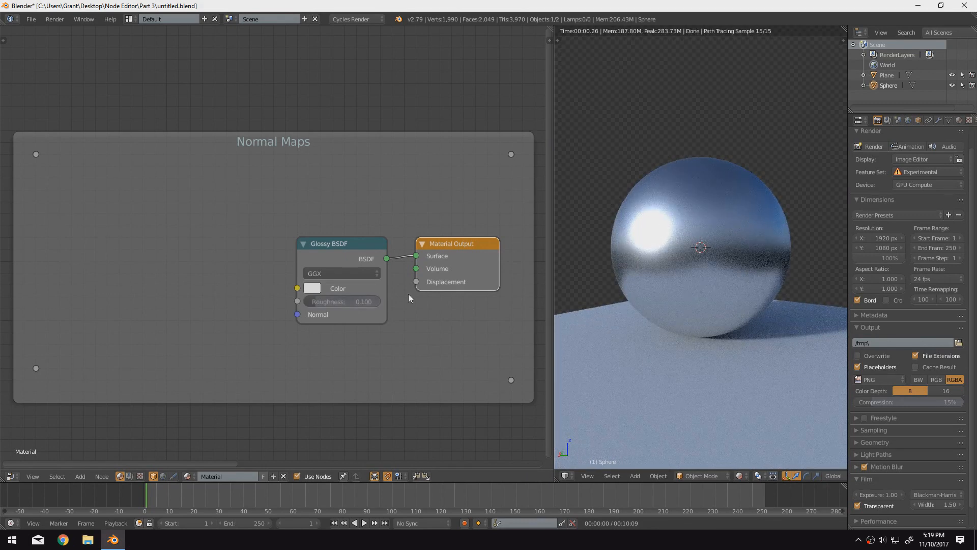
Add an Image Texture node inside the Normal Maps frame, before the Glossy BSDF node.
scroll(681, 276, "down", 2)
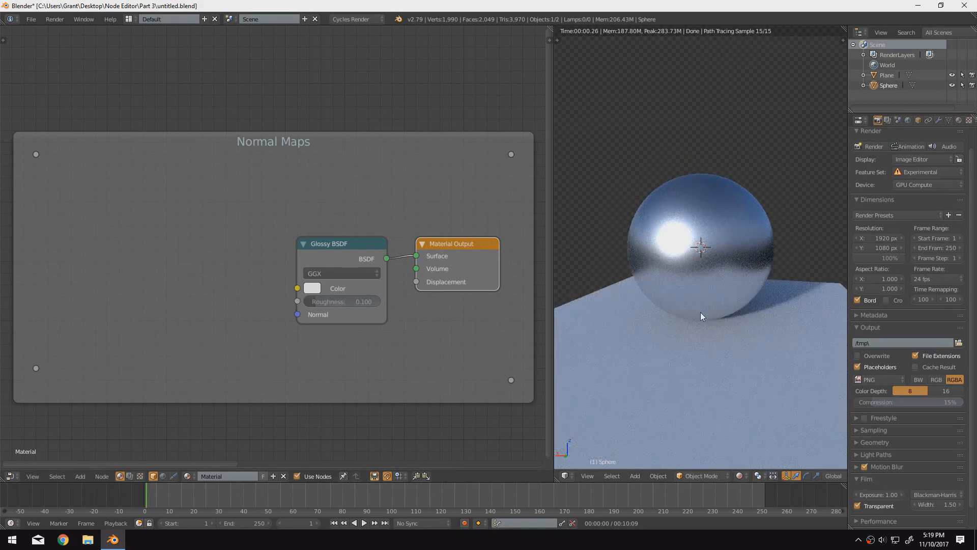
left_click(340, 257)
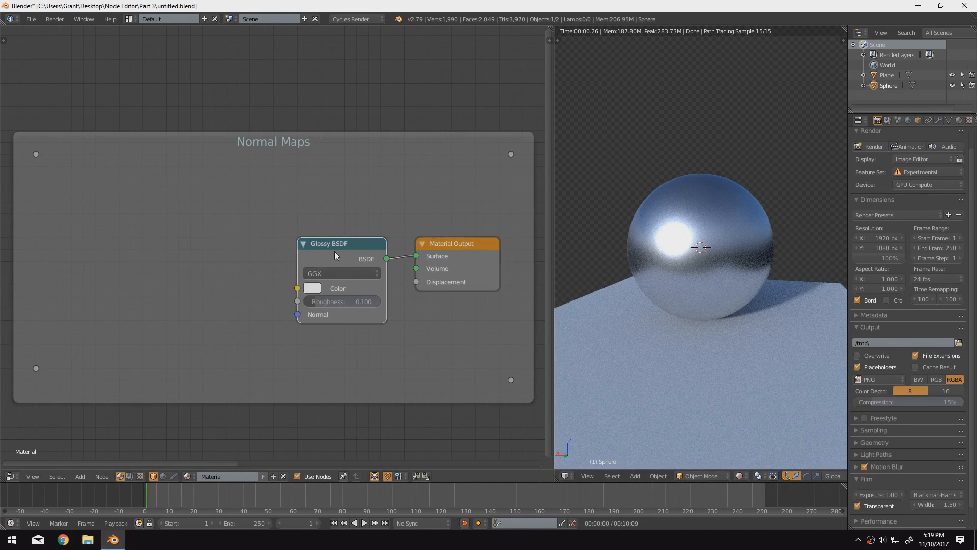
left_click_drag(297, 315, 253, 319)
key("shift+a")
mouse_move(191, 241)
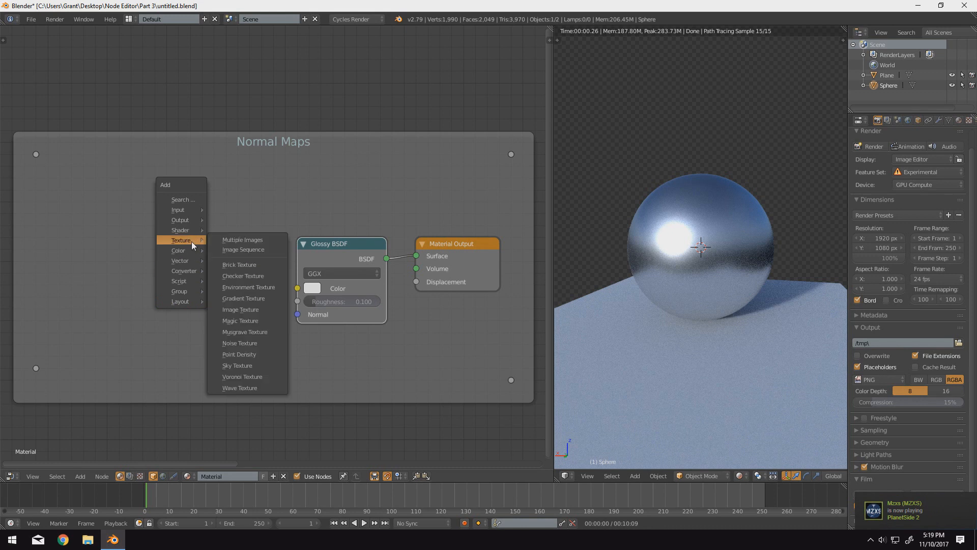
left_click(240, 309)
left_click(66, 203)
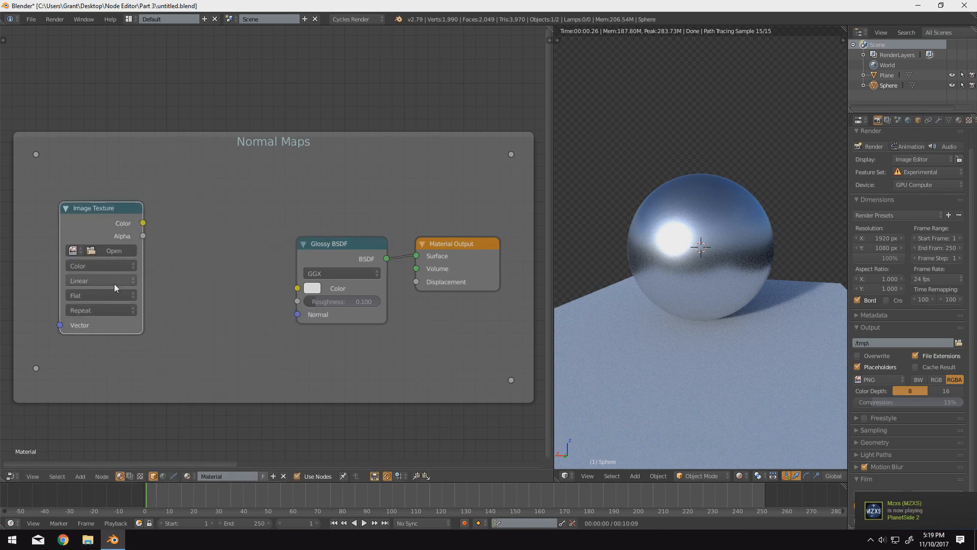
Load DIAMOND PLATE.jpg from the Desktop into the Image Texture node and set its color space to Non-Color Data.
left_click(110, 251)
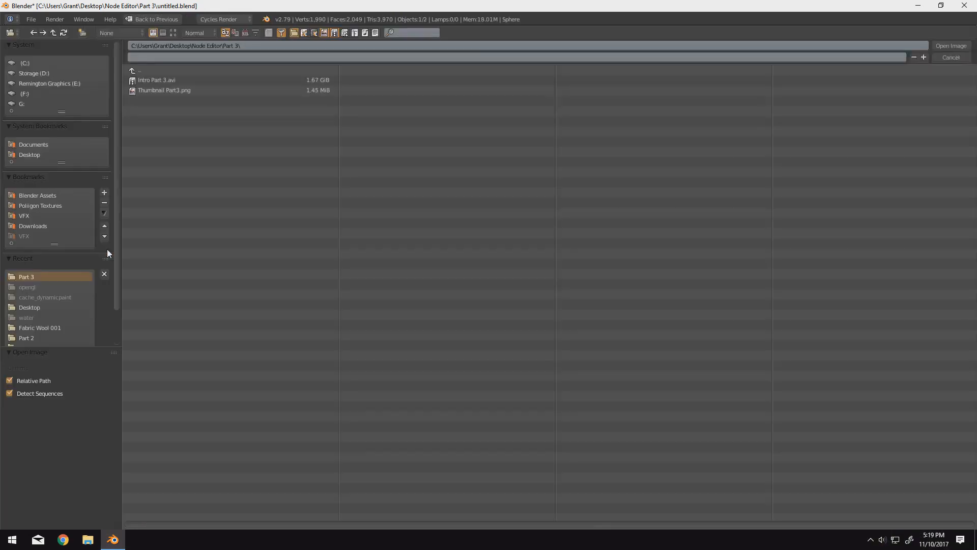
left_click(36, 155)
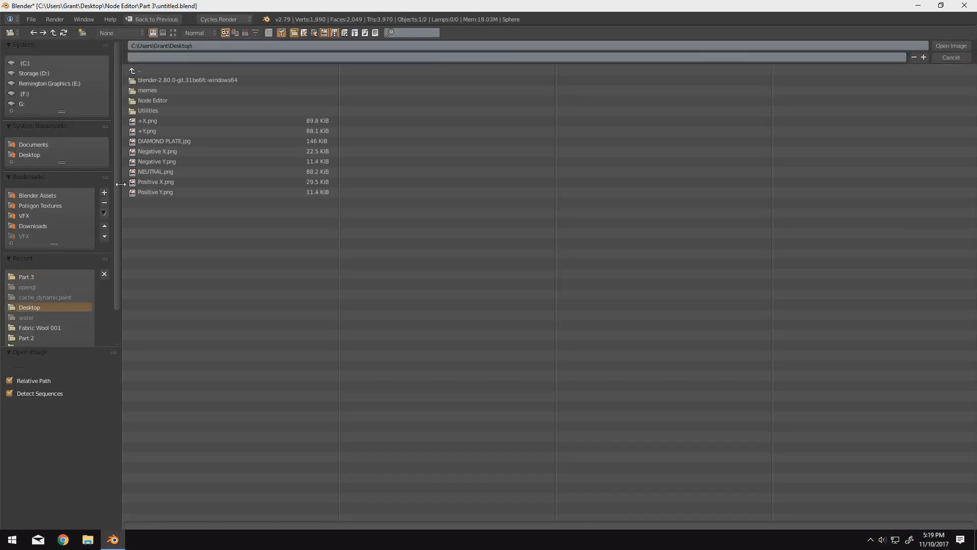
left_click(156, 142)
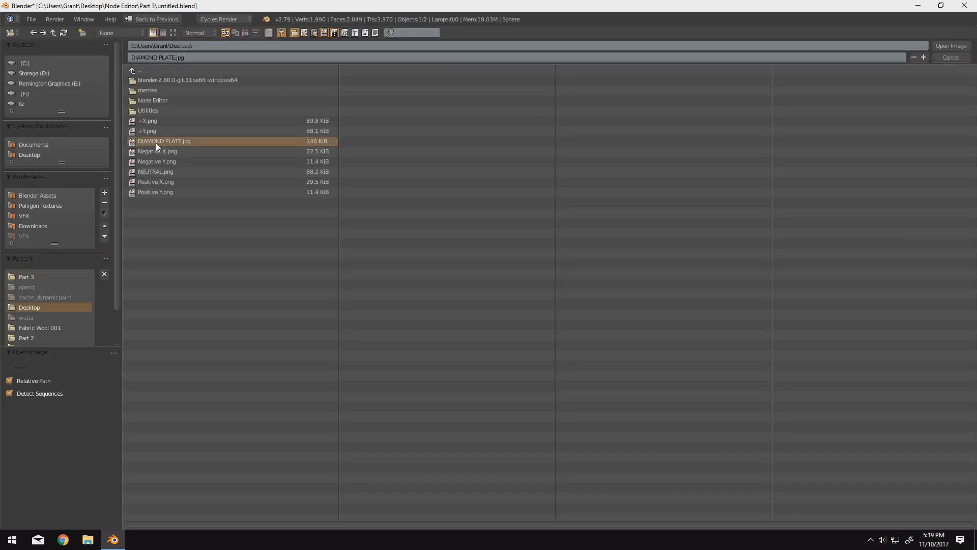
left_click(961, 47)
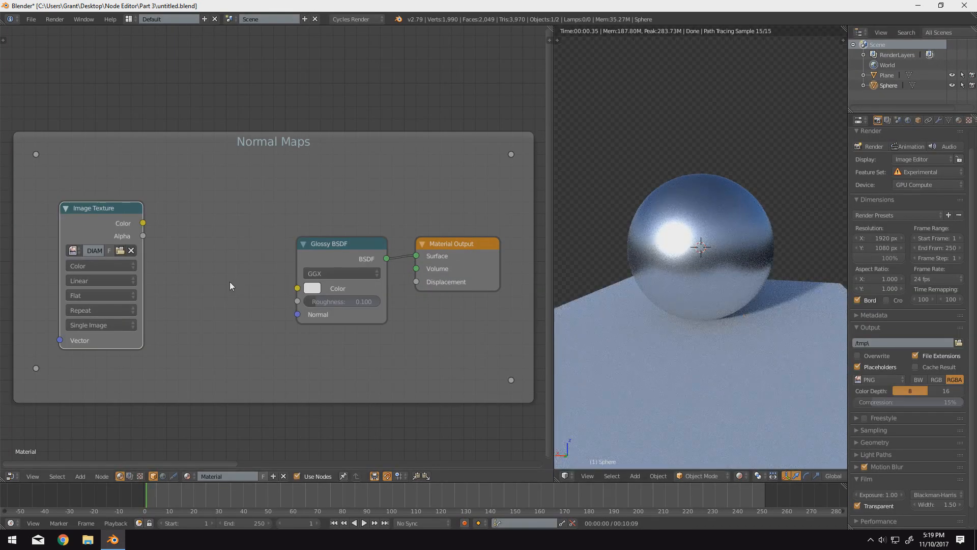
left_click(104, 267)
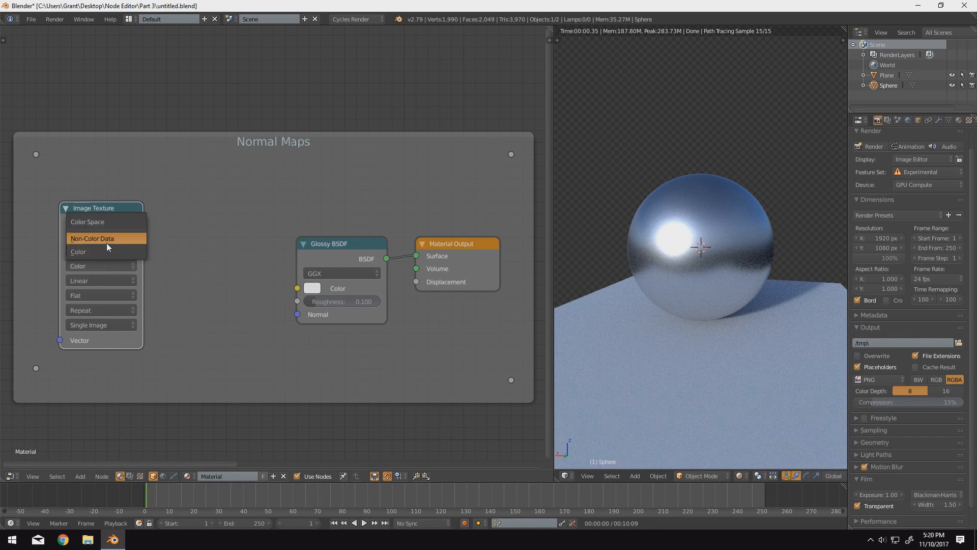
left_click(106, 242)
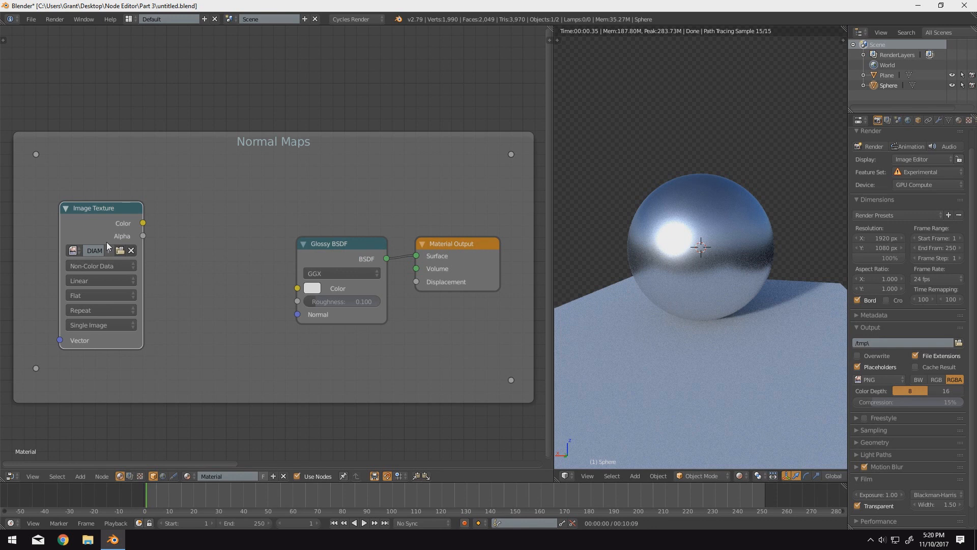
Add a Normal Map node between the Image Texture and Glossy BSDF nodes.
left_click_drag(144, 223, 173, 270)
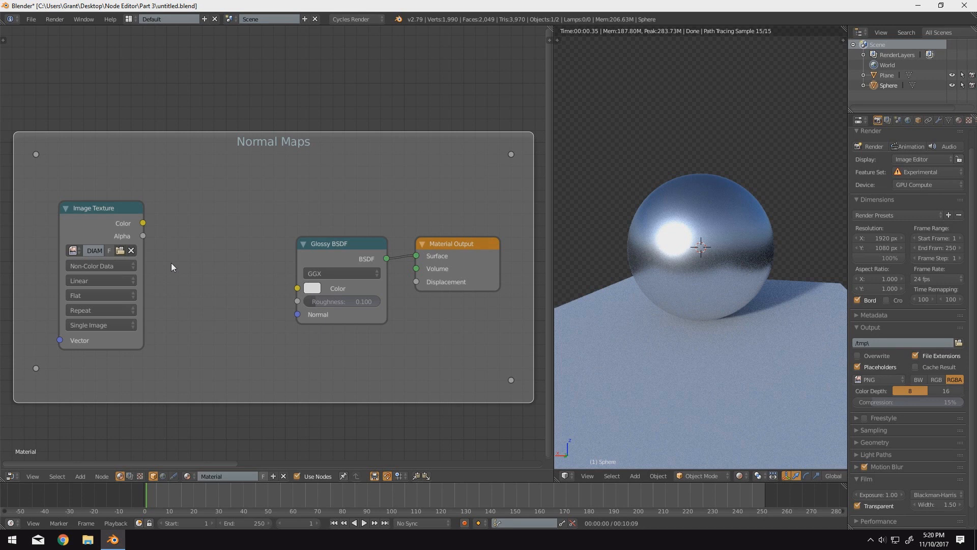
key("shift+a")
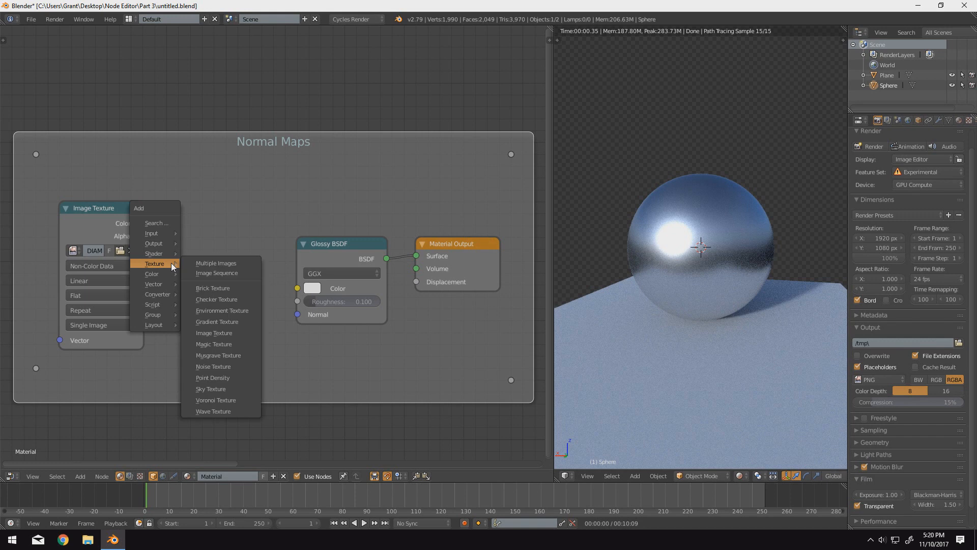
mouse_move(166, 284)
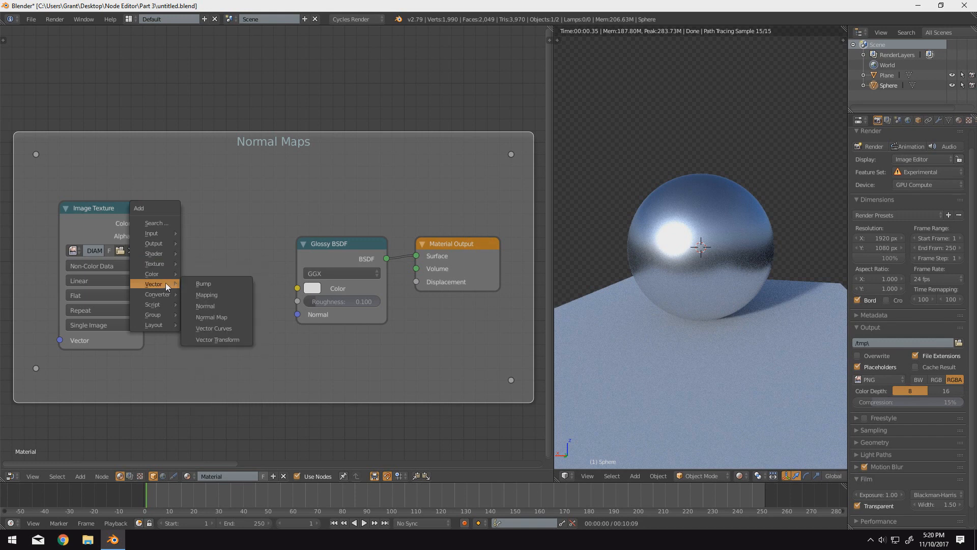
left_click(208, 318)
left_click(172, 205)
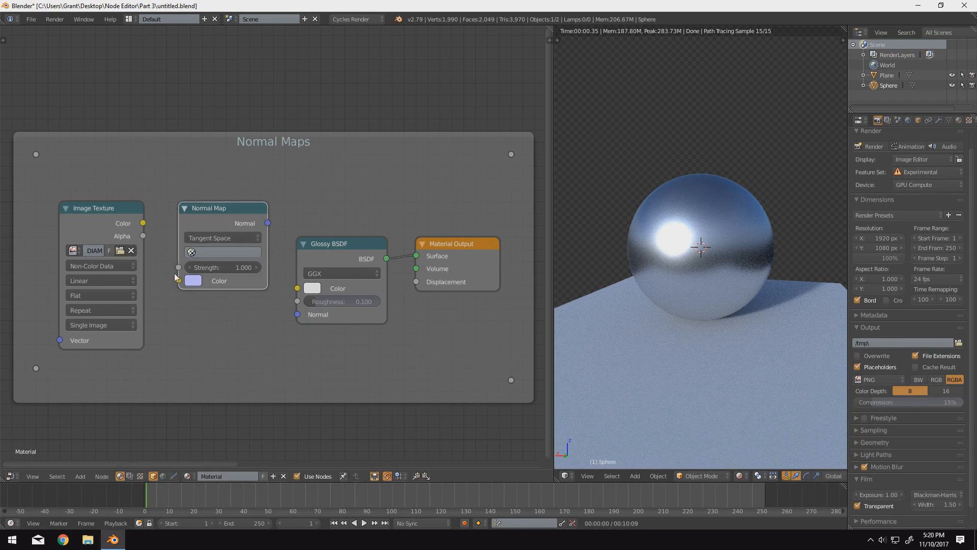
Link the image's Color through the Normal Map to the Glossy BSDF's Normal input, and line up the Glossy BSDF and Material Output nodes.
left_click_drag(143, 223, 176, 282)
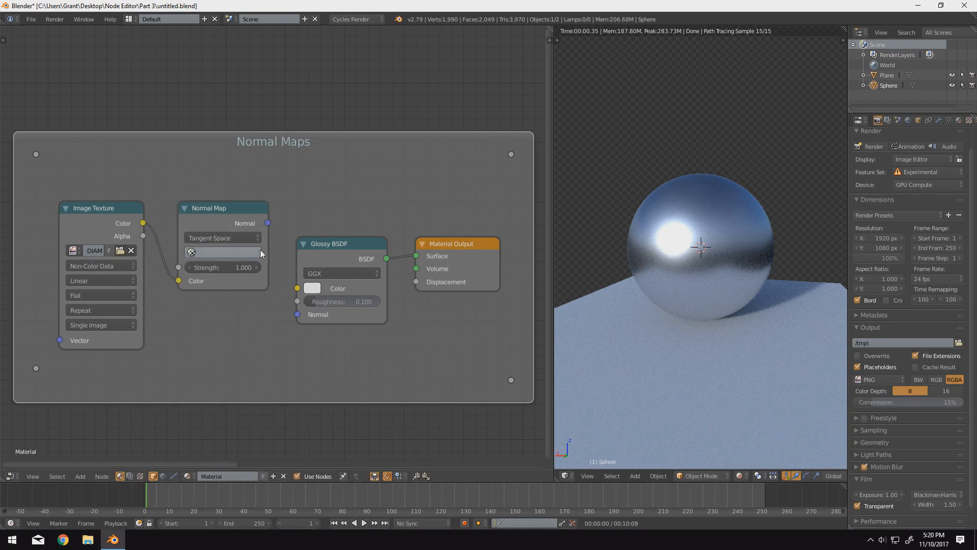
left_click_drag(268, 224, 297, 315)
left_click_drag(328, 255, 328, 218)
left_click_drag(454, 260, 453, 227)
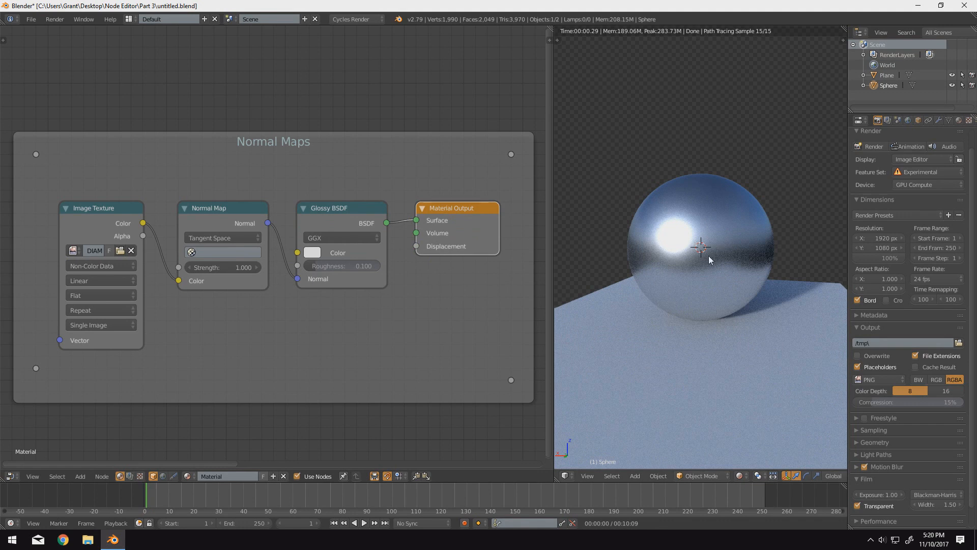
Add a Texture Coordinate node before the Image Texture and link its Generated output to the image's Vector input.
left_click(109, 210)
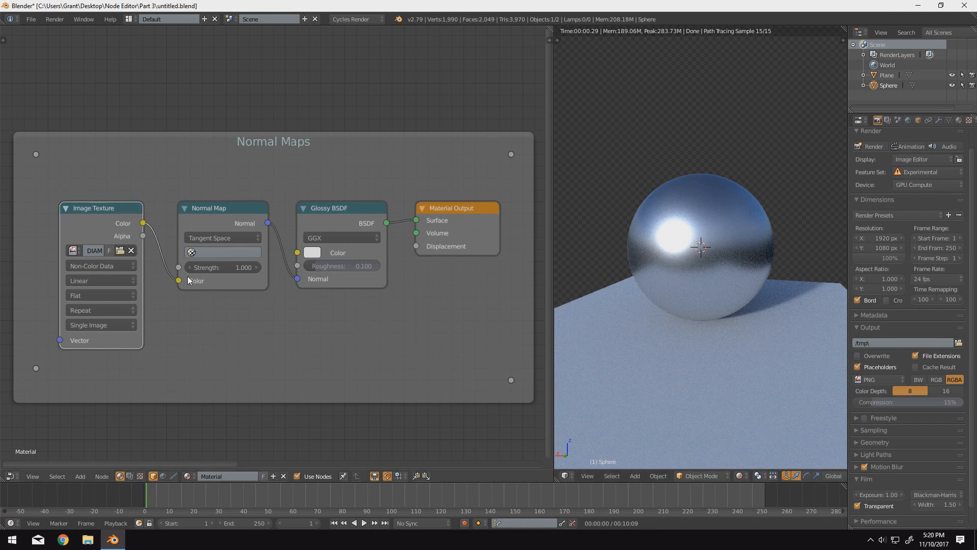
scroll(187, 276, "down", 1)
middle_click_drag(188, 276, 205, 279)
key("shift+a")
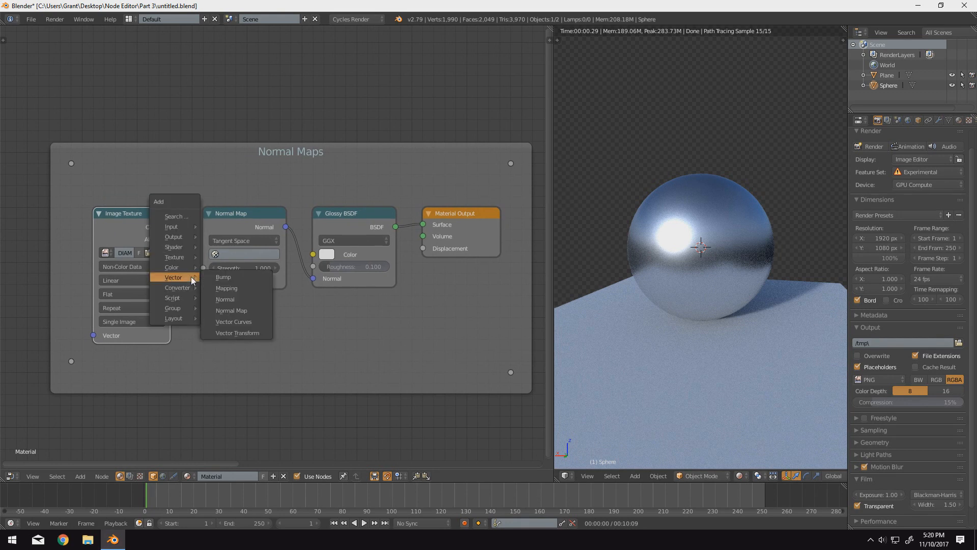
mouse_move(180, 224)
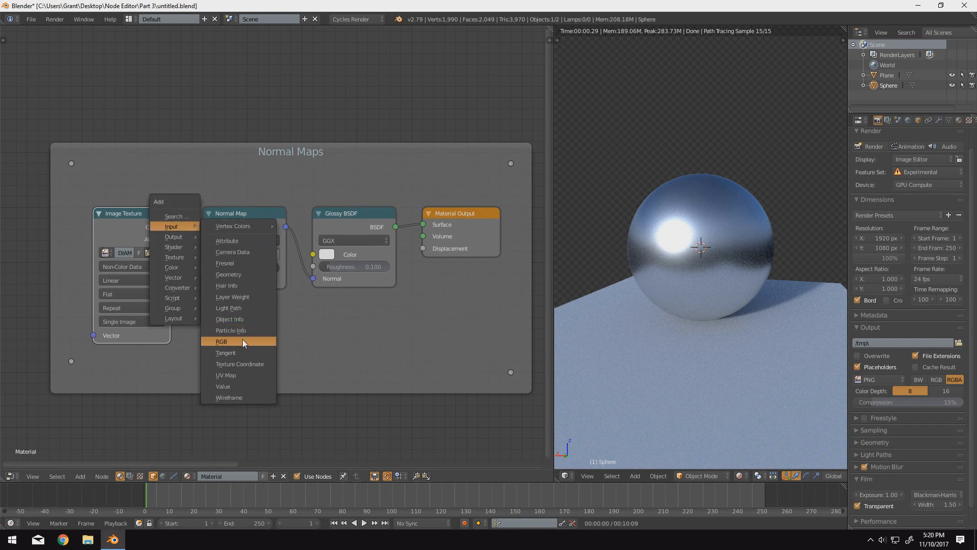
left_click(238, 363)
left_click(64, 218)
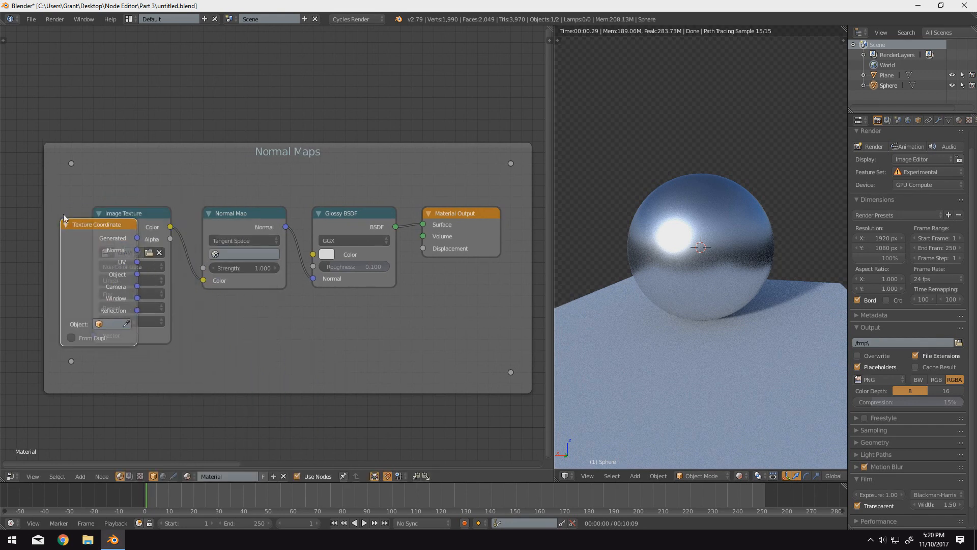
left_click_drag(94, 245, 23, 236)
middle_click_drag(56, 235, 99, 232)
left_click_drag(104, 224, 137, 332)
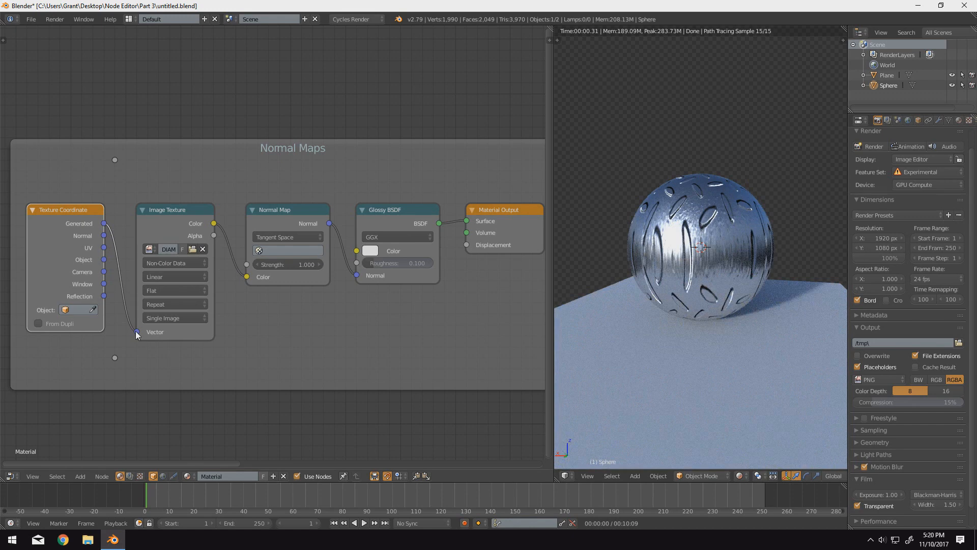
Inspect the textured sphere up close and try Normal Map strengths of 0.1 and 0.5.
middle_click_drag(719, 208, 718, 271)
scroll(709, 283, "up", 2)
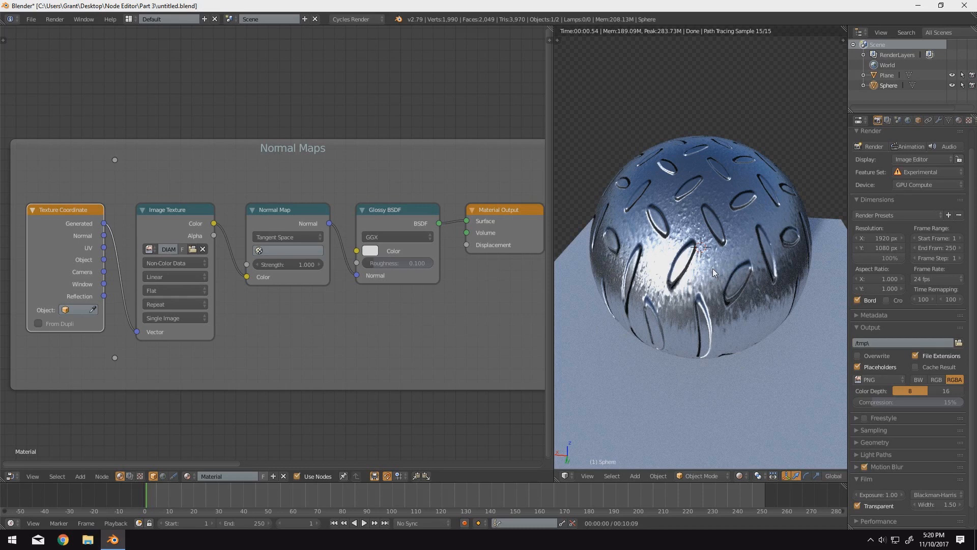
middle_click_drag(713, 268, 712, 359)
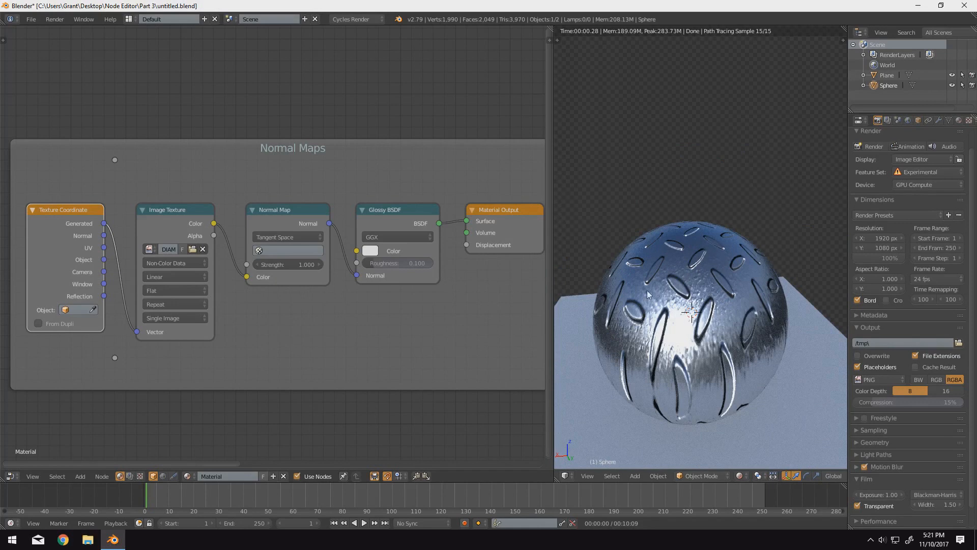
left_click(288, 265)
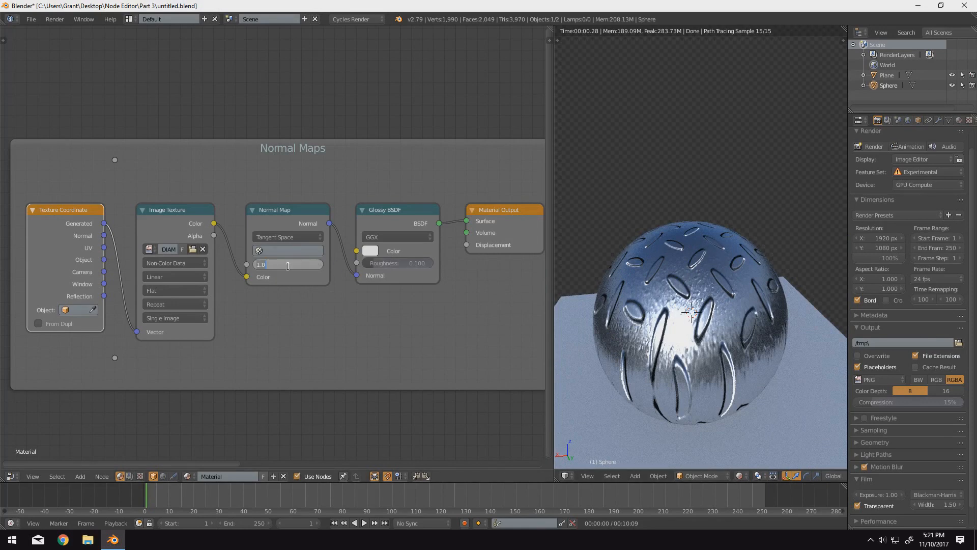
type(".1")
key("Return")
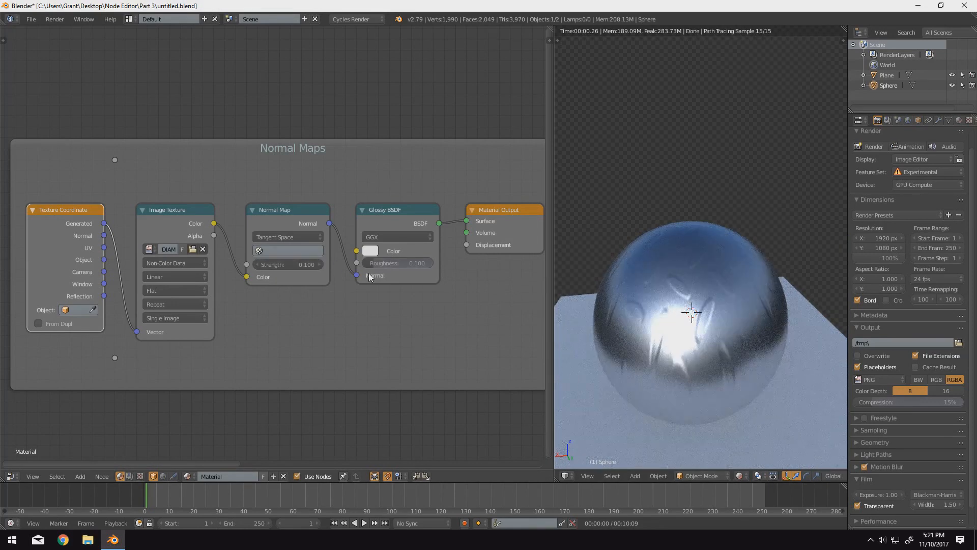
left_click(289, 264)
type(".5")
key("Return")
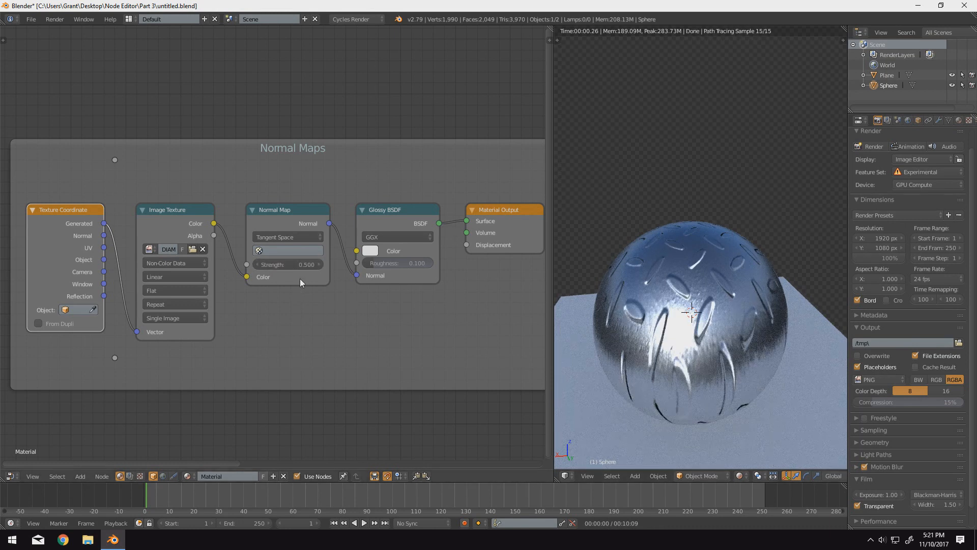
Try a Normal Map strength of 10, and return the strength to 1.
left_click(289, 264)
type("10")
key("Return")
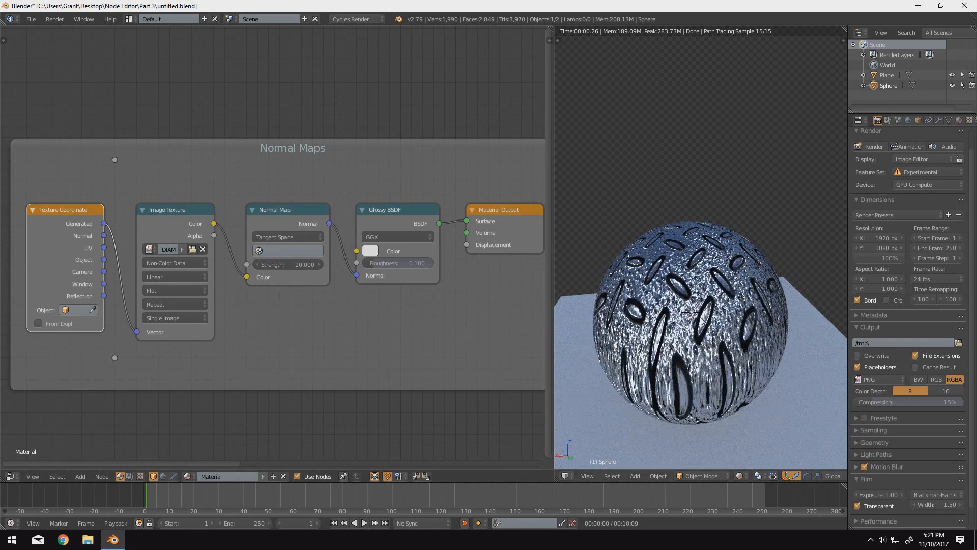
left_click(288, 264)
type("1")
key("Return")
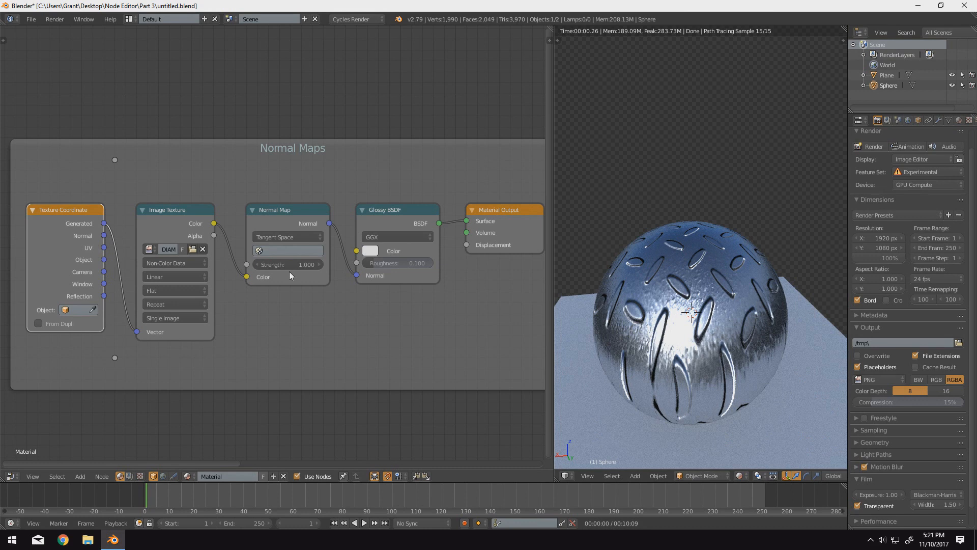
Review the Normal Map node's space options and keep Tangent Space selected.
left_click(285, 237)
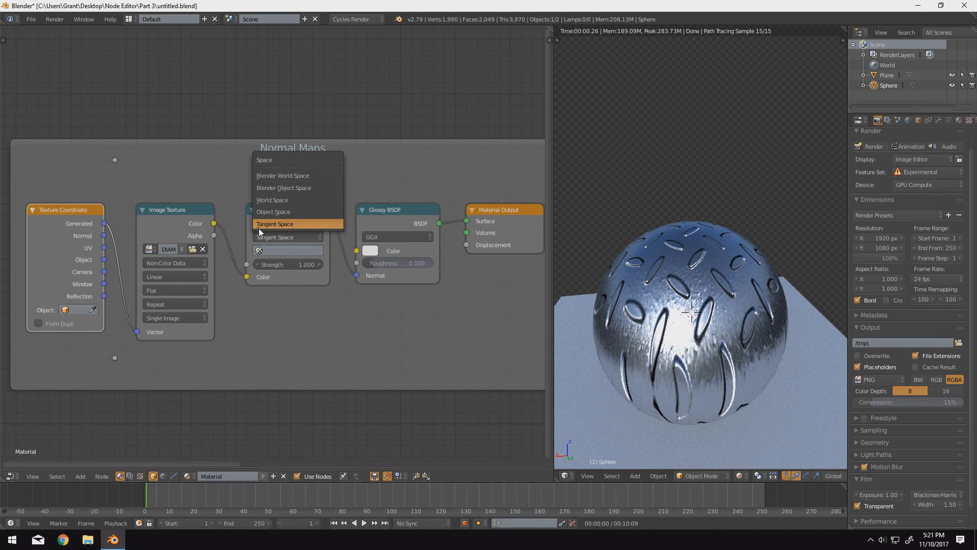
left_click(275, 220)
left_click(272, 236)
left_click(276, 228)
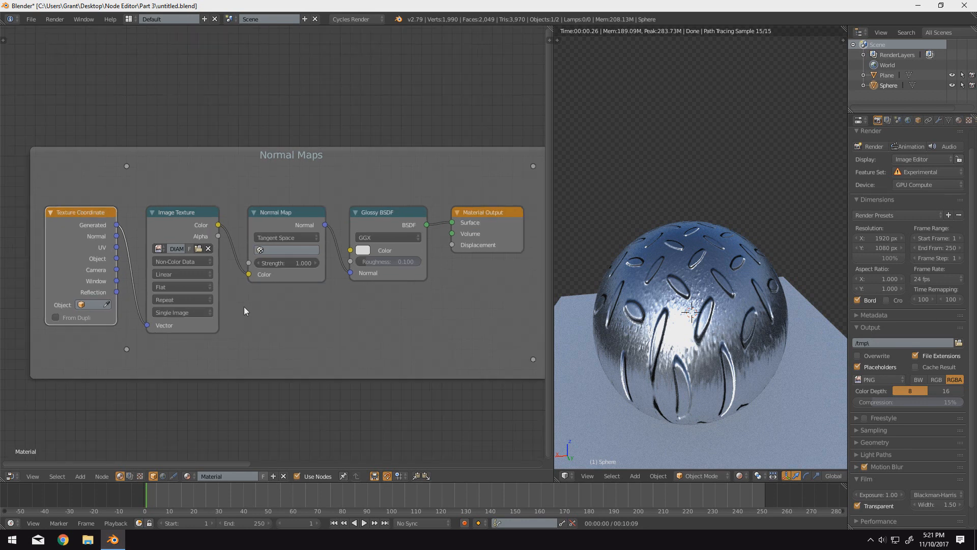
Insert a Mapping node into the link between the Texture Coordinate and Image Texture nodes.
scroll(244, 306, "down", 1)
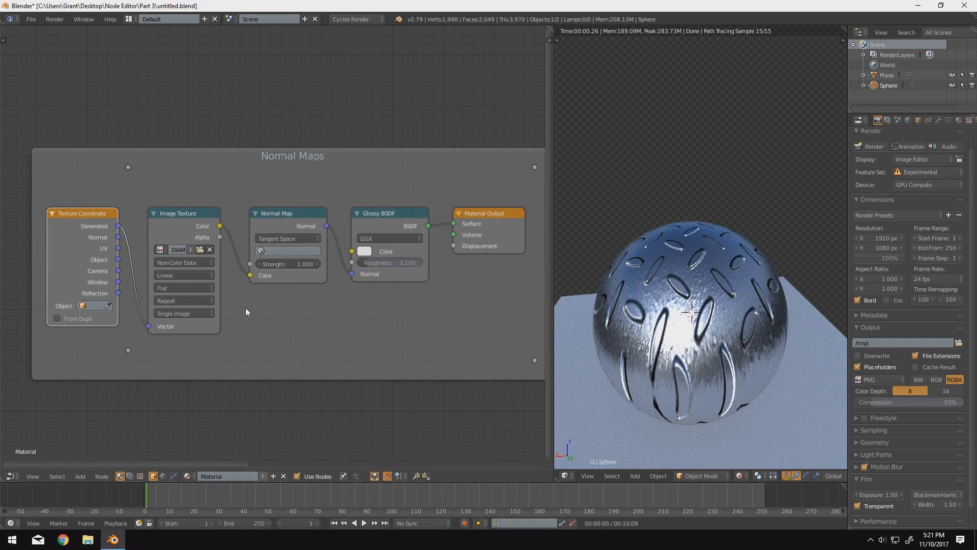
key("shift+a")
mouse_move(238, 359)
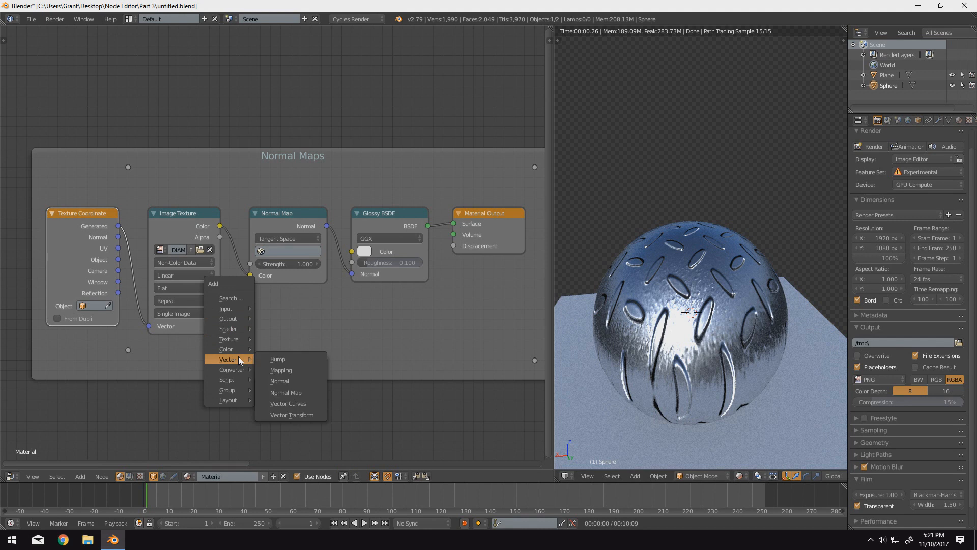
left_click(274, 369)
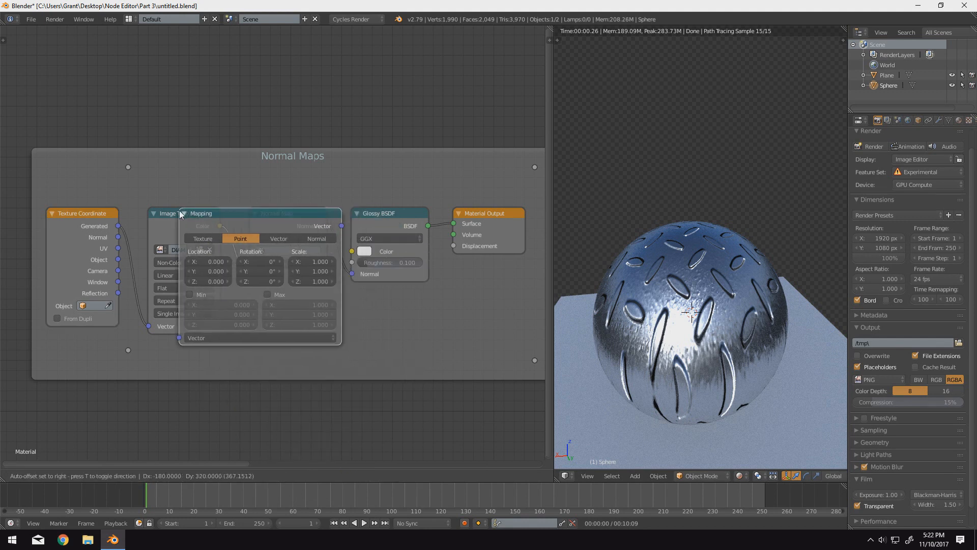
left_click(123, 224)
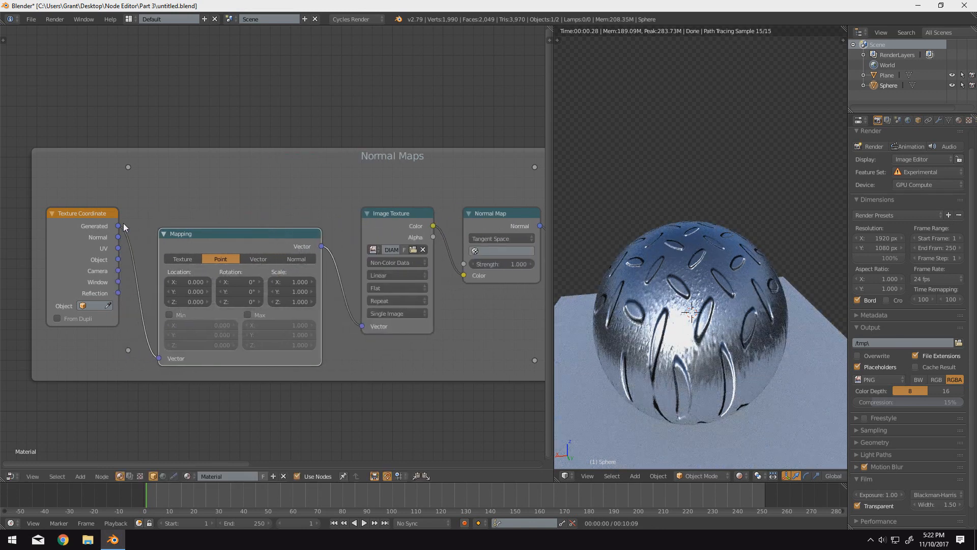
Line up the Mapping, Image Texture, Normal Map and Glossy BSDF nodes in a compact row inside the Normal Maps frame.
left_click_drag(204, 220, 205, 220)
left_click_drag(375, 225, 334, 224)
middle_click_drag(461, 225, 367, 220)
left_click_drag(410, 211, 357, 210)
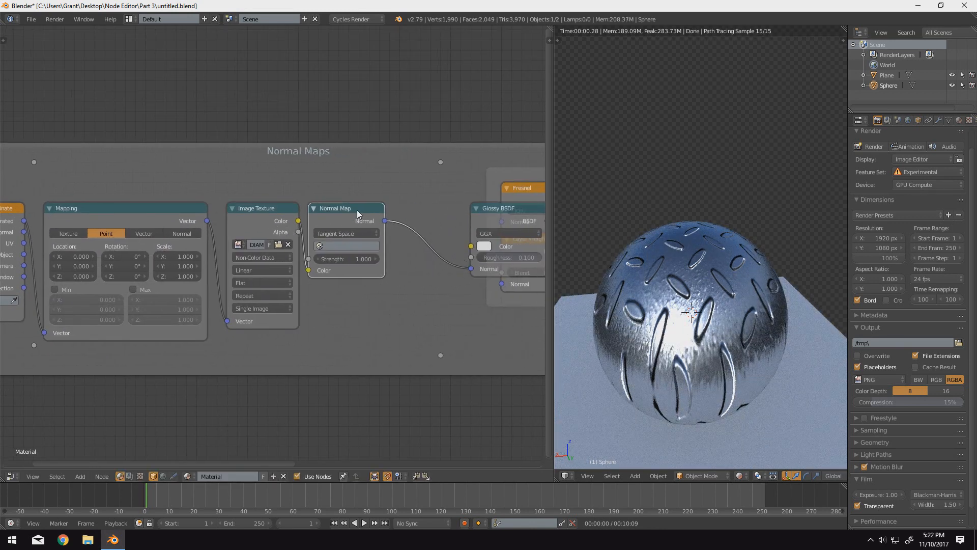
left_click_drag(497, 210, 436, 210)
scroll(305, 209, "down", 1)
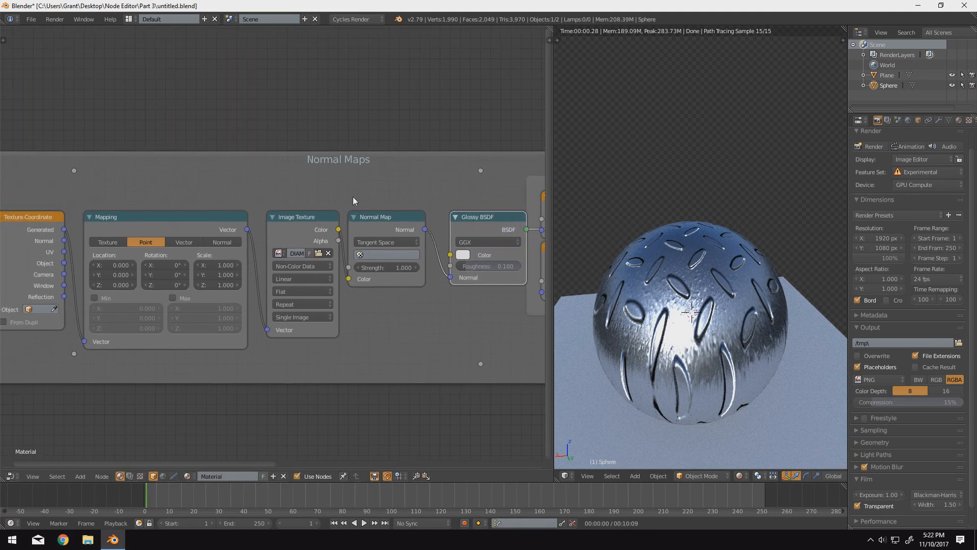
left_click_drag(313, 184, 199, 181)
middle_click_drag(208, 182, 392, 210)
scroll(326, 216, "up", 1)
middle_click_drag(179, 234, 197, 214)
left_click(105, 236)
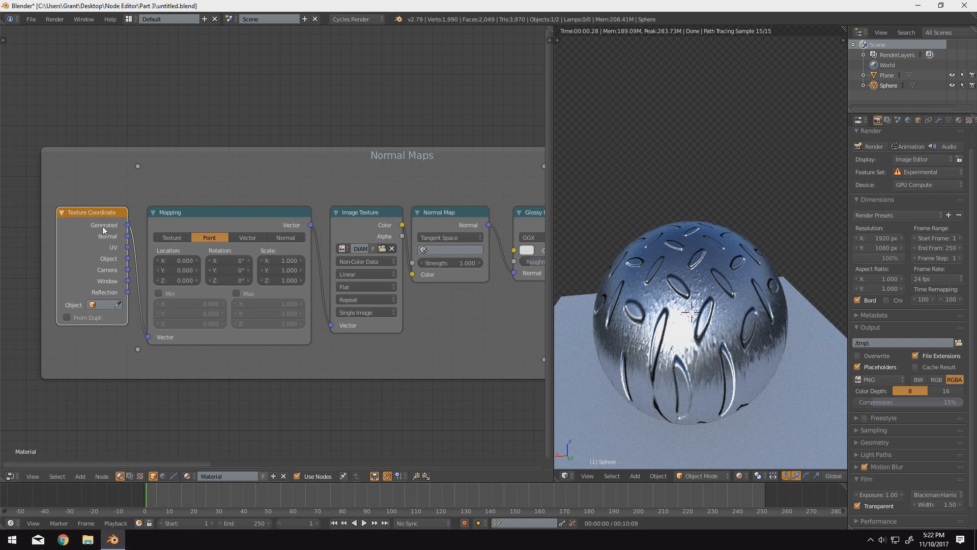
Try a Mapping scale of 2 on the X, Y and Z axes.
left_click(276, 261)
type("2")
left_click(282, 270)
type("2")
key("Tab")
type("2")
key("Return")
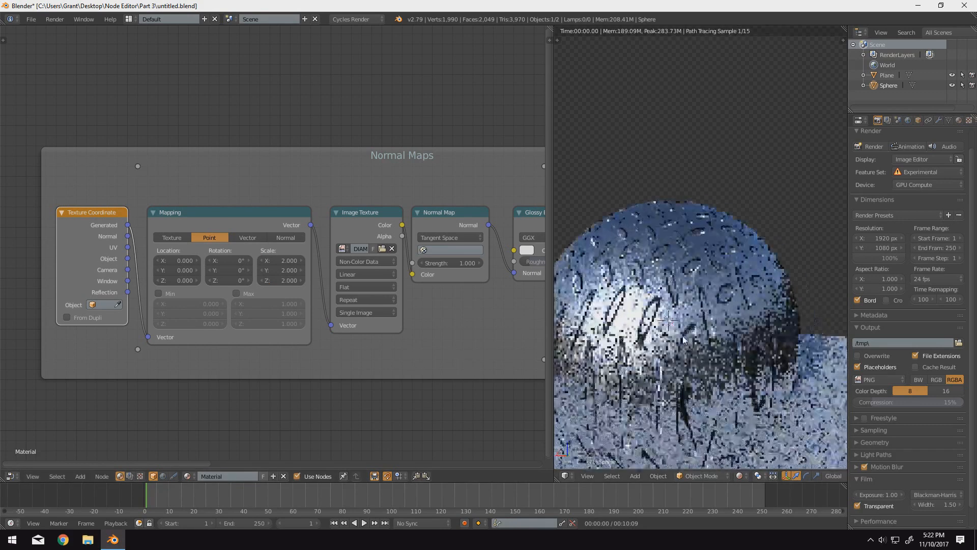
Try a Mapping scale of 10 on all three axes and inspect the sphere's pattern.
left_click(289, 262)
type("10")
left_click(291, 272)
type("10")
left_click(288, 280)
type("10")
key("Return")
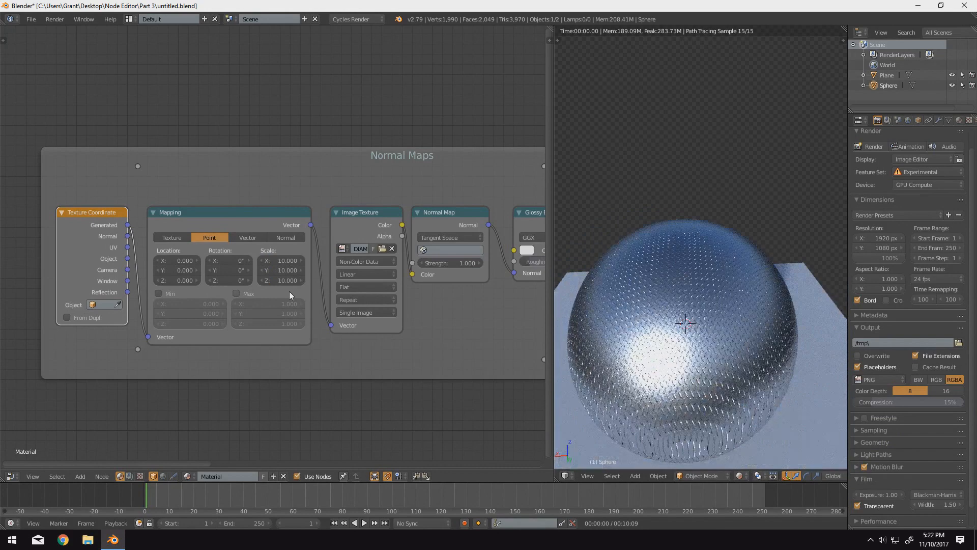
scroll(710, 312, "up", 1)
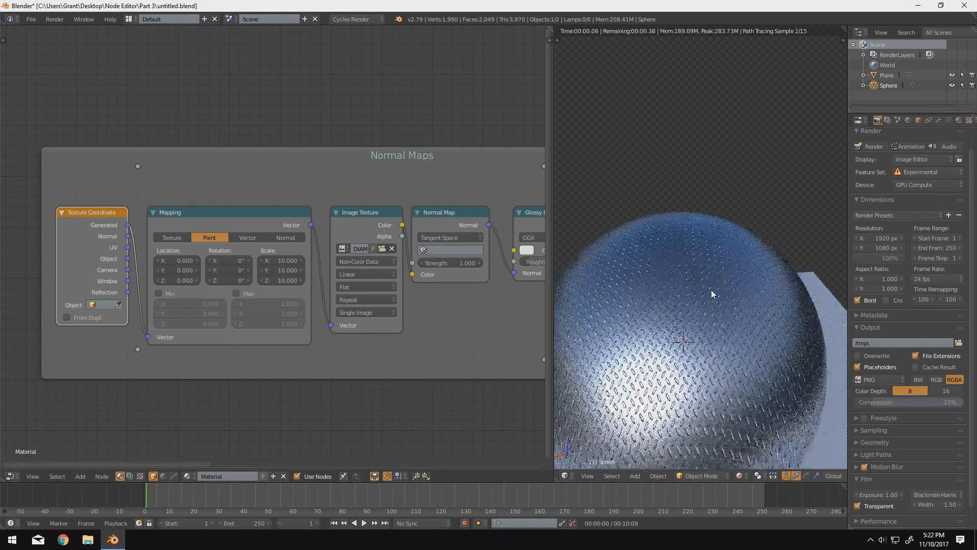
scroll(712, 308, "down", 2)
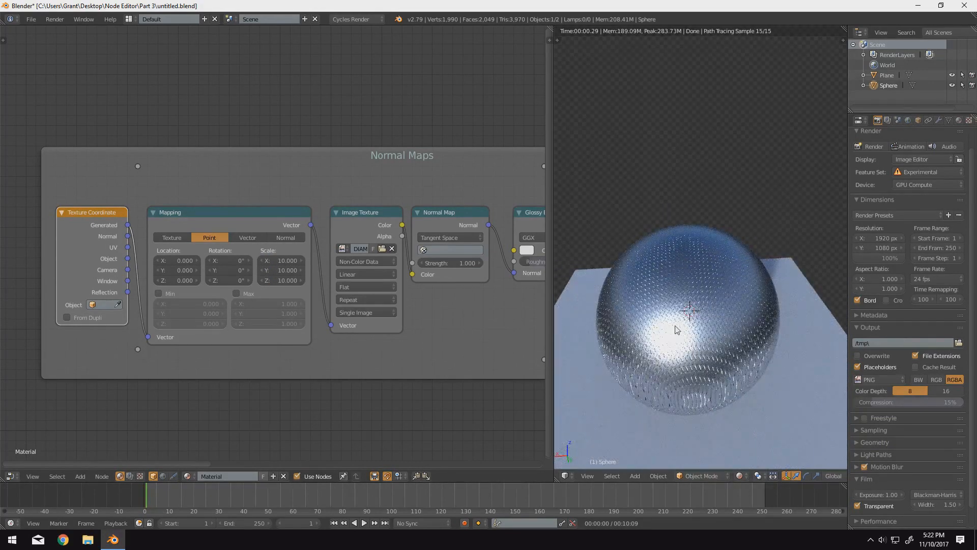
scroll(677, 328, "up", 4)
Set the Mapping node's X, Y and Z scale to 5.
left_click_drag(285, 261, 285, 270)
type("5")
key("Return")
left_click(284, 281)
type("5")
key("Return")
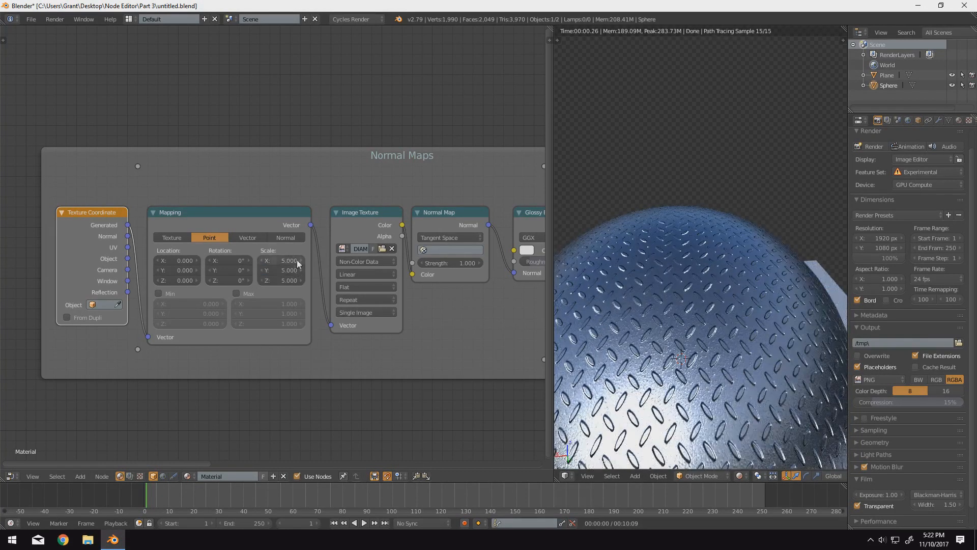
Try a Mapping rotation of 10° about Z, and increase it to about 60° while watching the sphere's pattern.
left_click(233, 275)
type("10")
key("Return")
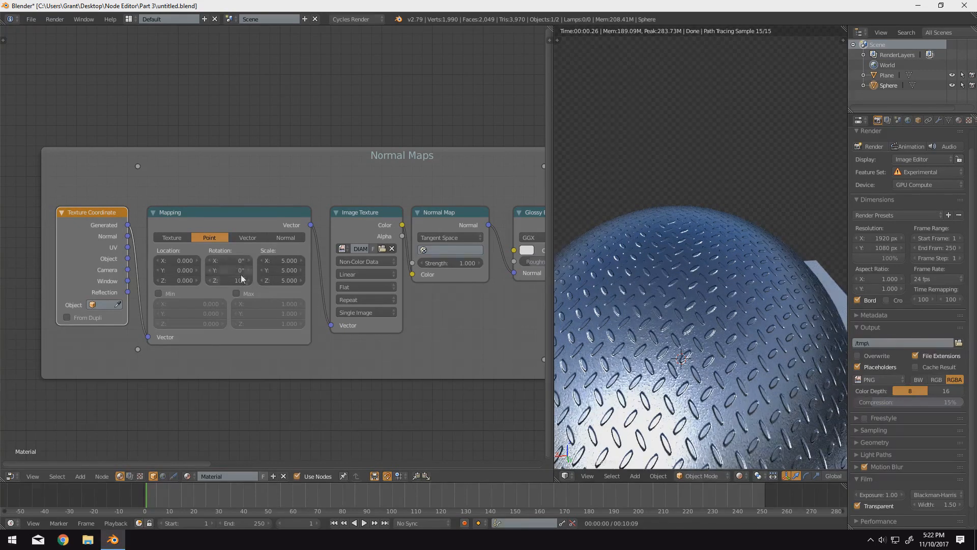
left_click(247, 282)
key("Return")
left_click_drag(246, 282, 265, 282)
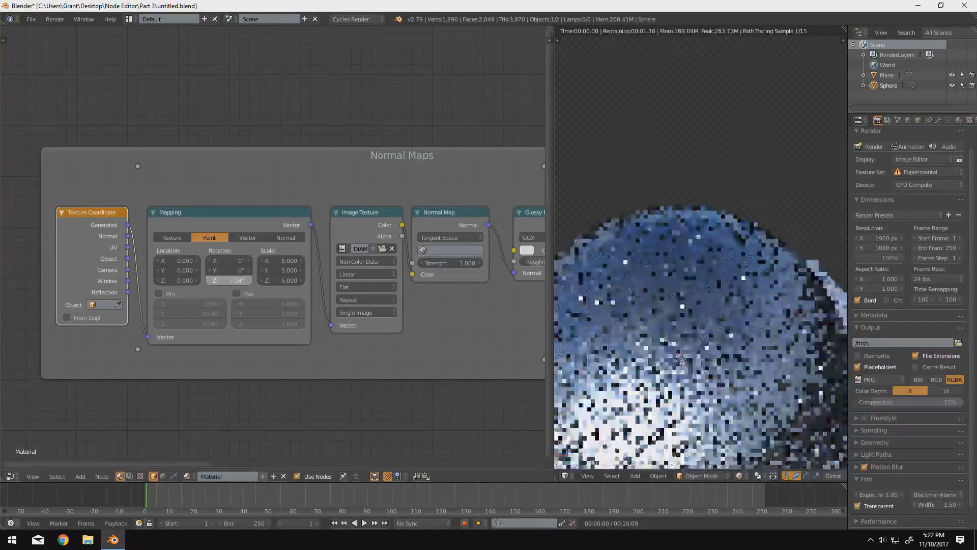
left_click_drag(281, 282, 283, 282)
middle_click_drag(678, 297, 676, 262)
left_click_drag(230, 282, 284, 282)
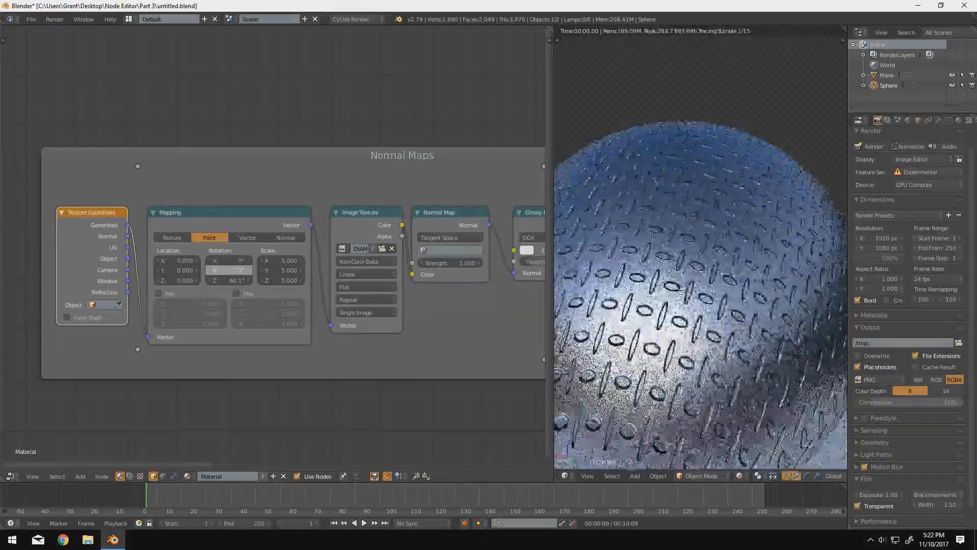
Reset the Mapping node's Y and Z rotation to 0°.
left_click(229, 270)
type("180")
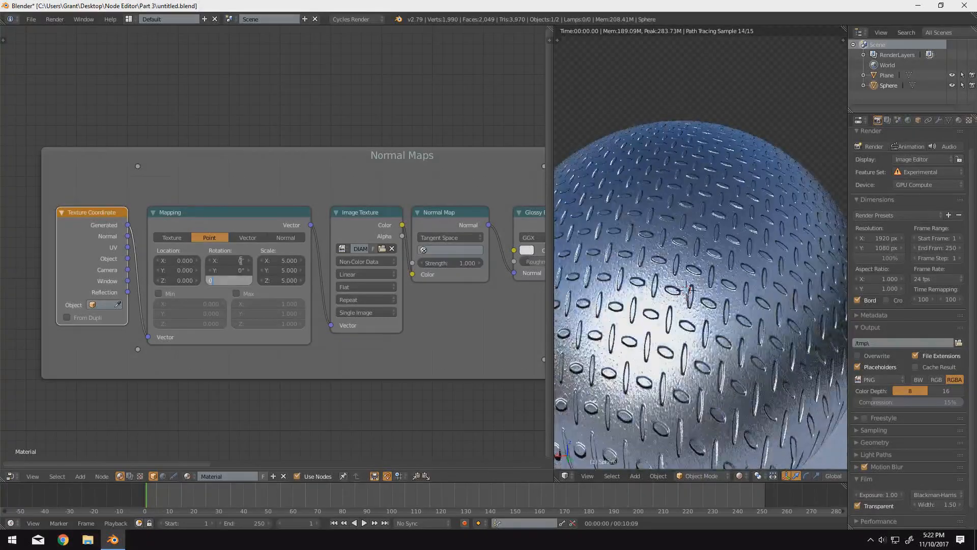
type("0")
key("Return")
Try shifting the Mapping node's X location, and return it to 0.
left_click_drag(178, 261, 244, 260)
left_click_drag(178, 262, 227, 262)
double_click(188, 260)
type("0")
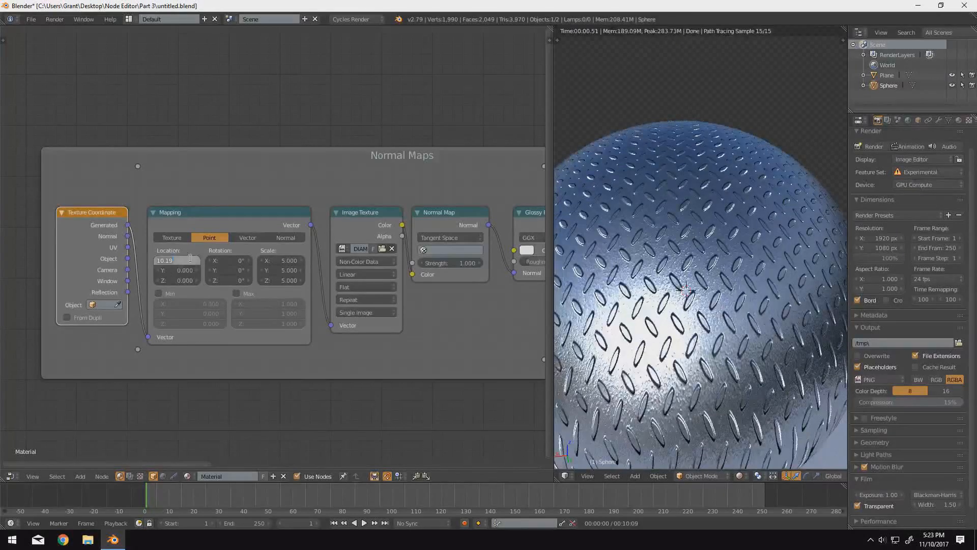
key("Return")
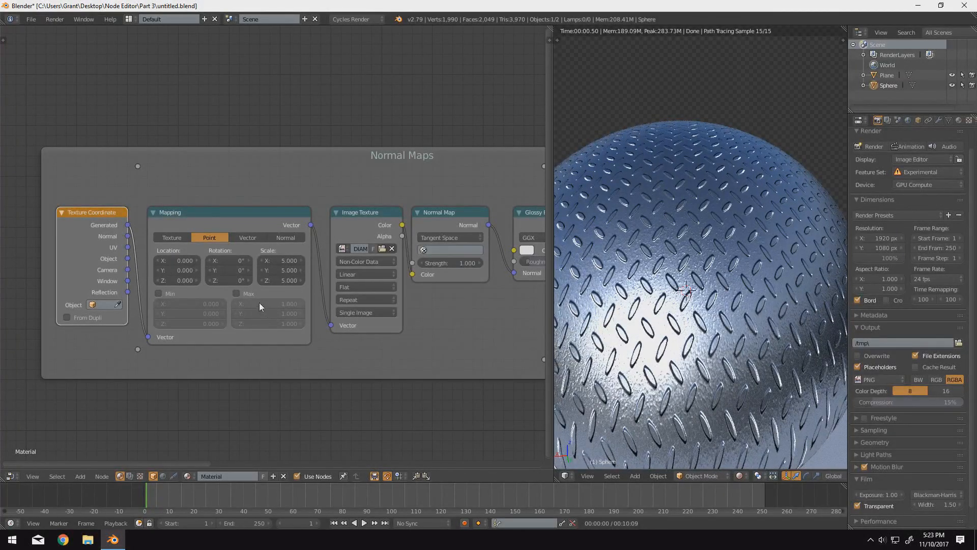
Adjust the spacing of the Normal Map and Glossy BSDF nodes along the node chain.
middle_click_drag(376, 355, 344, 353)
left_click(395, 220)
left_click_drag(395, 220, 408, 223)
middle_click_drag(420, 224, 360, 227)
left_click_drag(440, 228, 447, 229)
scroll(270, 333, "down", 3)
middle_click_drag(258, 341, 205, 335)
scroll(208, 334, "down", 2)
left_click_drag(477, 237, 450, 237)
middle_click_drag(405, 250, 409, 229)
scroll(442, 240, "up", 2)
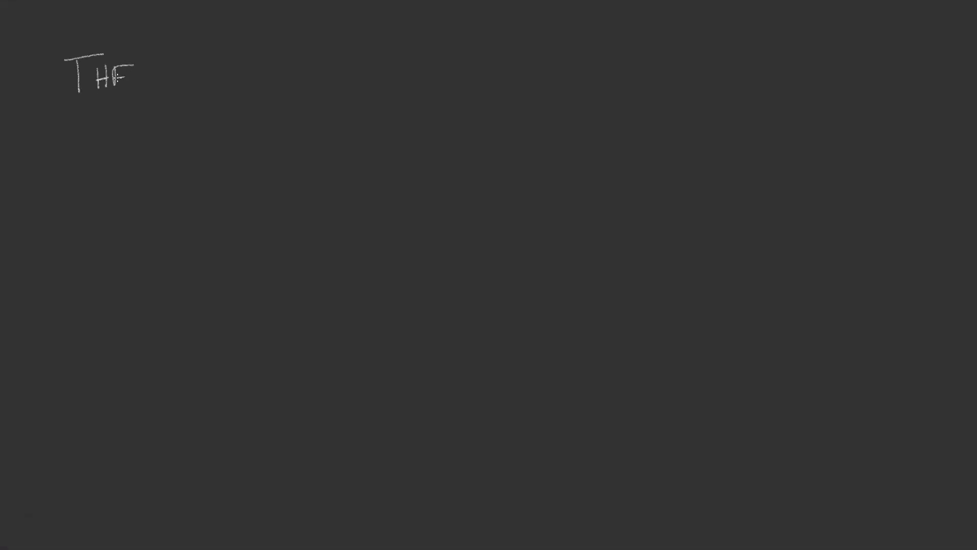
left_click_drag(114, 86, 125, 84)
mouse_move(160, 58)
left_mouse_down()
mouse_move(186, 52)
mouse_move(170, 68)
left_mouse_up()
left_click_drag(179, 65, 191, 81)
mouse_move(197, 66)
left_mouse_down()
mouse_move(210, 63)
mouse_move(210, 81)
mouse_move(244, 62)
left_mouse_up()
left_click_drag(248, 63, 270, 75)
left_click_drag(181, 97, 178, 120)
mouse_move(187, 116)
left_mouse_down()
mouse_move(196, 100)
mouse_move(220, 113)
mouse_move(229, 105)
left_mouse_up()
left_click_drag(244, 109, 255, 104)
left_click_drag(259, 94, 270, 116)
mouse_move(296, 57)
left_mouse_down()
mouse_move(296, 77)
mouse_move(314, 56)
left_mouse_up()
left_click_drag(310, 62, 341, 76)
mouse_move(347, 63)
left_mouse_down()
mouse_move(348, 77)
mouse_move(356, 69)
left_mouse_up()
left_click_drag(346, 77, 356, 75)
mouse_move(369, 63)
left_mouse_down()
mouse_move(371, 76)
mouse_move(388, 61)
left_mouse_up()
left_click_drag(380, 61, 379, 75)
left_click(391, 63)
left_click(391, 72)
left_click_drag(219, 152, 222, 169)
left_click_drag(217, 151, 222, 169)
left_click_drag(249, 156, 257, 167)
mouse_move(279, 145)
left_mouse_down()
mouse_move(280, 162)
mouse_move(305, 163)
left_mouse_up()
mouse_move(318, 142)
left_mouse_down()
mouse_move(313, 160)
mouse_move(375, 160)
left_mouse_up()
mouse_move(387, 134)
left_mouse_down()
mouse_move(385, 159)
mouse_move(411, 151)
left_mouse_up()
mouse_move(419, 136)
left_mouse_down()
mouse_move(420, 157)
mouse_move(438, 134)
left_mouse_up()
mouse_move(429, 153)
left_mouse_down()
mouse_move(463, 152)
mouse_move(484, 132)
left_mouse_up()
mouse_move(504, 134)
left_mouse_down()
mouse_move(504, 148)
mouse_move(519, 132)
left_mouse_up()
left_click_drag(507, 143, 515, 141)
mouse_move(522, 141)
left_mouse_down()
mouse_move(522, 159)
mouse_move(543, 147)
left_mouse_up()
left_click_drag(550, 129, 551, 147)
left_click_drag(559, 138, 579, 145)
left_click_drag(593, 135, 585, 147)
left_click_drag(274, 203, 275, 232)
left_click_drag(274, 203, 290, 231)
left_click_drag(302, 225, 295, 236)
left_click_drag(311, 223, 320, 229)
left_click_drag(327, 189, 329, 260)
left_click_drag(346, 198, 369, 217)
left_click_drag(380, 199, 380, 213)
left_click_drag(392, 205, 397, 211)
left_click_drag(418, 196, 417, 197)
left_click_drag(426, 206, 451, 205)
left_click_drag(460, 195, 492, 209)
left_click_drag(503, 201, 502, 203)
left_click_drag(514, 198, 509, 208)
left_click_drag(525, 190, 541, 204)
mouse_move(345, 223)
left_mouse_down()
mouse_move(544, 208)
mouse_move(358, 256)
mouse_move(369, 257)
left_mouse_up()
left_click_drag(388, 242, 388, 251)
left_click_drag(397, 242, 398, 243)
mouse_move(414, 240)
left_mouse_down()
mouse_move(407, 251)
mouse_move(427, 236)
left_mouse_up()
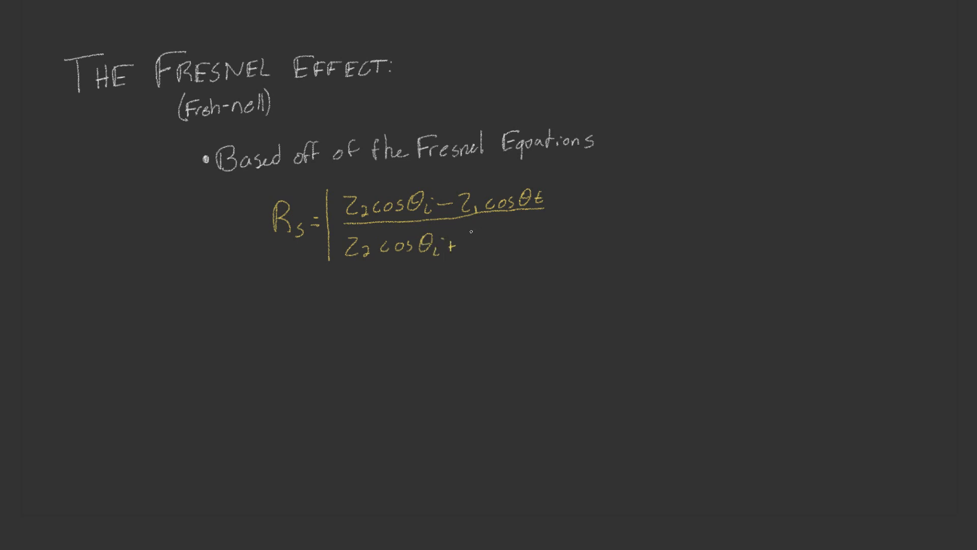
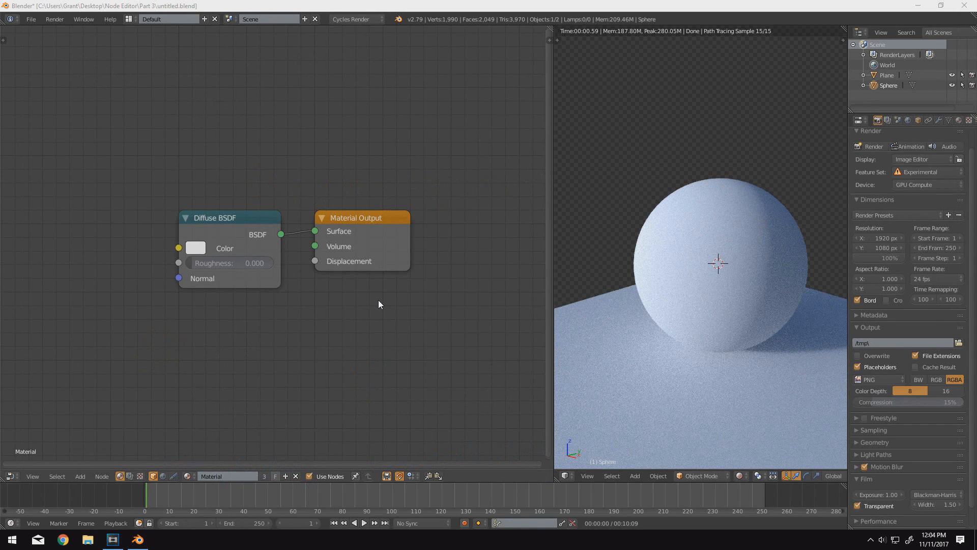
Add a Fresnel node before the Diffuse BSDF and connect its Fac output to the Diffuse BSDF's Color input.
scroll(377, 300, "down", 3)
middle_click_drag(357, 301, 382, 303)
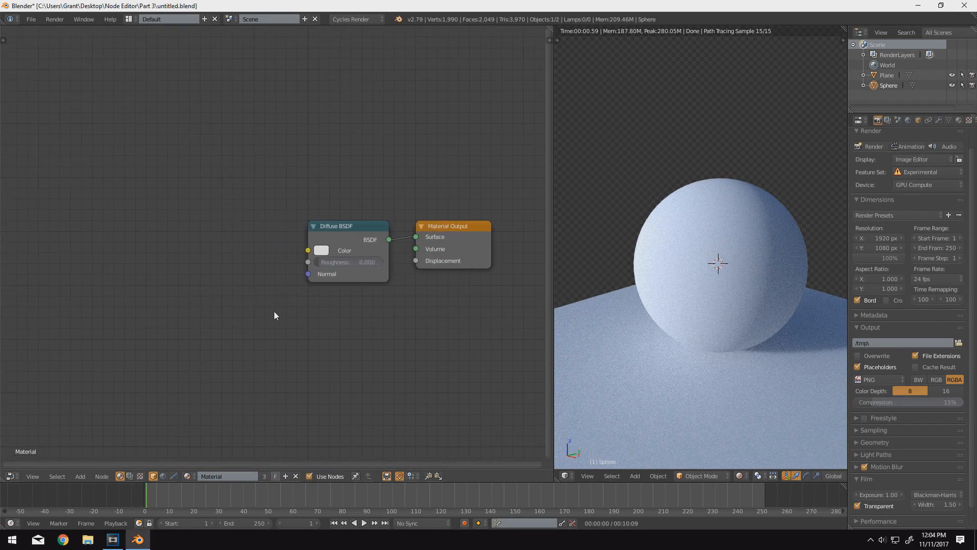
key("shift+a")
mouse_move(270, 320)
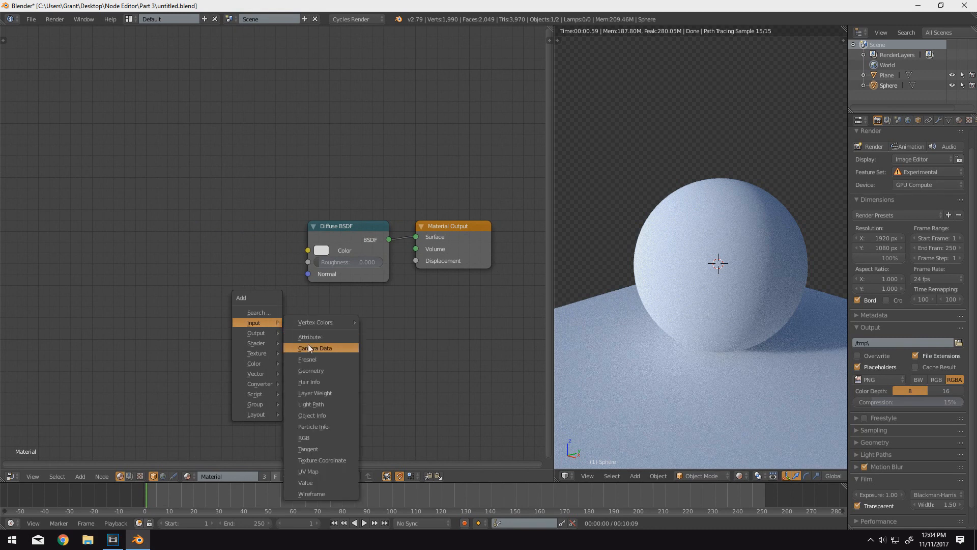
left_click(309, 360)
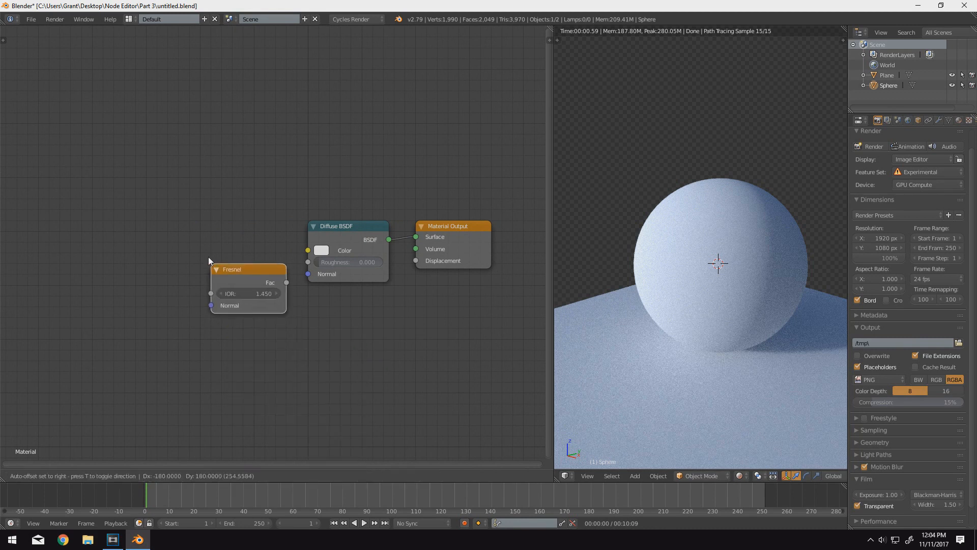
left_click(211, 222)
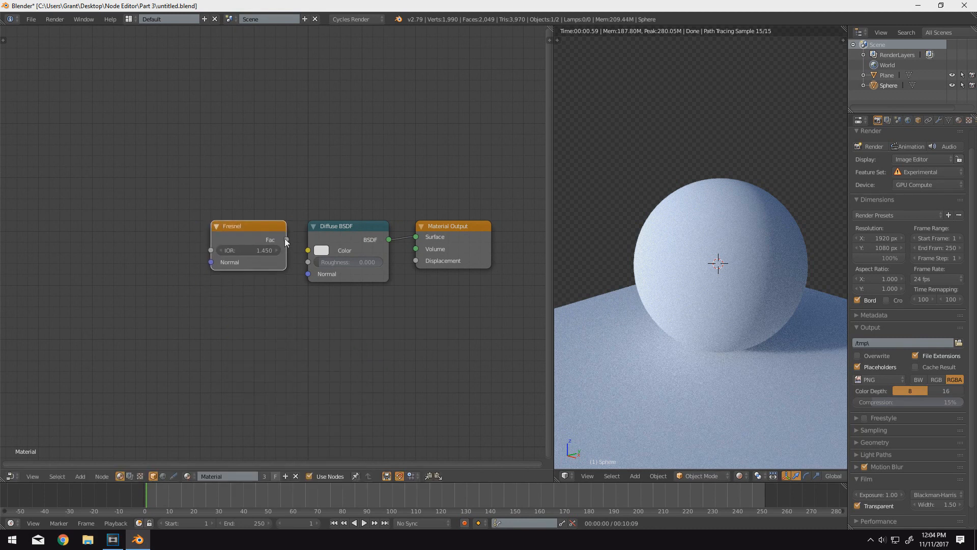
left_click_drag(286, 240, 308, 254)
middle_click_drag(356, 313, 312, 313)
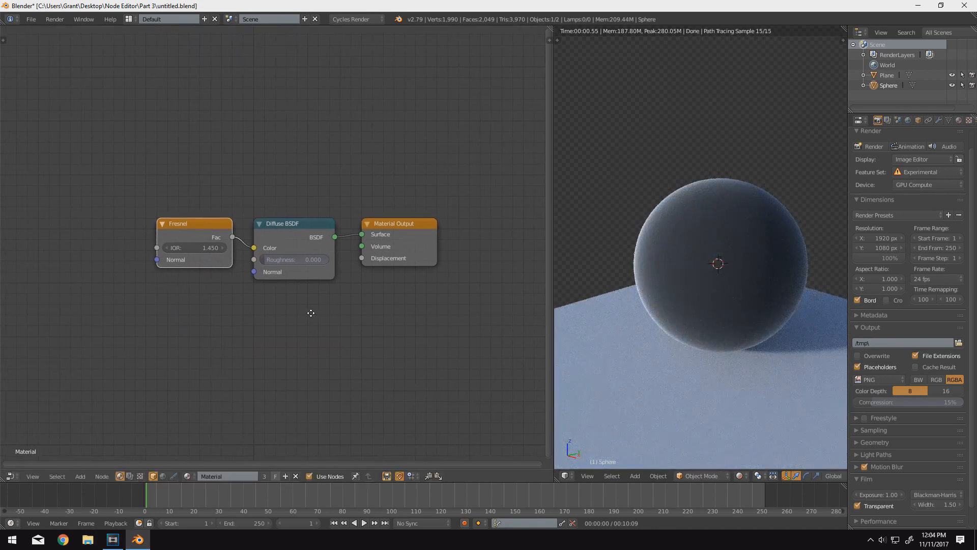
scroll(335, 317, "up", 3)
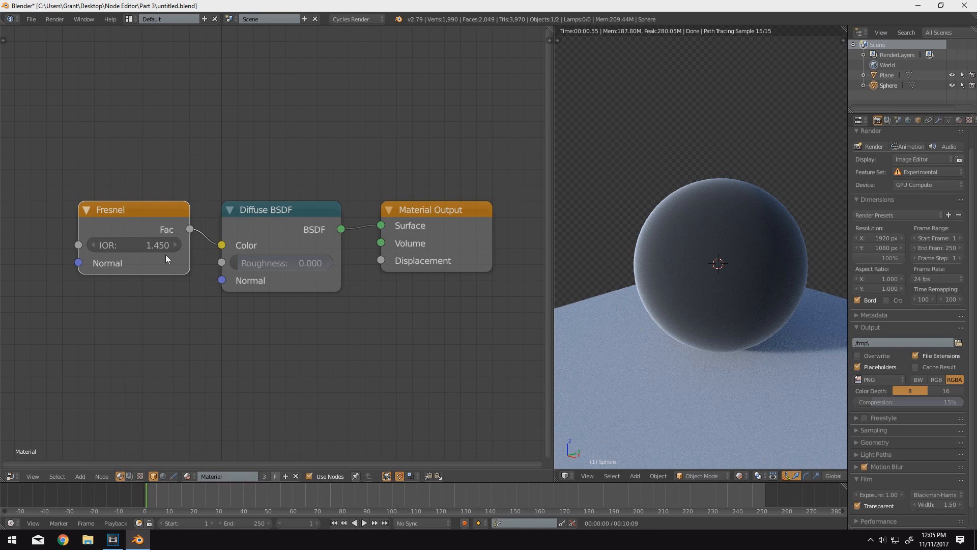
Try raising the Fresnel node's IOR to 2.250.
left_click(176, 246)
left_click(175, 245)
left_click(175, 244)
left_click(175, 244)
left_click(176, 244)
left_click(175, 245)
left_click(175, 244)
left_click(175, 244)
left_click(175, 244)
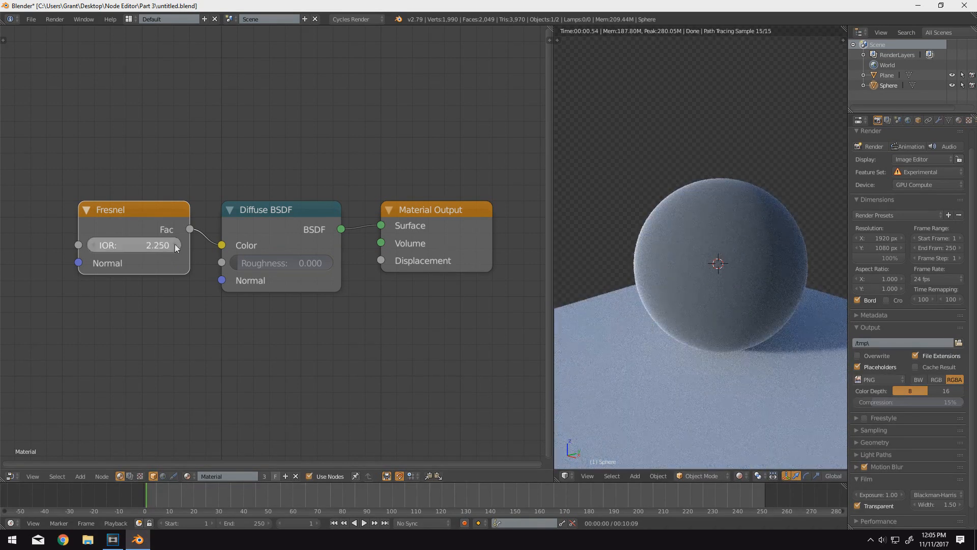
Try lowering the Fresnel node's IOR gradually to 1.050.
left_click(93, 245)
left_click(94, 245)
left_click(93, 245)
left_click(94, 245)
left_click(93, 245)
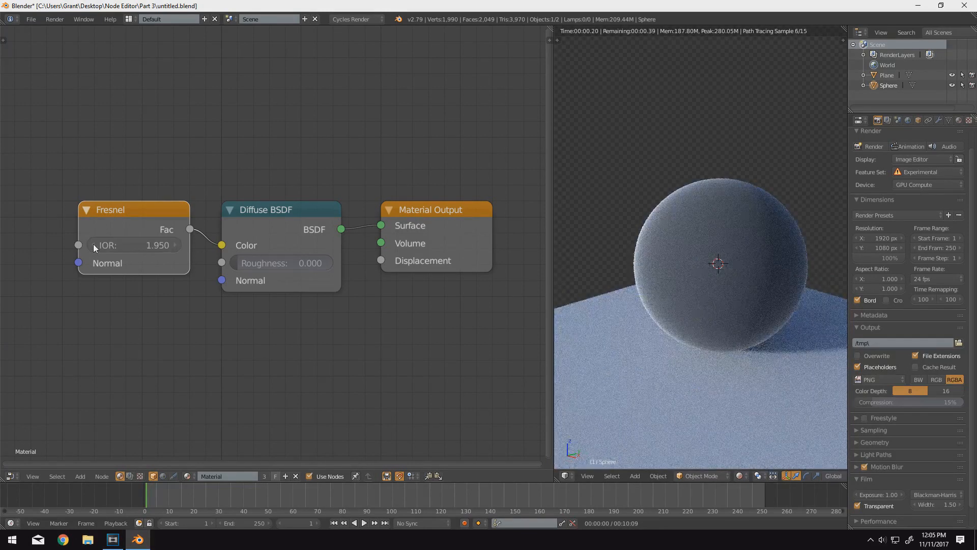
left_click(93, 245)
left_click(93, 245)
left_click(93, 245)
left_click(93, 245)
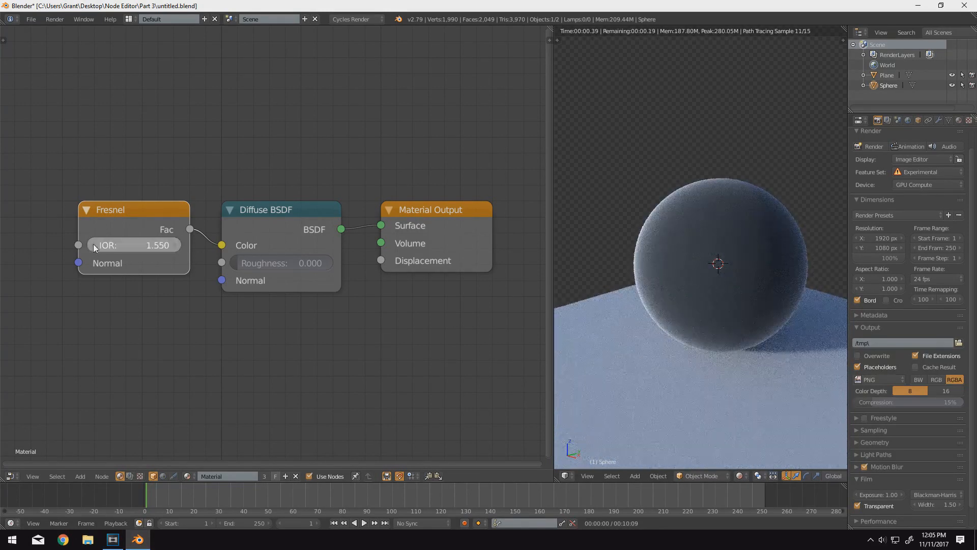
left_click(93, 245)
left_click(93, 245)
left_click(93, 245)
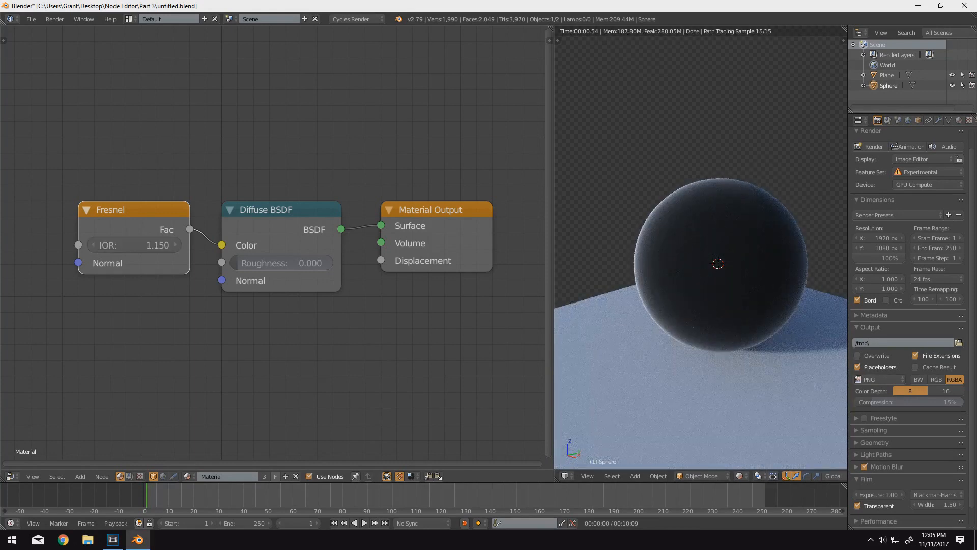
left_click(94, 245)
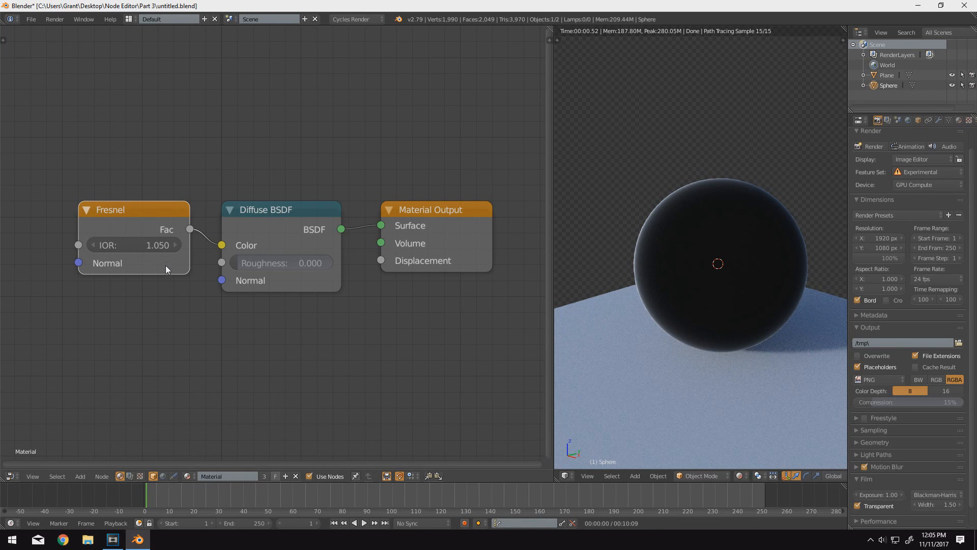
Return the Fresnel node's IOR to 1.450.
left_click(175, 245)
left_click(175, 245)
left_click(175, 245)
left_click(176, 249)
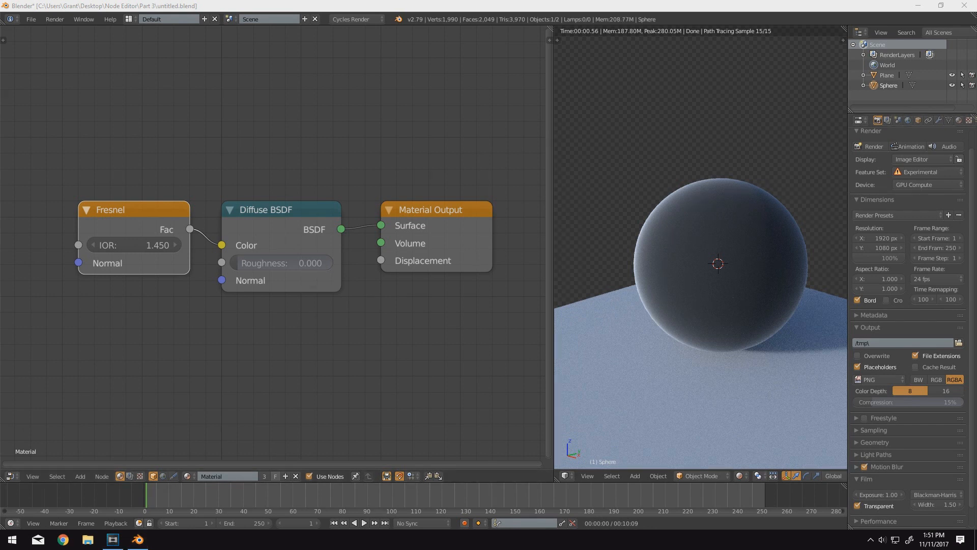
Add a ColorRamp converter node below the Diffuse BSDF.
left_click(488, 2)
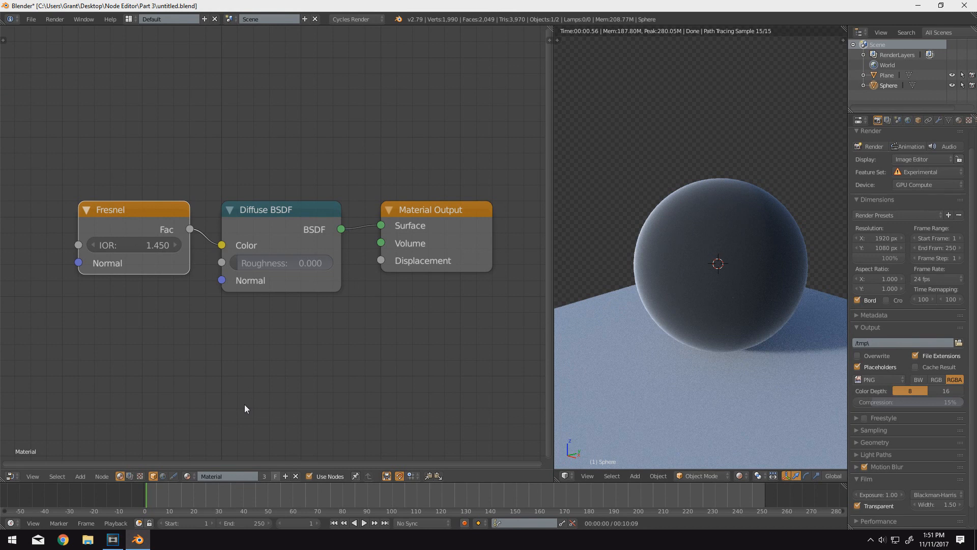
key("shift+a")
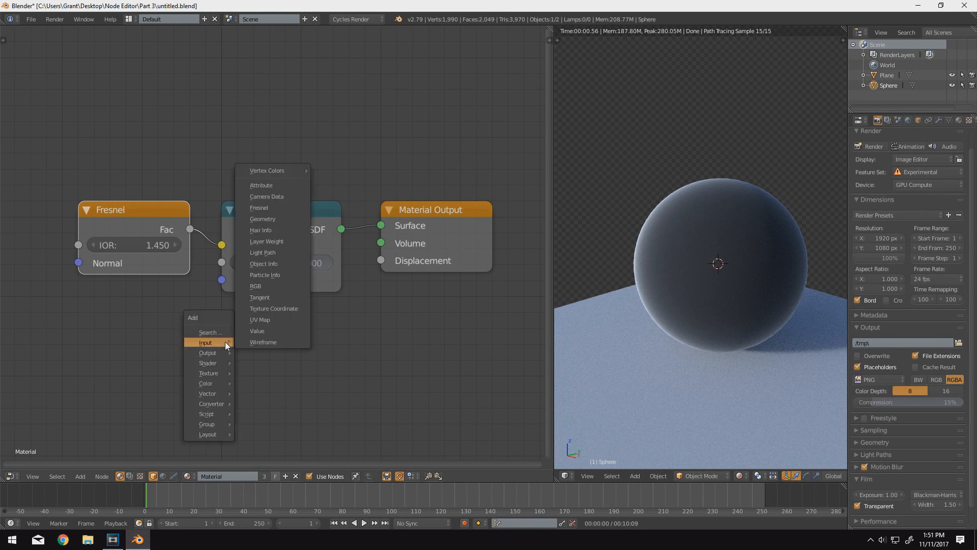
mouse_move(221, 406)
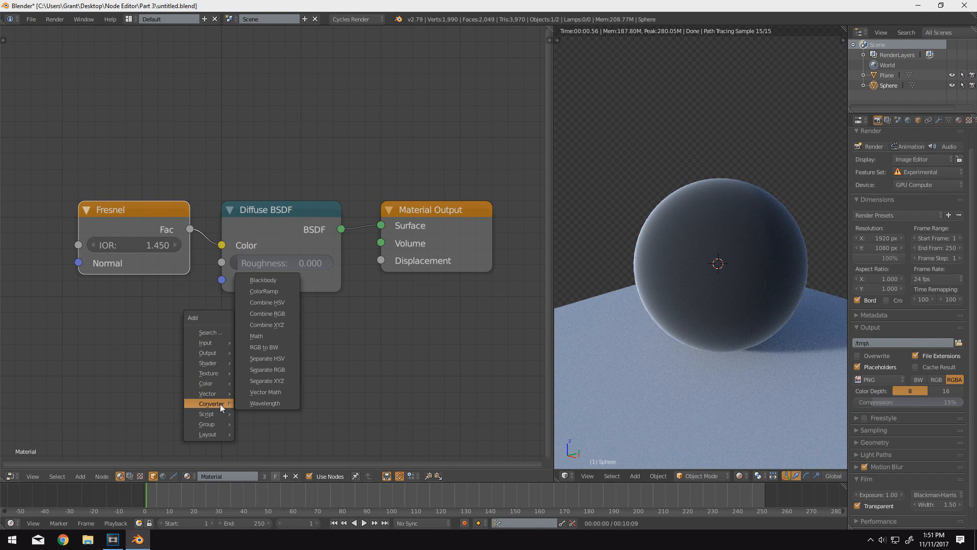
left_click(269, 291)
left_click(205, 292)
scroll(283, 324, "down", 3)
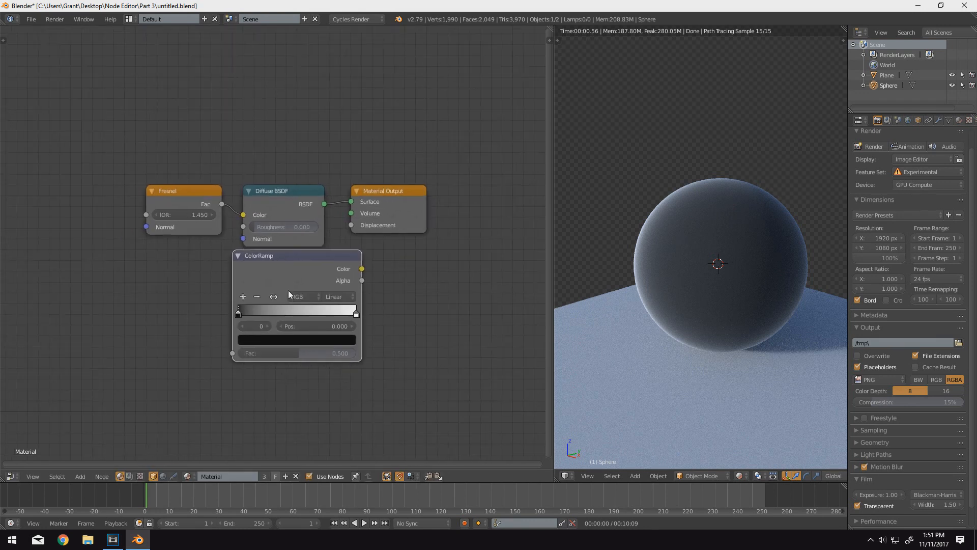
Move the Fresnel node away to make room and insert the ColorRamp into its link to the Diffuse BSDF.
left_click_drag(192, 204, 41, 204)
left_click_drag(282, 271, 159, 208)
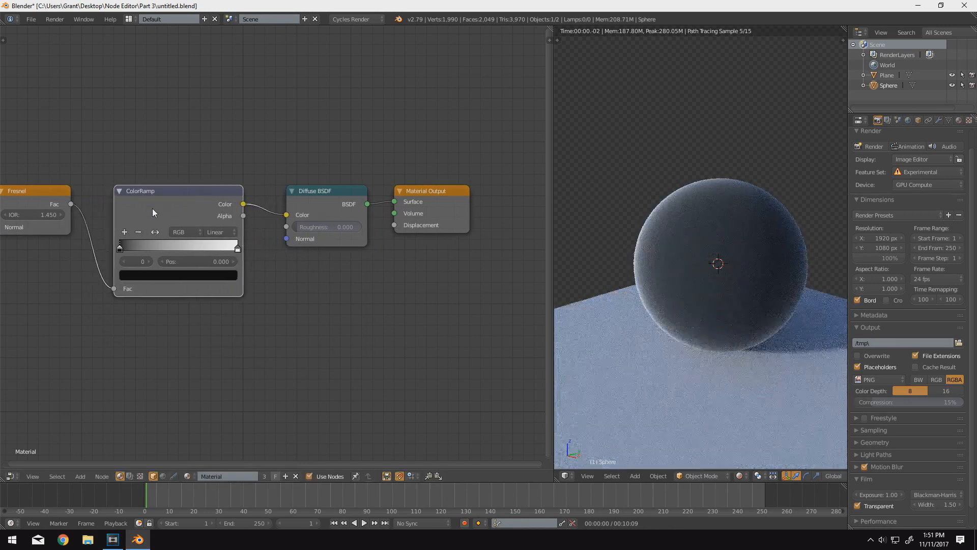
key("Home")
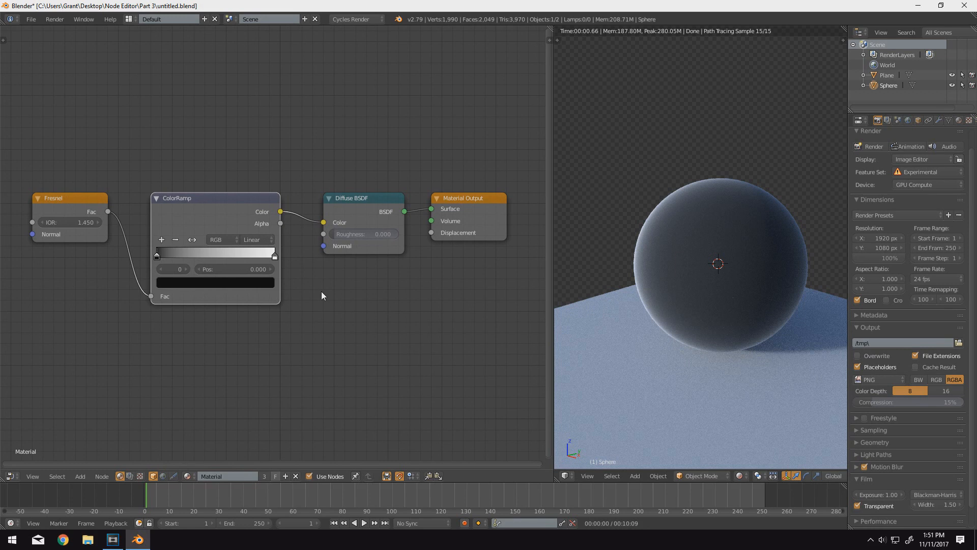
Try moving the ColorRamp's white stop to 0.309 and return it to 1.000.
middle_click_drag(321, 301, 329, 304)
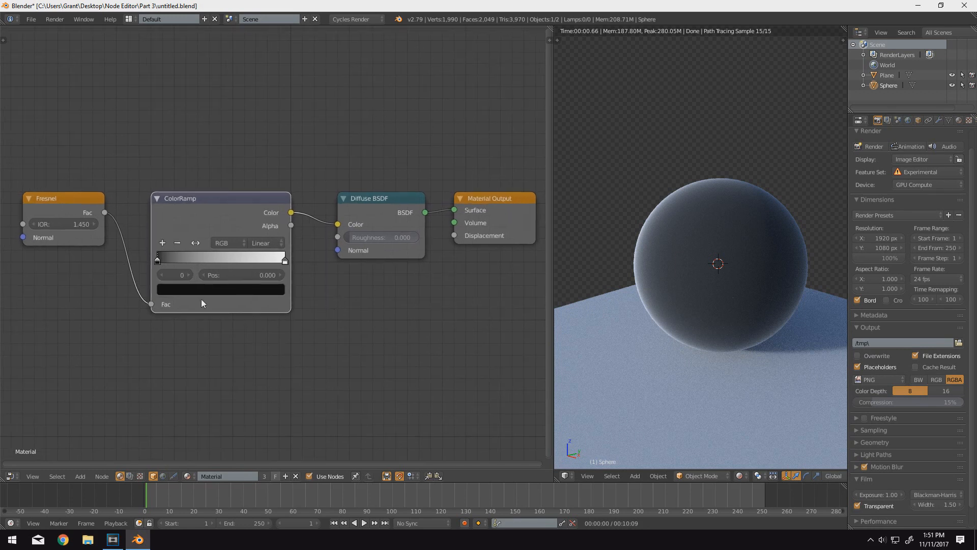
left_click(158, 262)
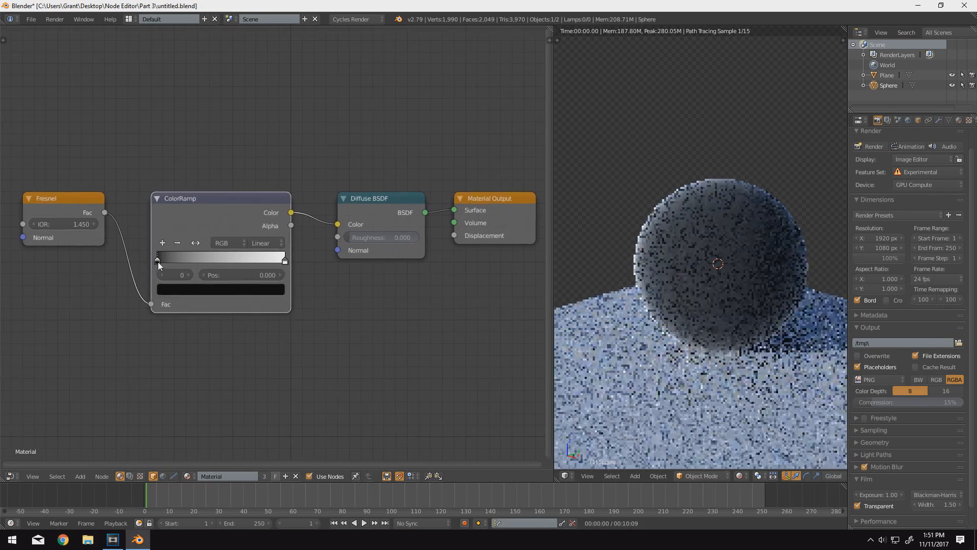
left_click(284, 263)
left_click_drag(284, 262, 196, 263)
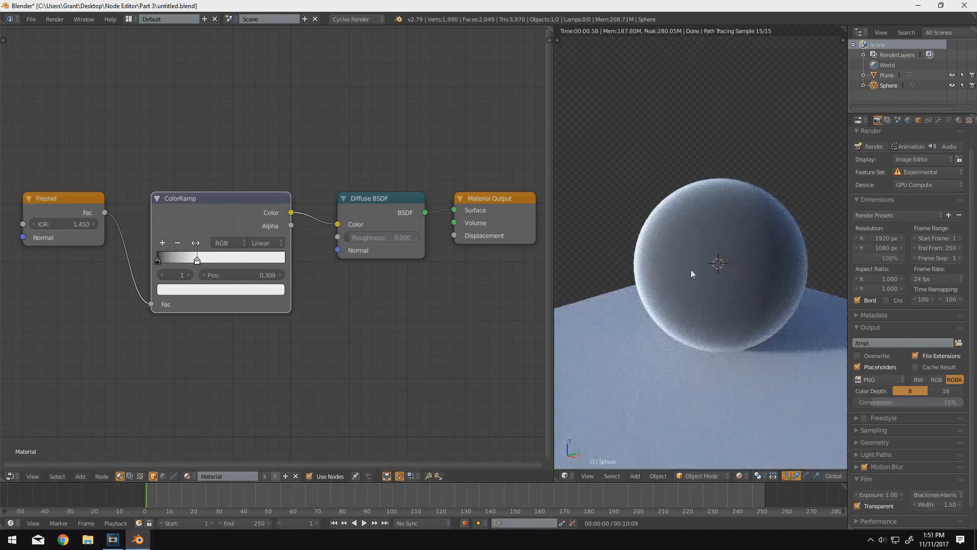
left_click_drag(197, 263, 307, 264)
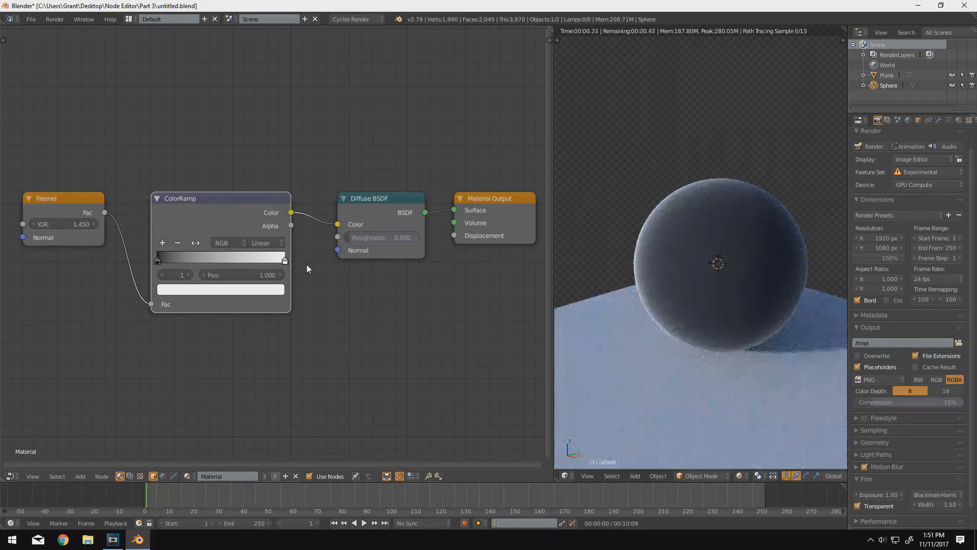
Try moving the ColorRamp's black stop to 0.895 and return it to 0.000.
left_click_drag(159, 261, 275, 267)
scroll(654, 266, "up", 3)
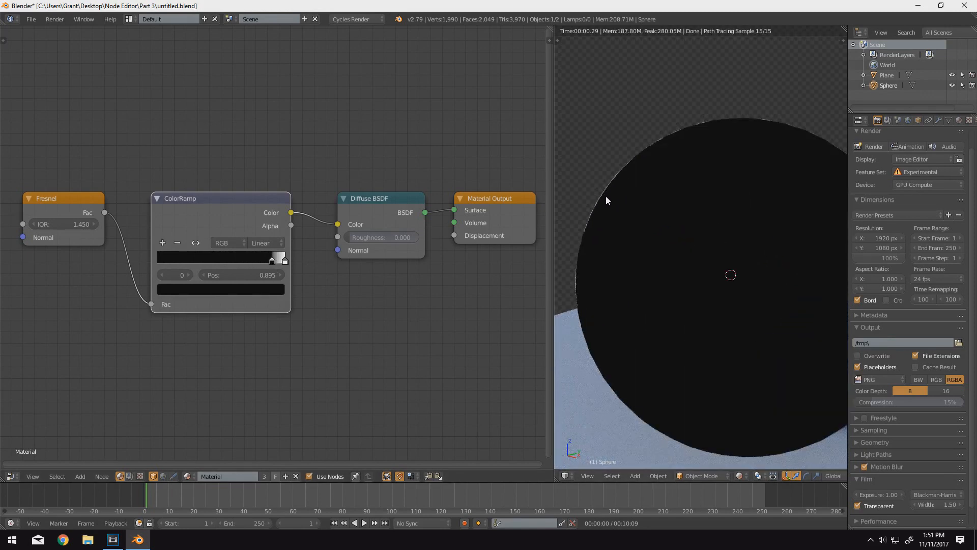
left_click_drag(270, 265, 135, 264)
Add a Noise Texture node below the Fresnel node and connect its Fac output to the ColorRamp's Fac input.
scroll(124, 303, "down", 1)
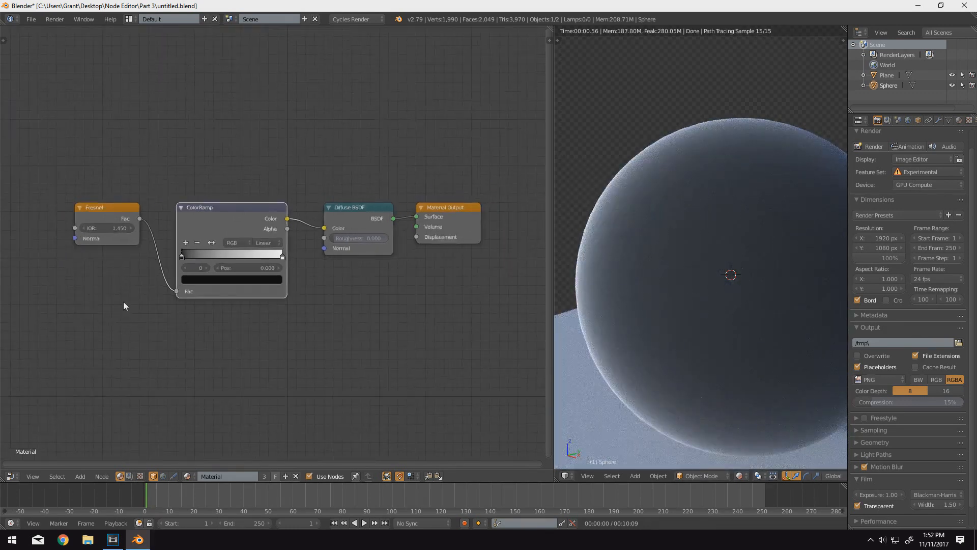
key("shift+a")
mouse_move(124, 273)
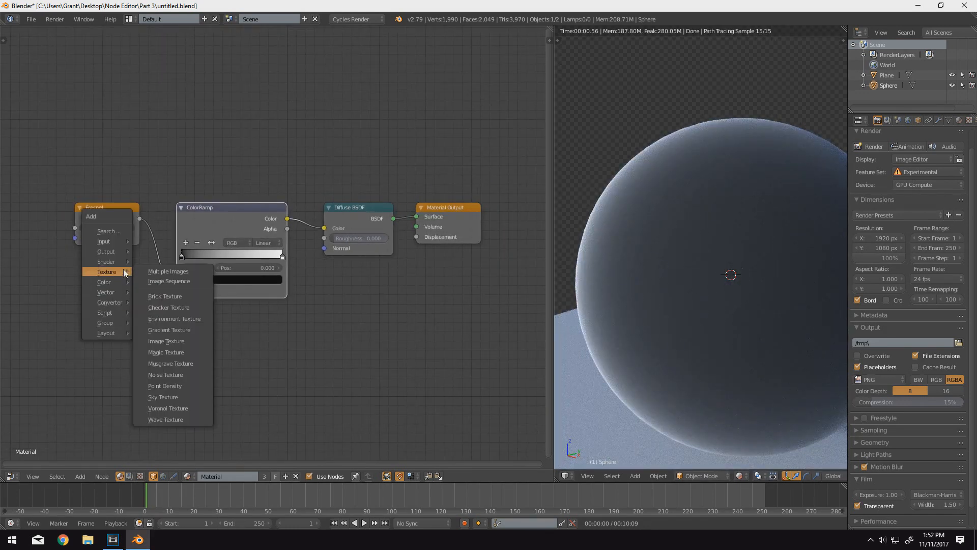
left_click(160, 374)
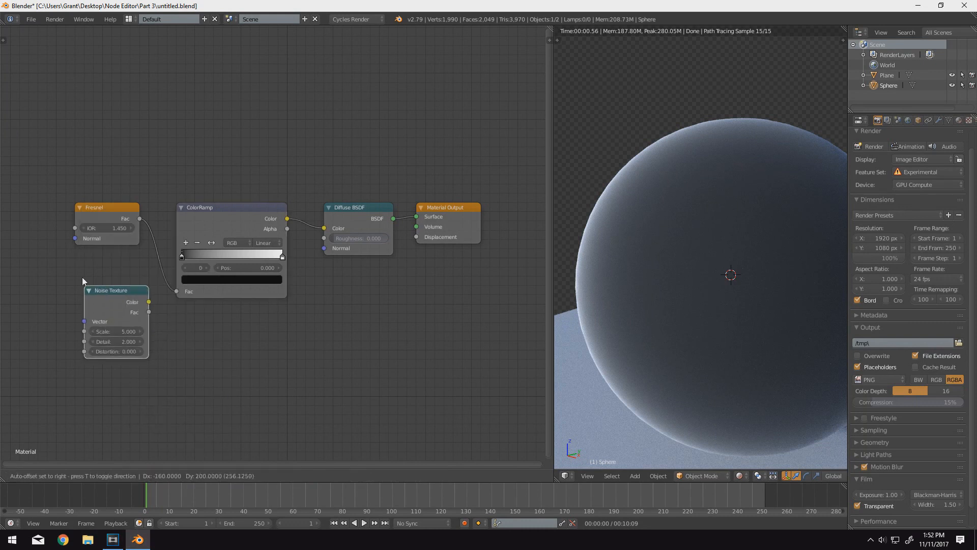
left_click(74, 237)
left_click_drag(139, 275, 179, 291)
Try the ColorRamp's white stop at 0.627 close to black and at 0.073, and restore the full black-to-white gradient.
left_click_drag(182, 258, 243, 261)
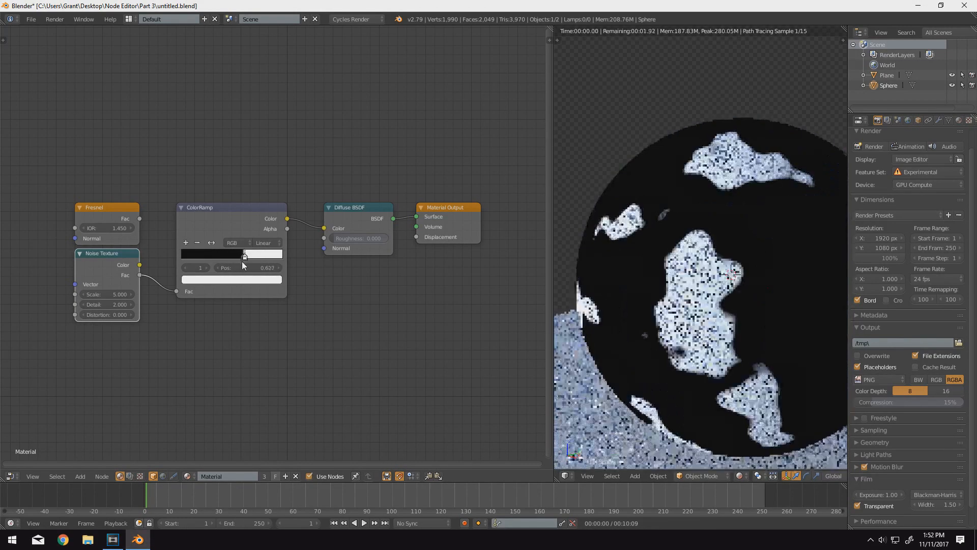
scroll(637, 307, "down", 2)
mouse_move(740, 309)
middle_mouse_down()
mouse_move(625, 303)
mouse_move(751, 300)
middle_mouse_up()
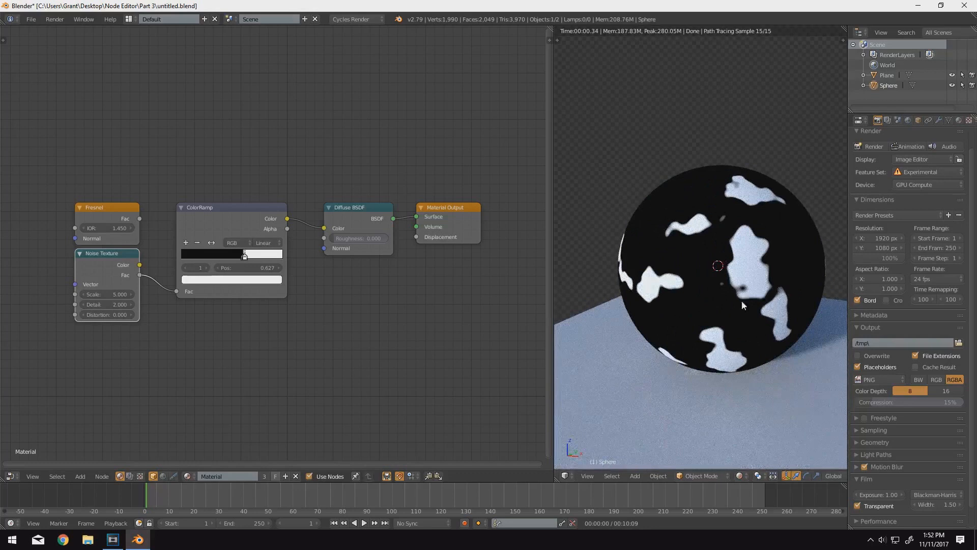
left_click_drag(246, 255, 189, 256)
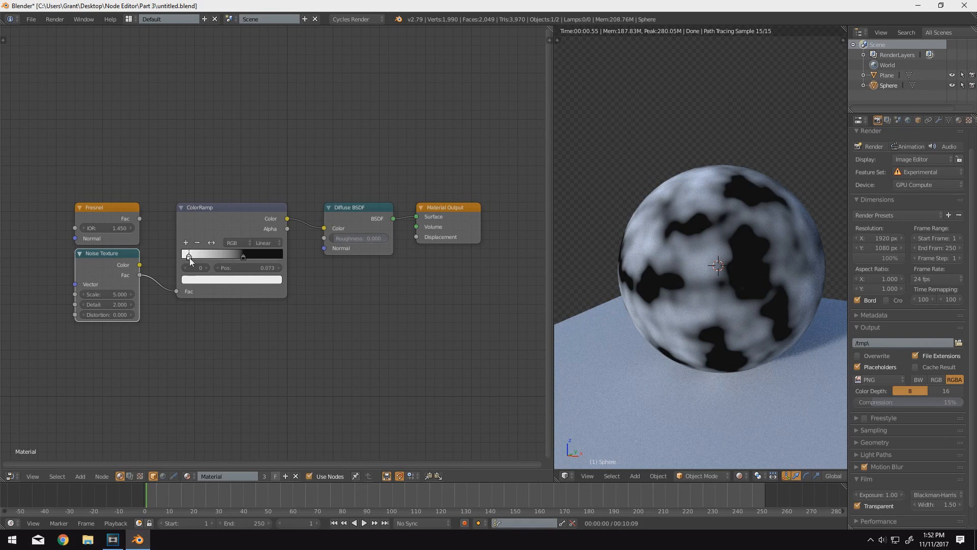
mouse_move(190, 257)
left_mouse_down()
mouse_move(283, 257)
mouse_move(177, 257)
left_mouse_up()
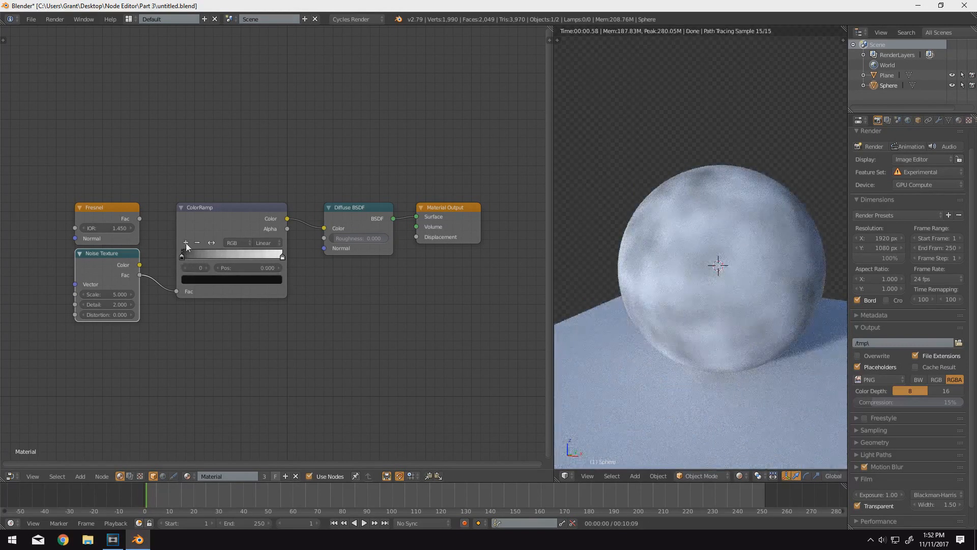
Add a red stop at 0.500 to the ColorRamp and bring the black and white stops close around it, with white at 0.591.
left_click(186, 243)
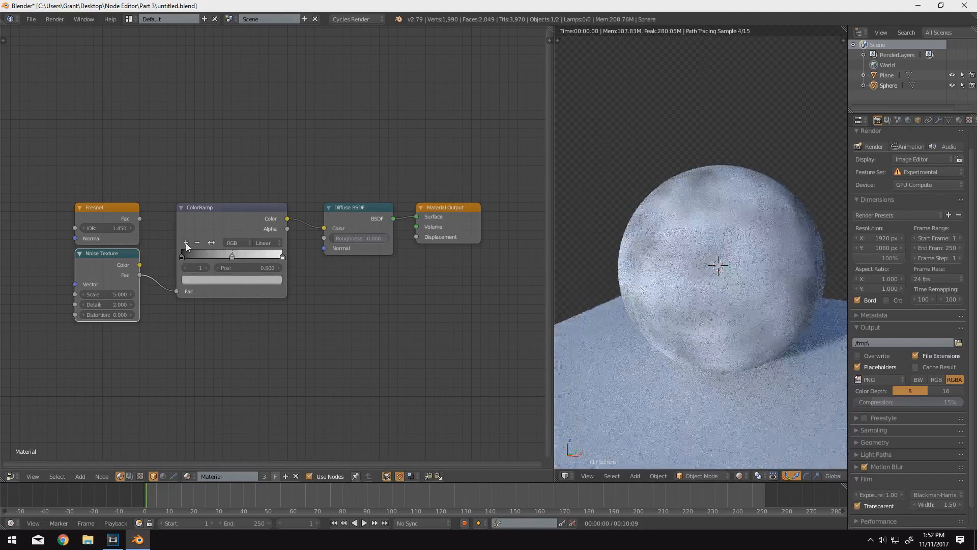
left_click(213, 280)
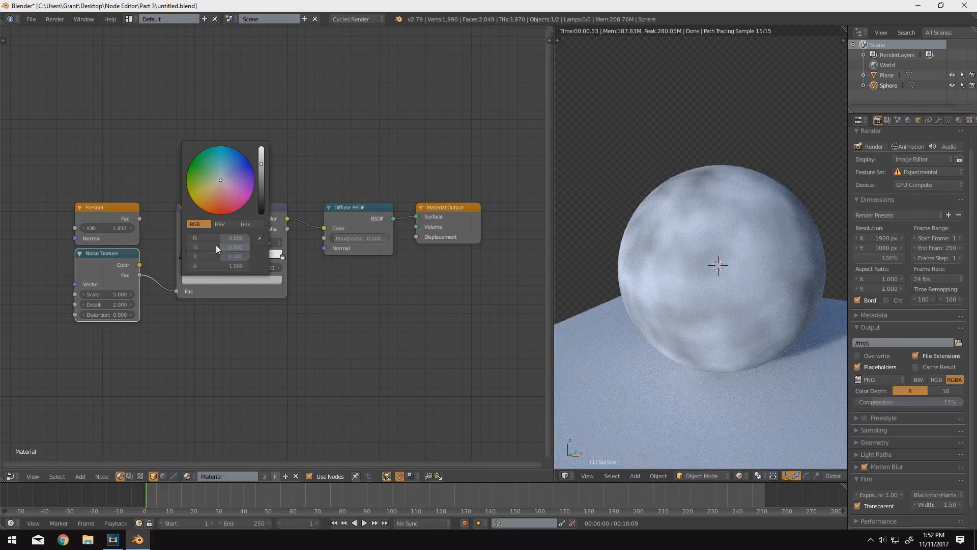
left_click_drag(222, 185, 221, 208)
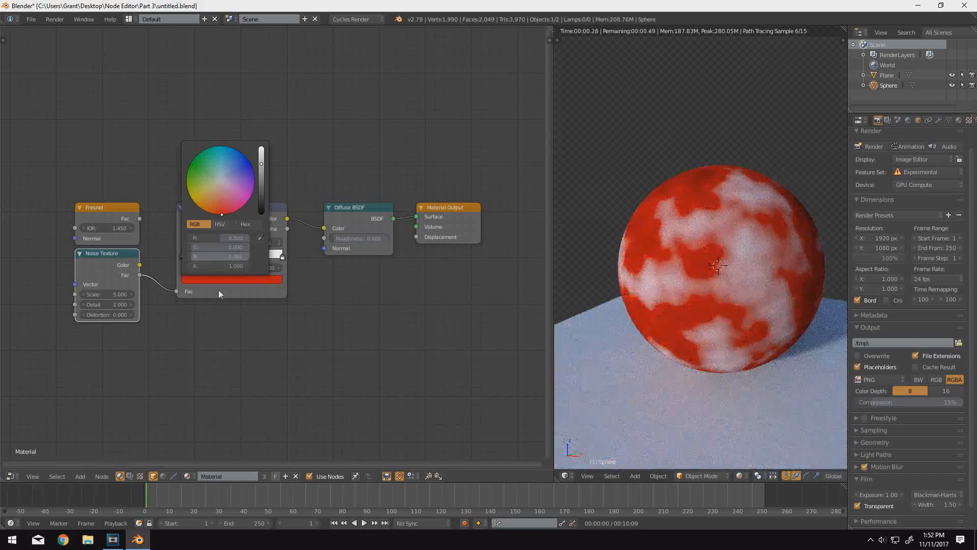
left_click_drag(184, 258, 242, 257)
middle_click_drag(700, 303, 726, 309)
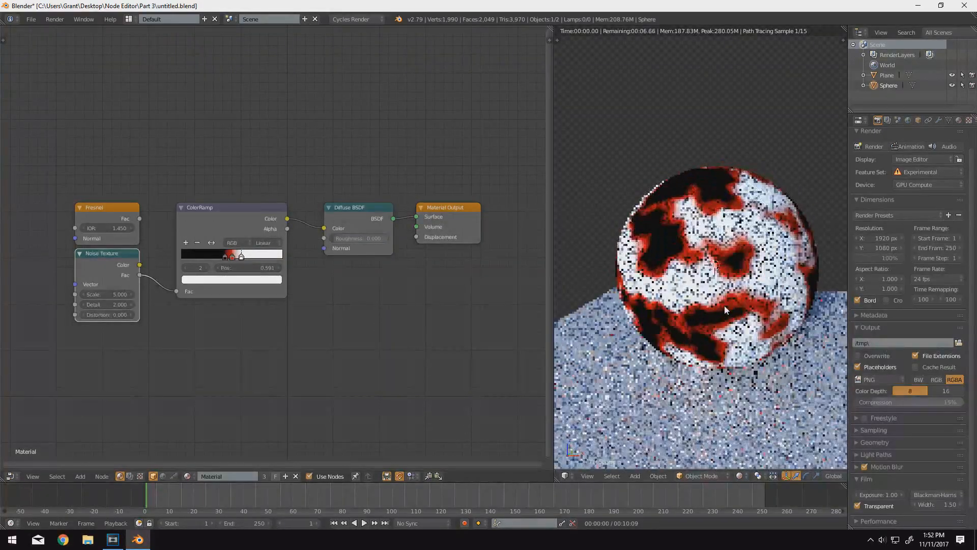
Reconnect the Fresnel's Fac to the ColorRamp and shift its black, red and white stops toward the dark end, with white at 0.482.
left_click_drag(141, 218, 173, 291)
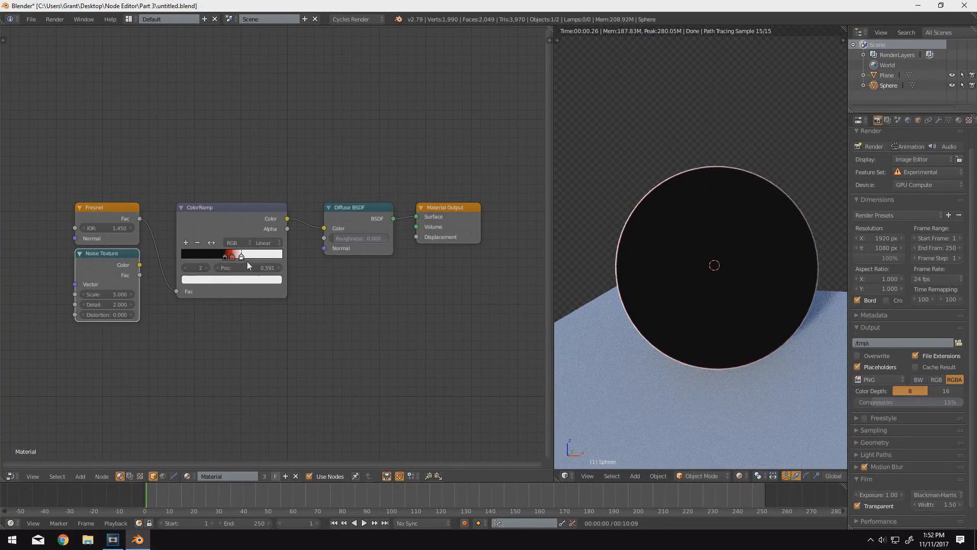
left_click_drag(206, 254, 171, 259)
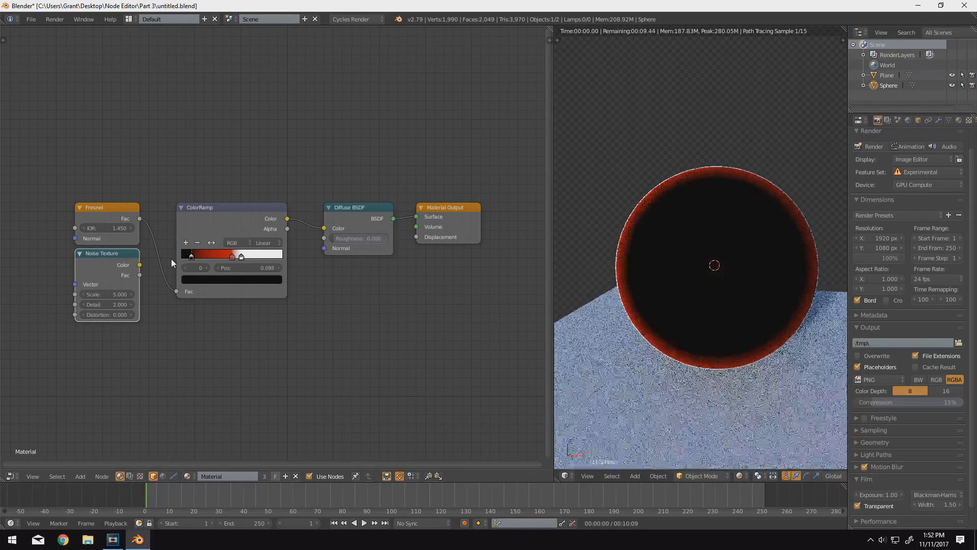
mouse_move(232, 258)
left_mouse_down()
mouse_move(215, 259)
mouse_move(229, 257)
left_mouse_up()
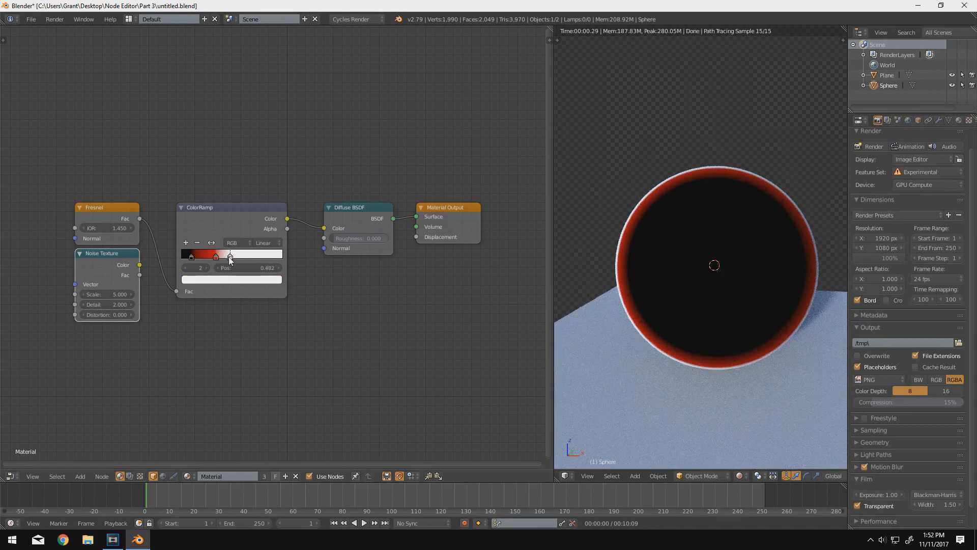
middle_click_drag(727, 295, 822, 310)
scroll(787, 320, "up", 2)
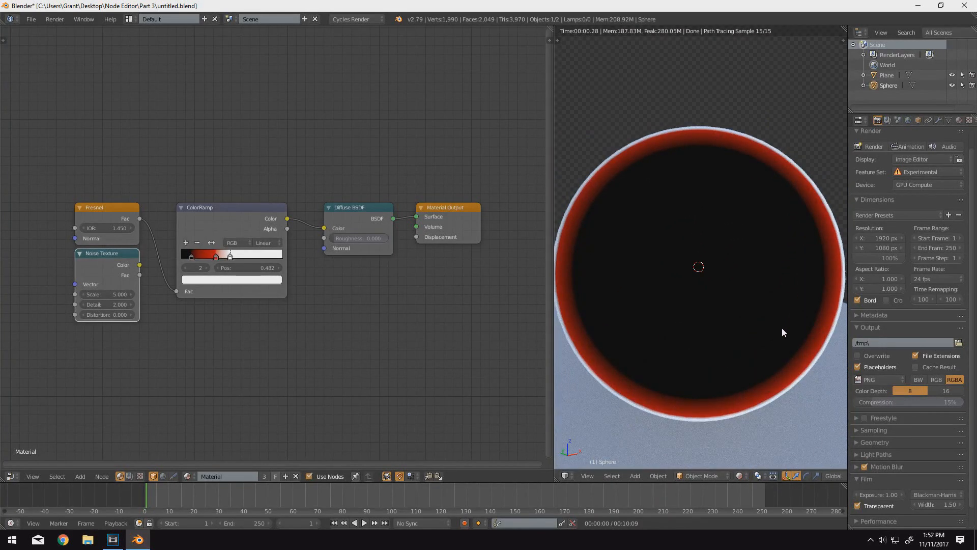
scroll(782, 328, "down", 3)
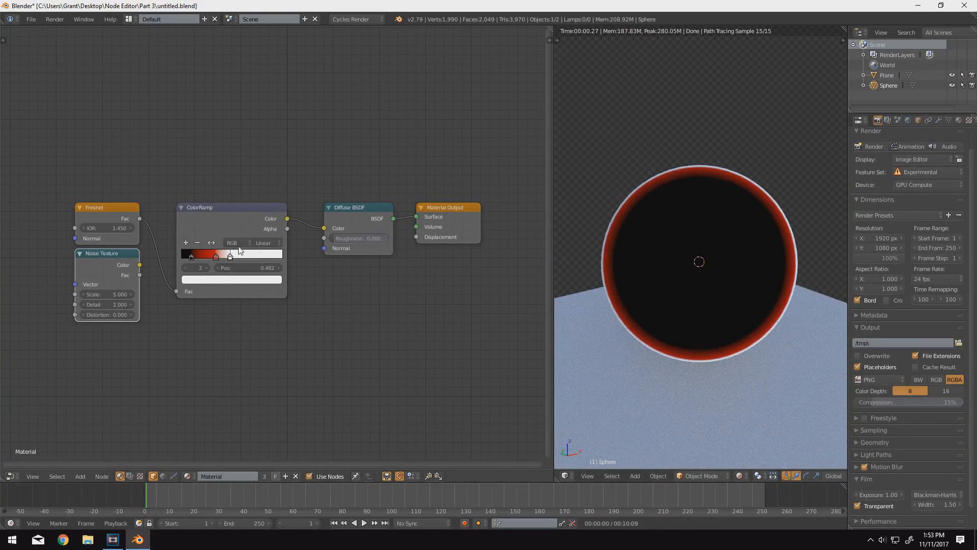
Add a green stop at about 0.209 between the ColorRamp's black and red stops.
left_click_drag(216, 256, 203, 259)
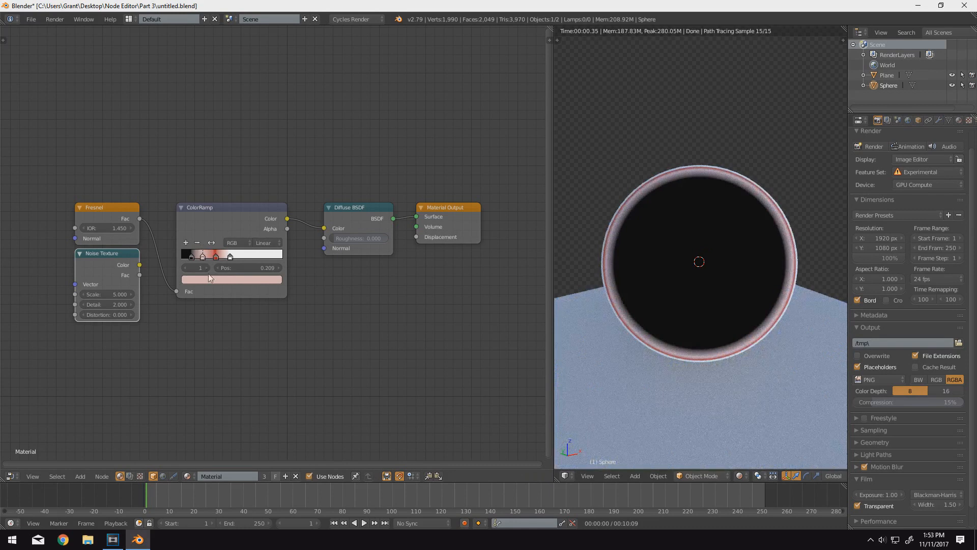
left_click(215, 281)
left_click_drag(233, 199, 188, 168)
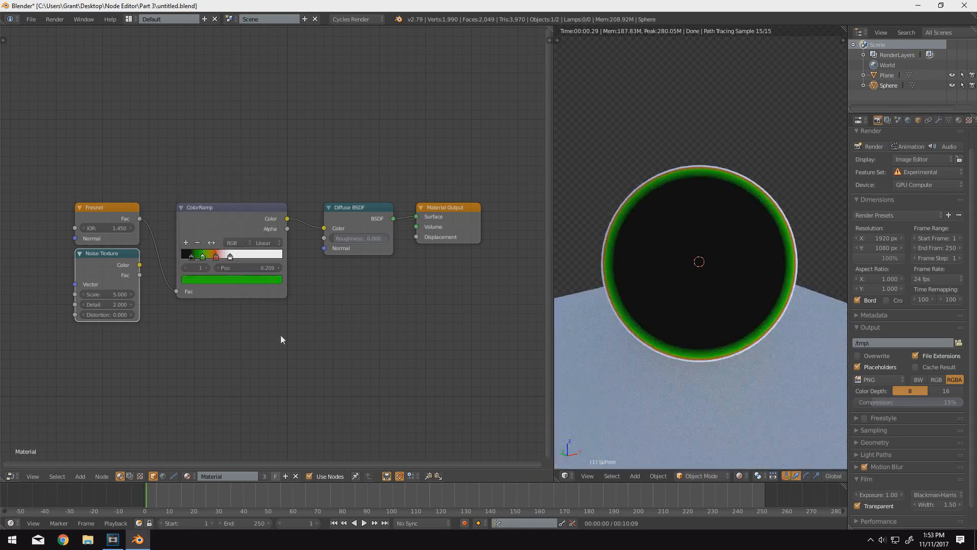
mouse_move(203, 259)
left_mouse_down()
mouse_move(191, 264)
mouse_move(215, 258)
mouse_move(199, 261)
left_mouse_up()
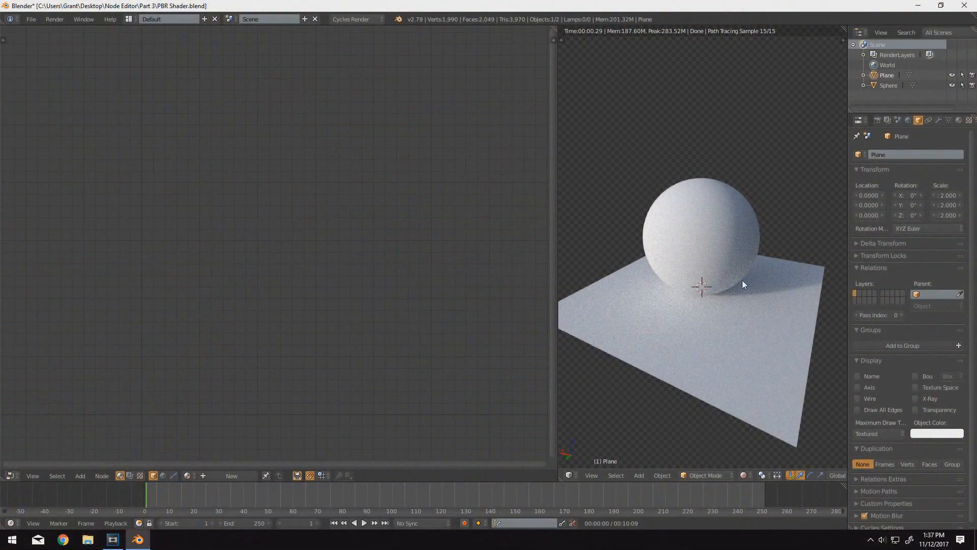
Select the sphere and create a new material for it named PBR Shader.
right_click(713, 225)
right_click(738, 324)
right_click(703, 234)
left_click(224, 477)
type("PBR Shader")
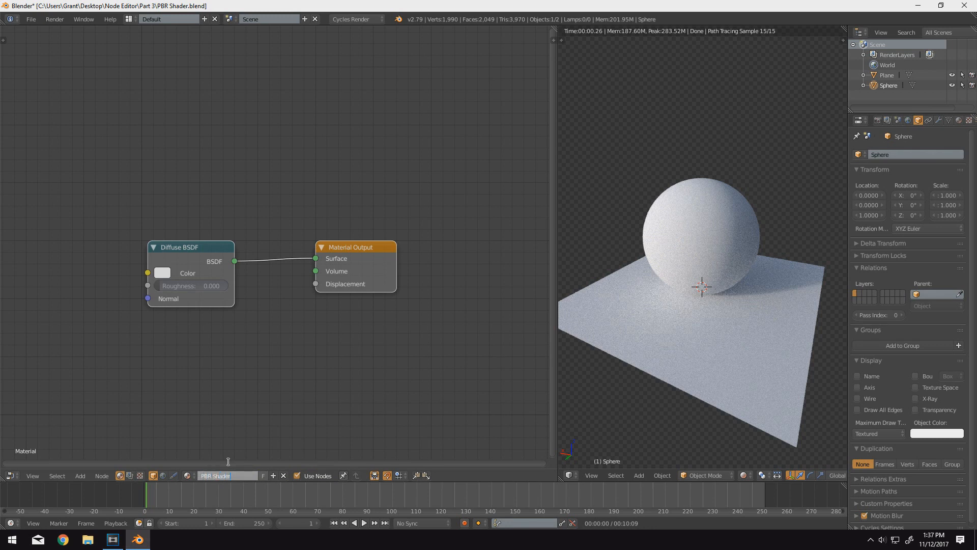
key("Return")
Add a Glossy BSDF node and align it directly beneath the Diffuse BSDF.
middle_click_drag(181, 325, 210, 303)
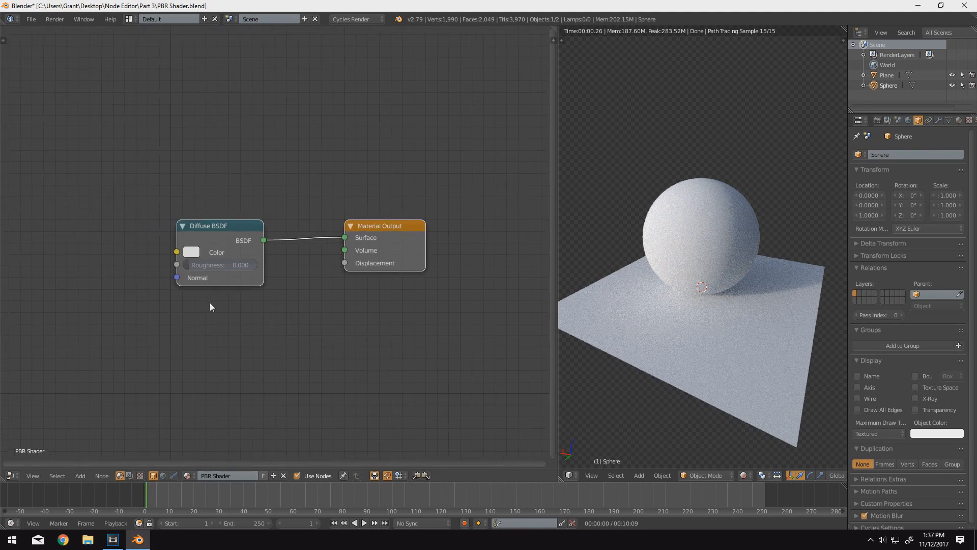
middle_click_drag(241, 248, 289, 255)
key("shift+a")
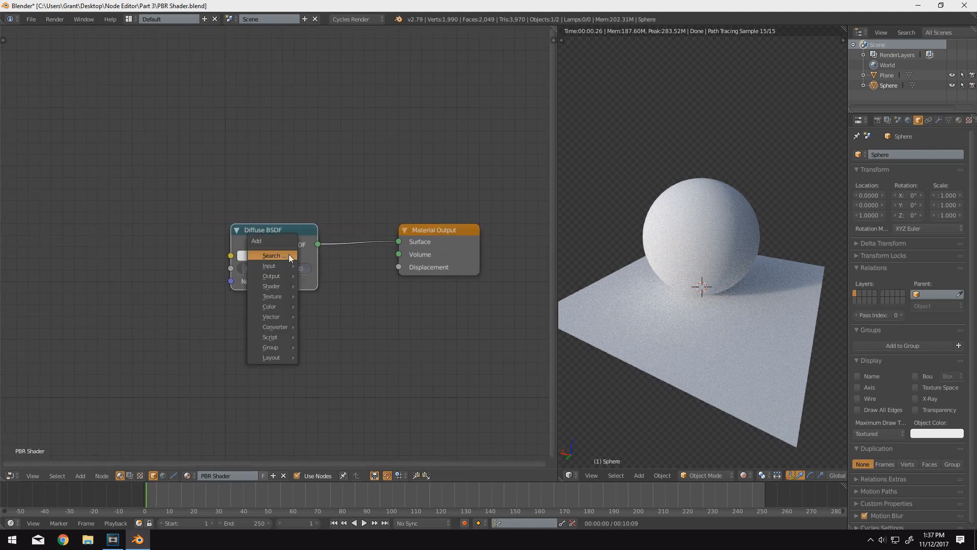
mouse_move(280, 285)
left_click(335, 352)
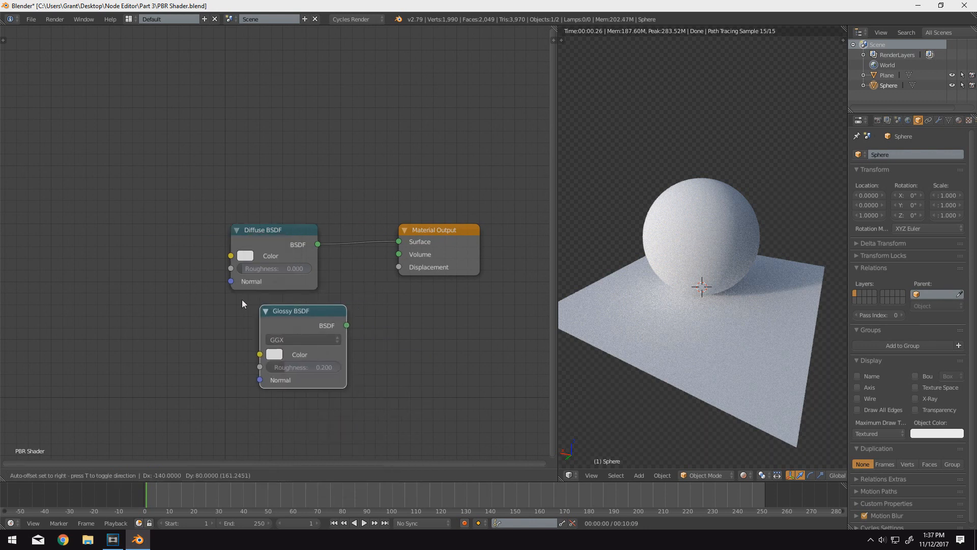
left_click(220, 300)
mouse_move(270, 235)
left_mouse_down()
mouse_move(280, 236)
mouse_move(264, 241)
left_mouse_up()
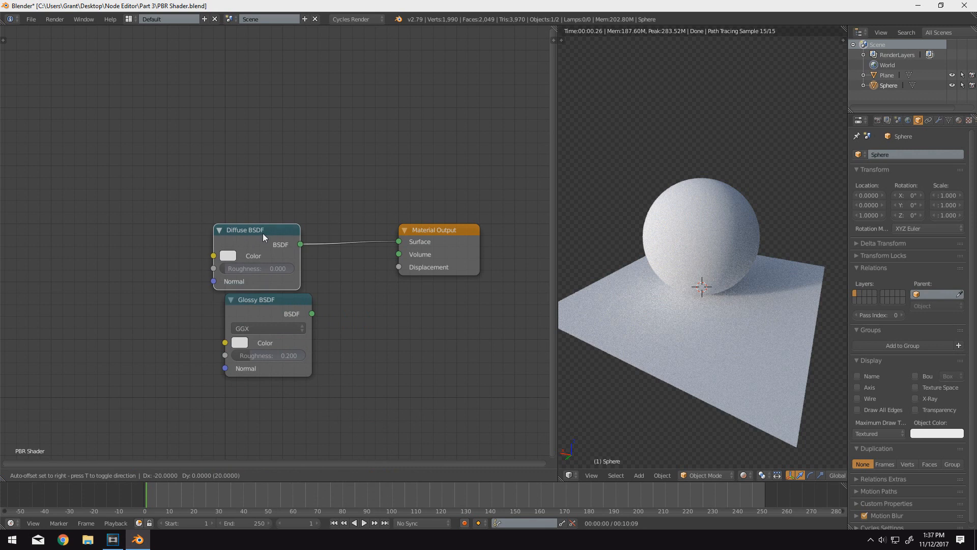
left_click_drag(257, 296, 245, 296)
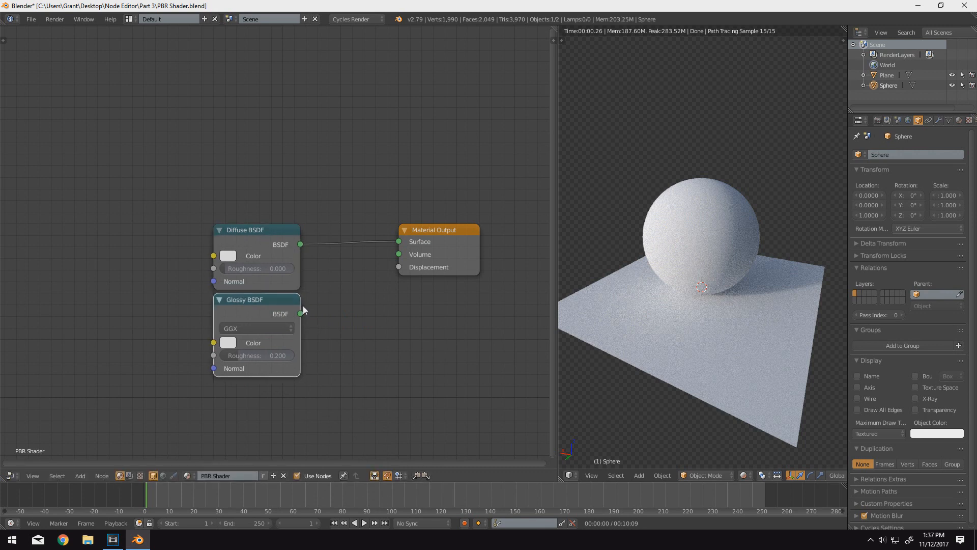
Move the Material Output farther from the BSDF nodes and place a new Mix Shader node in the gap.
middle_click_drag(326, 290, 301, 292)
left_click_drag(387, 266, 488, 267)
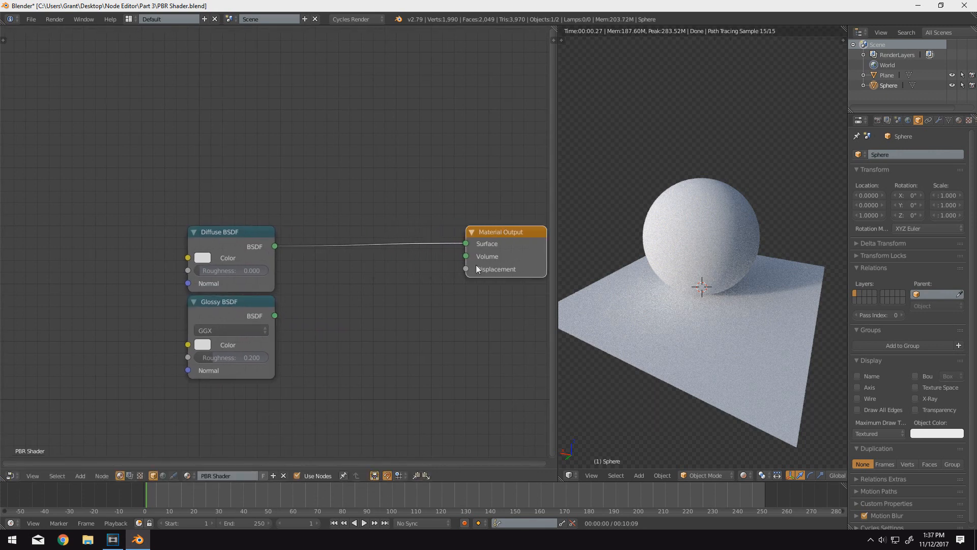
middle_click_drag(317, 280, 262, 273)
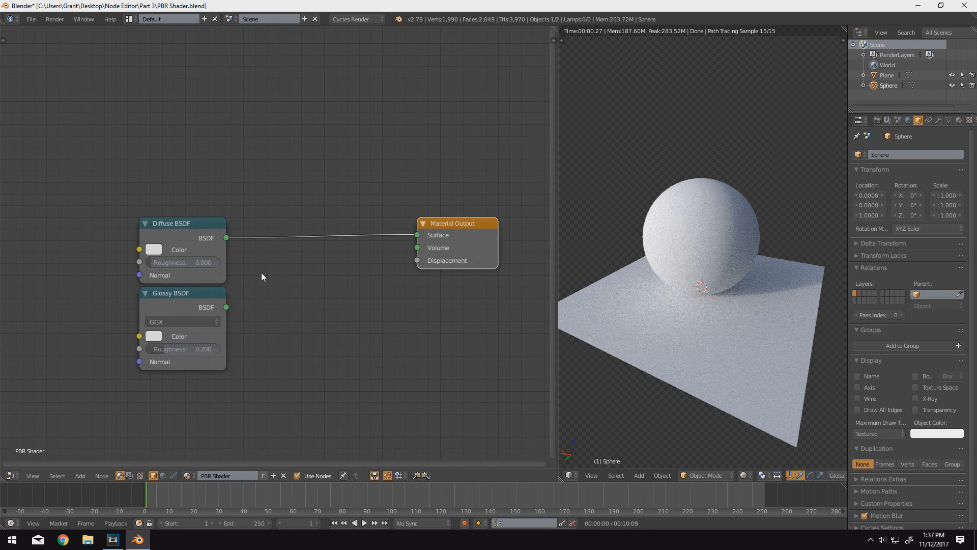
key("shift+a")
mouse_move(261, 273)
left_click(321, 375)
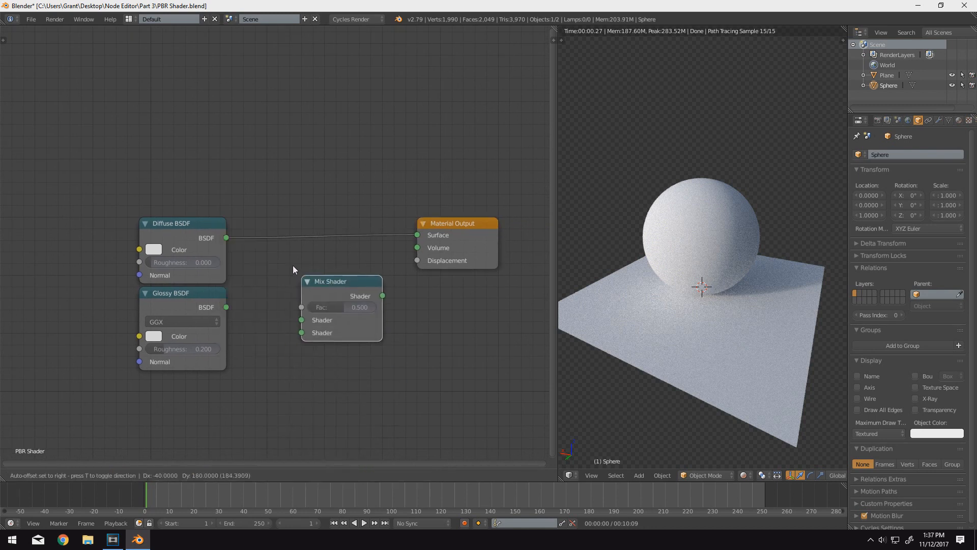
left_click(304, 258)
Connect the Diffuse and Glossy BSDFs through the Mix Shader to the Material Output's Surface, and line the Mix Shader up with them.
left_click_drag(302, 309, 227, 238)
left_click_drag(226, 307, 302, 321)
left_click_drag(383, 284, 418, 236)
left_click_drag(356, 277, 323, 230)
Add a Fresnel node directly above the Diffuse BSDF and connect its Fac output to the Mix Shader's Fac input.
middle_click_drag(303, 252, 280, 264)
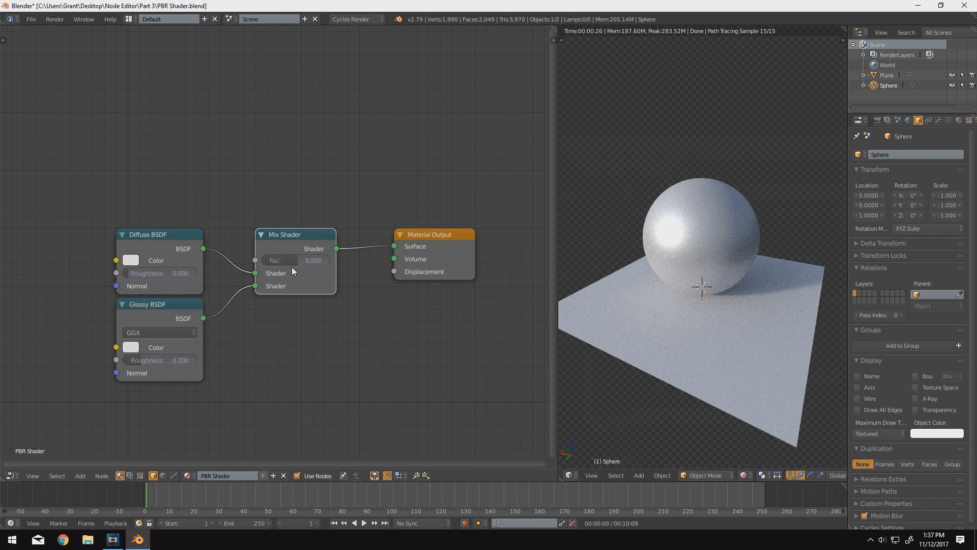
key("shift+a")
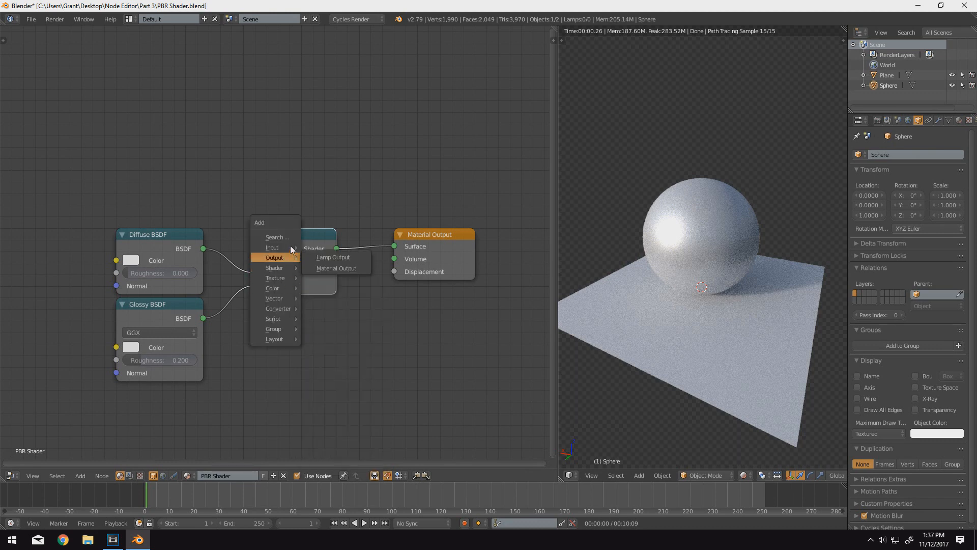
mouse_move(283, 247)
left_click(326, 283)
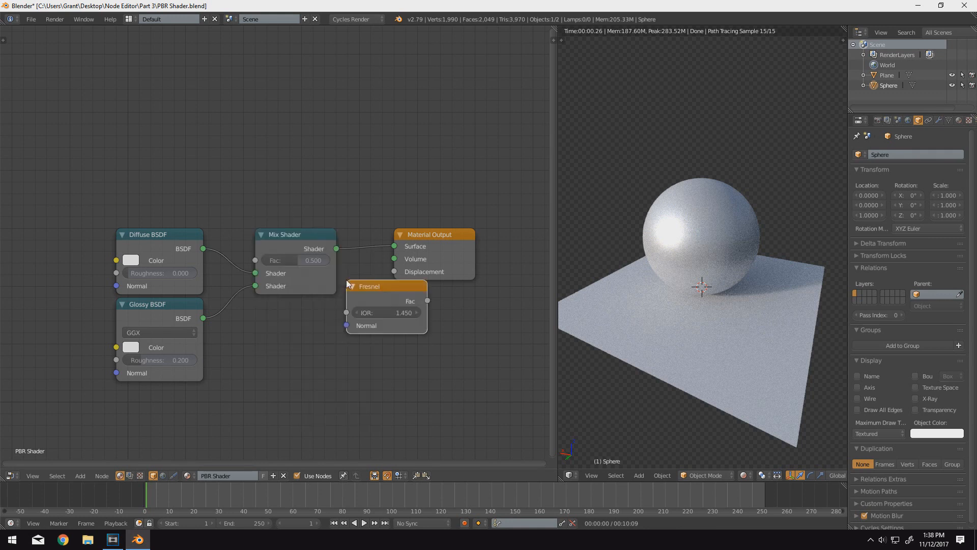
left_click(118, 178)
left_click_drag(198, 192, 256, 260)
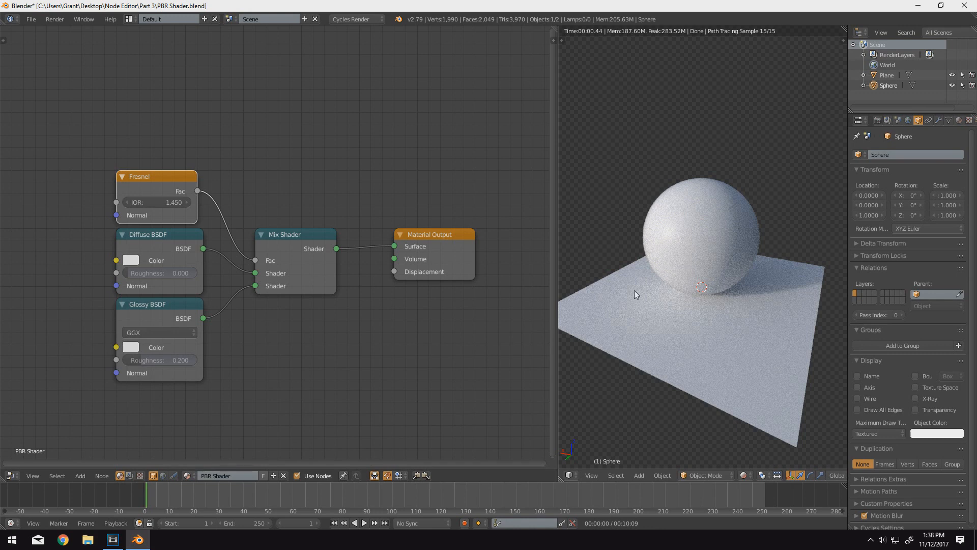
Combine the Fresnel, Diffuse BSDF, Glossy BSDF and Mix Shader nodes into a node group.
mouse_move(317, 297)
middle_mouse_down()
mouse_move(338, 294)
mouse_move(323, 290)
middle_mouse_up()
left_click(163, 240)
left_click(164, 312)
left_click(321, 257)
left_click(188, 187)
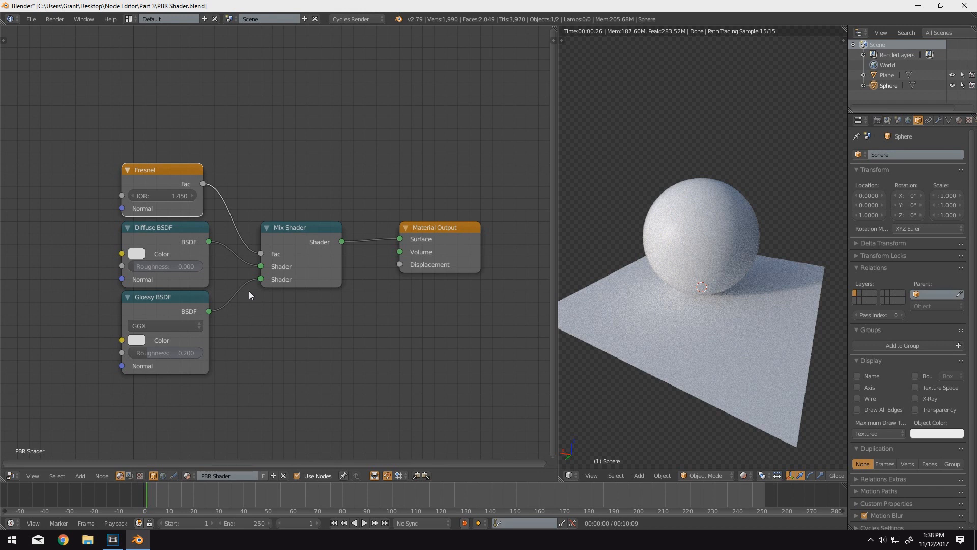
left_click(176, 308)
left_click(292, 253)
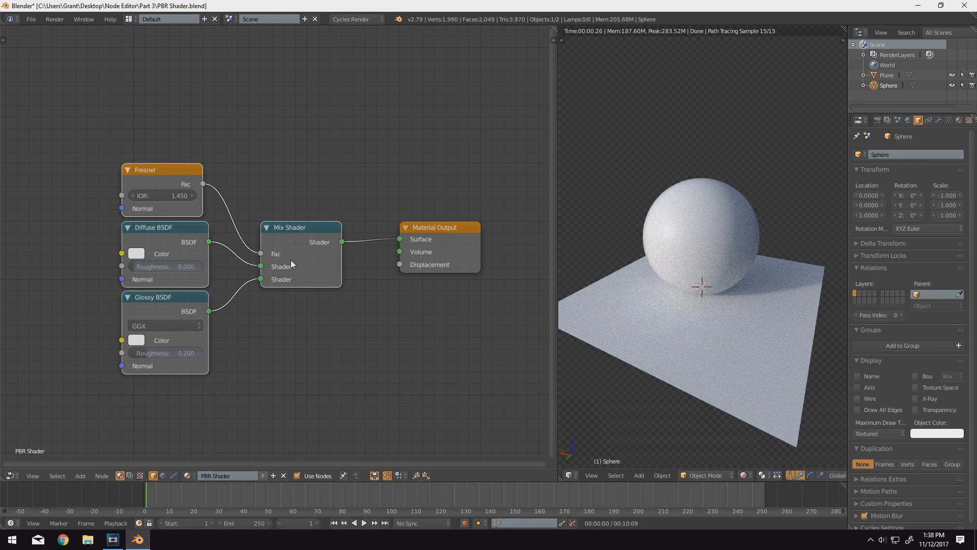
key("ctrl+g")
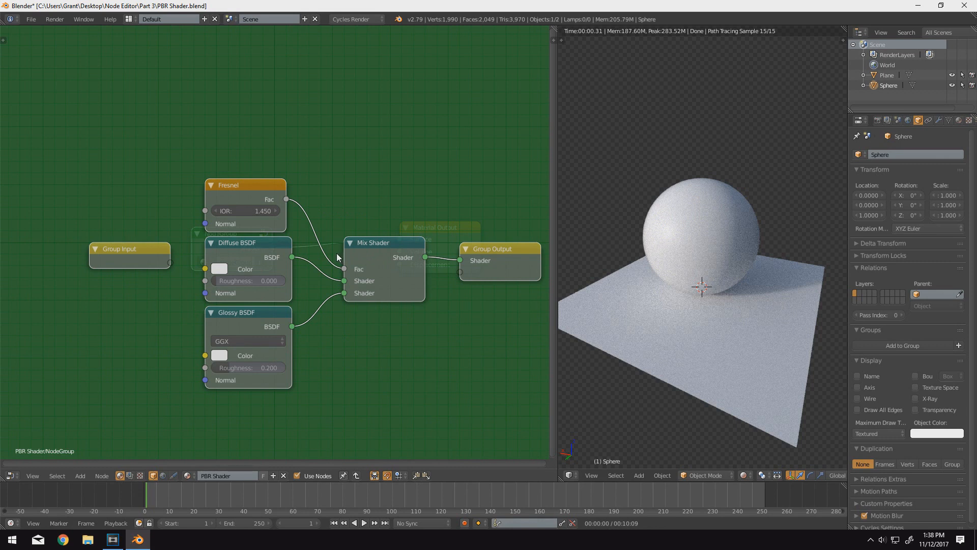
Switch between the material's node tree and the group's contents, and move the Group Input farther from the shader nodes.
left_click(126, 246)
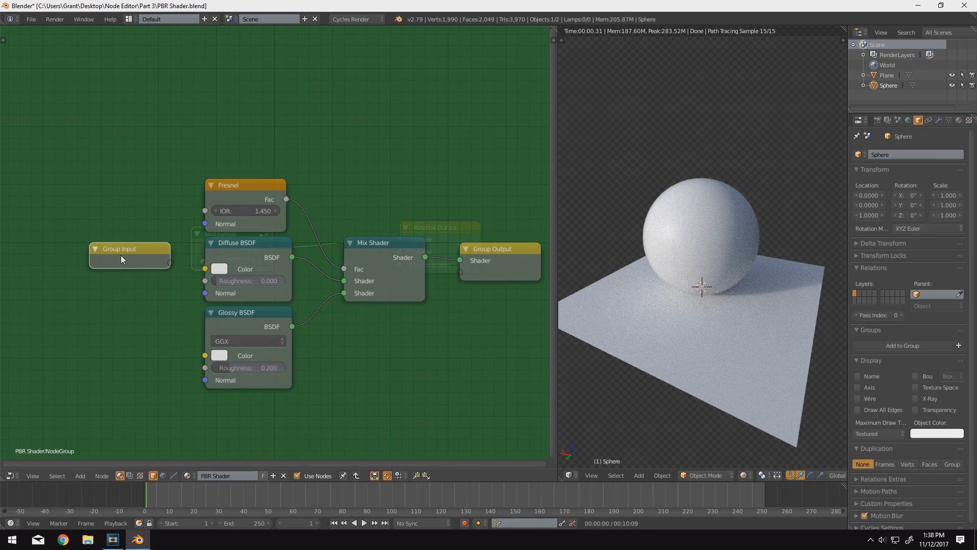
key("Tab")
mouse_move(245, 244)
left_mouse_down()
mouse_move(245, 254)
mouse_move(288, 226)
mouse_move(255, 230)
mouse_move(255, 245)
left_mouse_up()
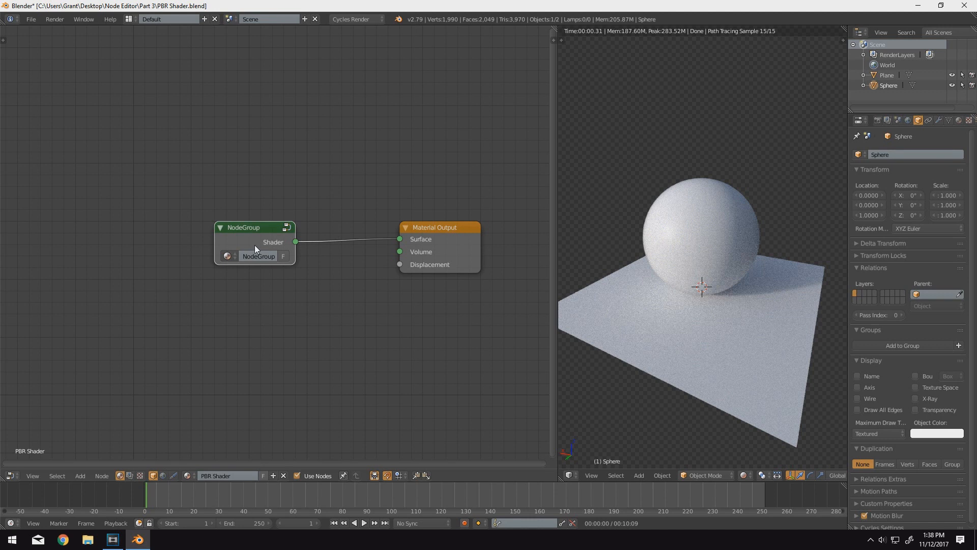
key("Tab")
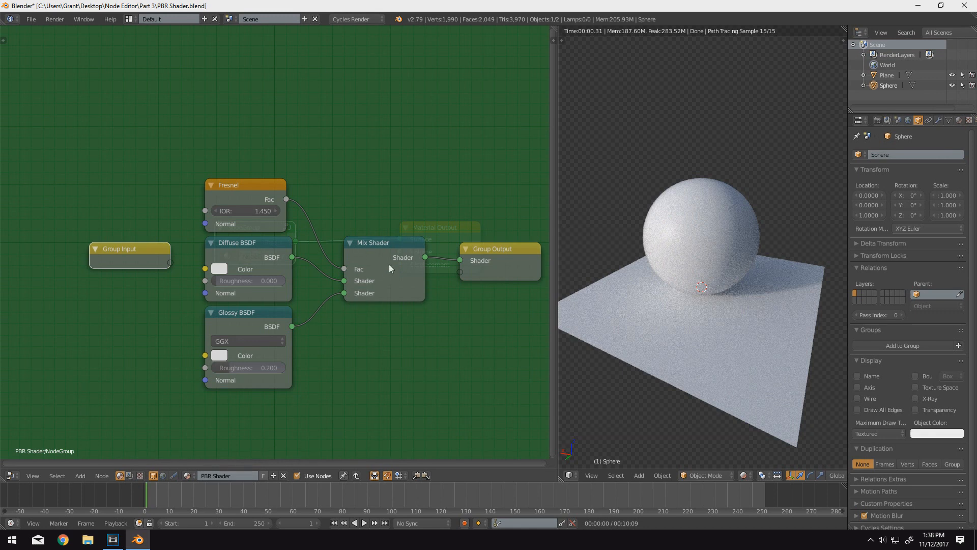
left_click_drag(148, 260, 111, 259)
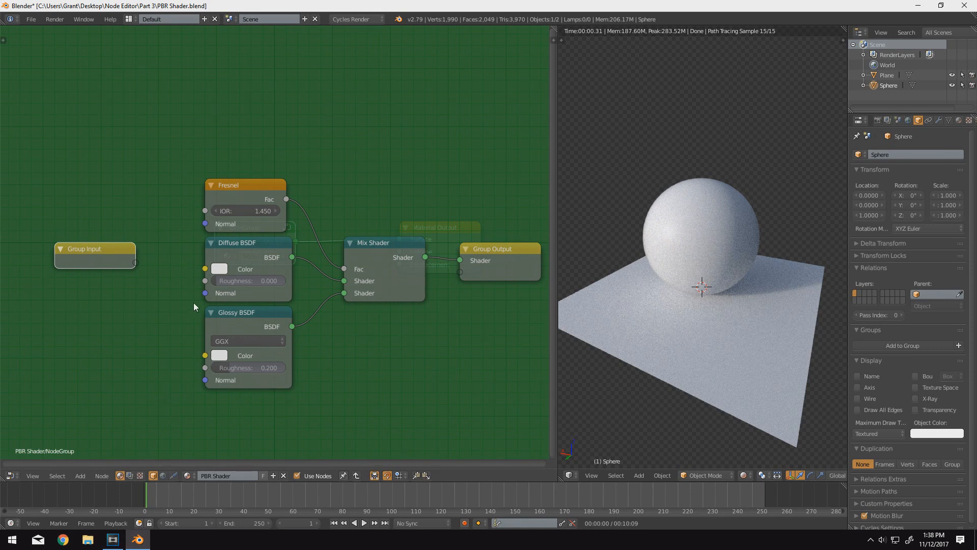
left_click(207, 295)
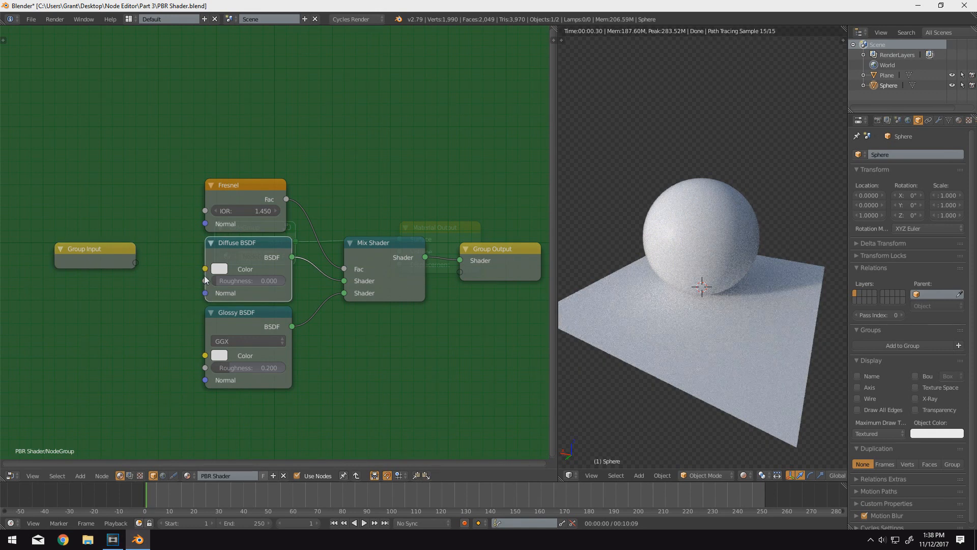
key("Tab")
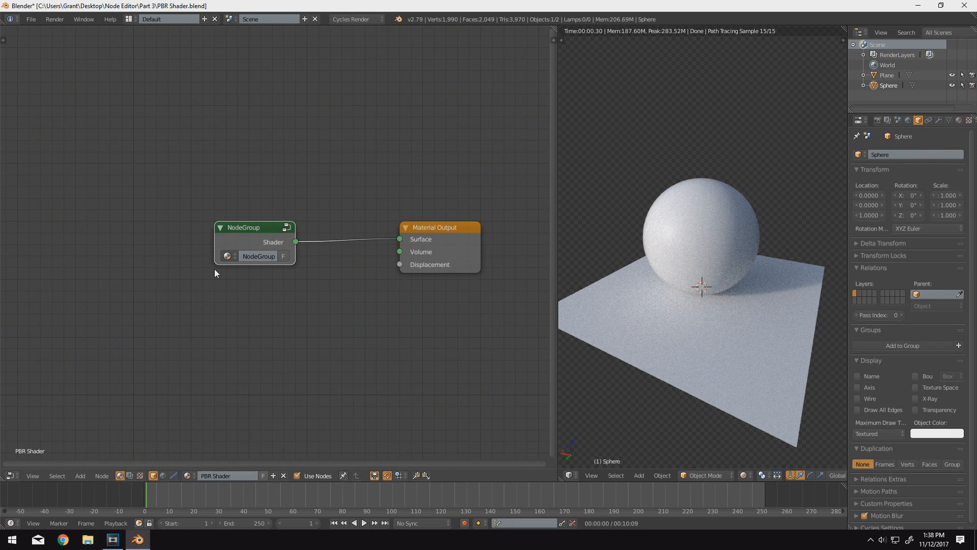
key("Tab")
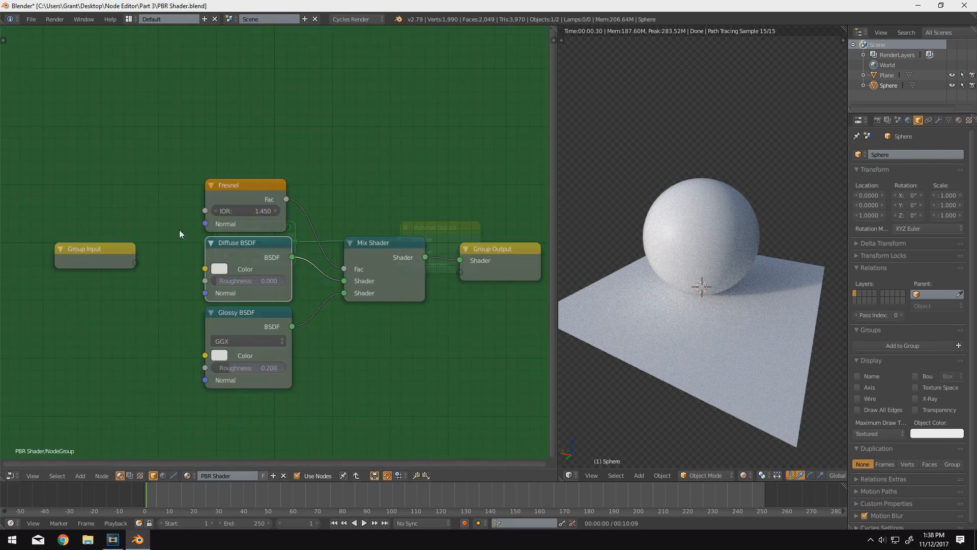
Expose the Diffuse BSDF's Color as a group input and return to the material's node tree to view it.
left_click(123, 253)
left_click_drag(134, 265, 205, 268)
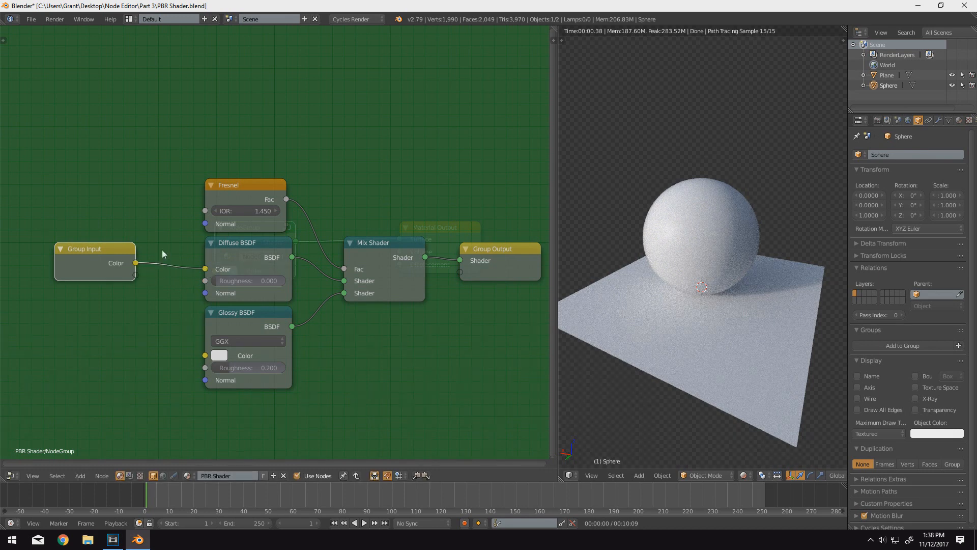
key("Tab")
left_click(233, 272)
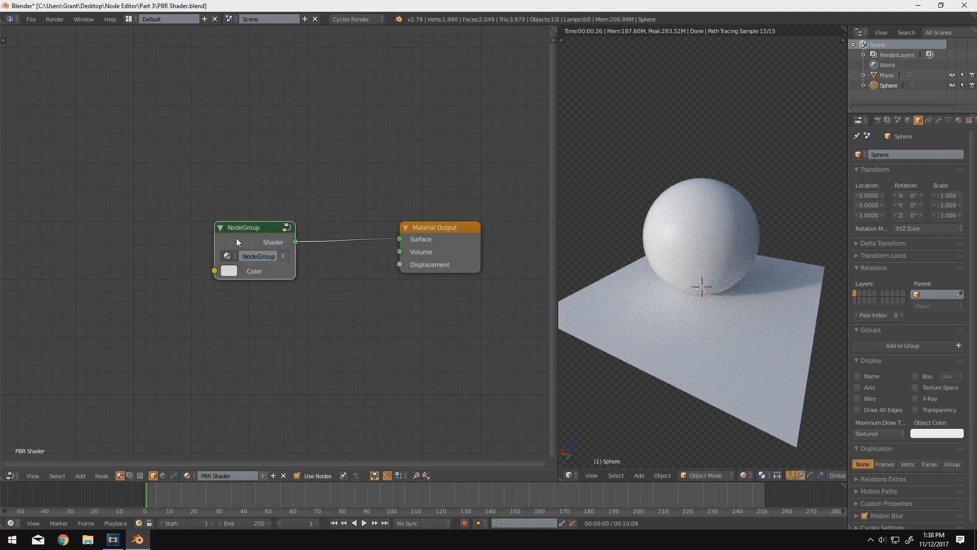
Inside the group, feed both BSDFs' Roughness, the Normal of the Fresnel and both BSDFs, and the Fresnel's IOR from the Group Input.
key("Tab")
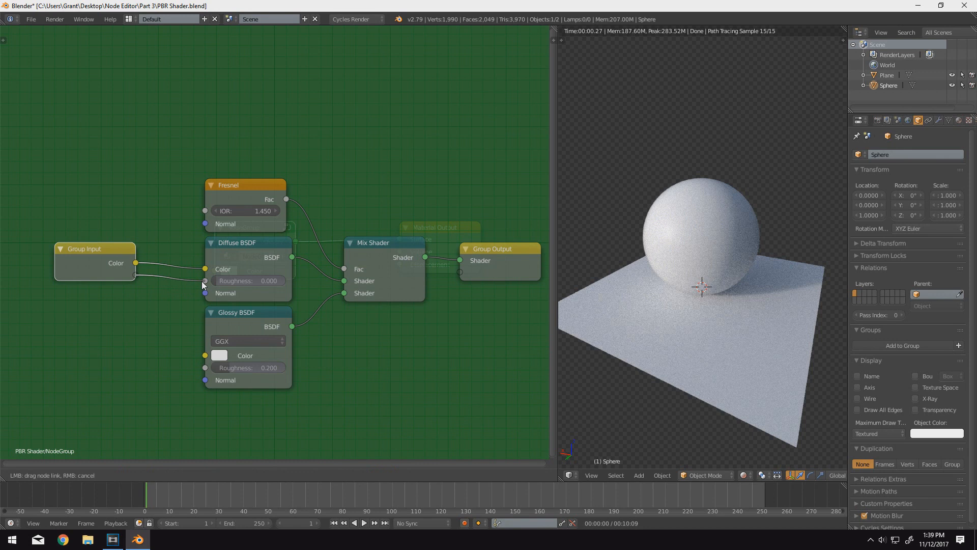
left_click_drag(202, 284, 205, 282)
left_click_drag(140, 276, 202, 374)
left_click_drag(135, 288, 205, 223)
left_click_drag(135, 287, 205, 383)
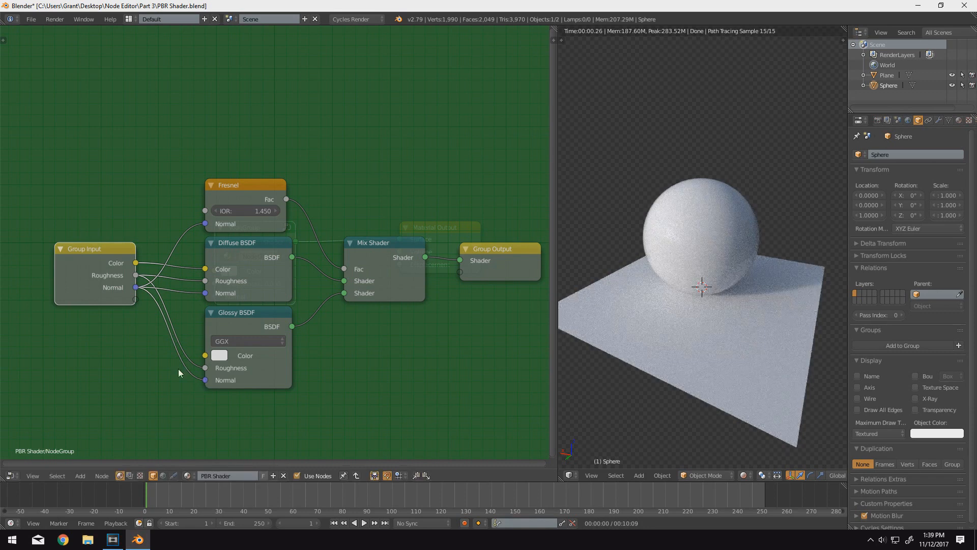
left_click_drag(134, 300, 204, 212)
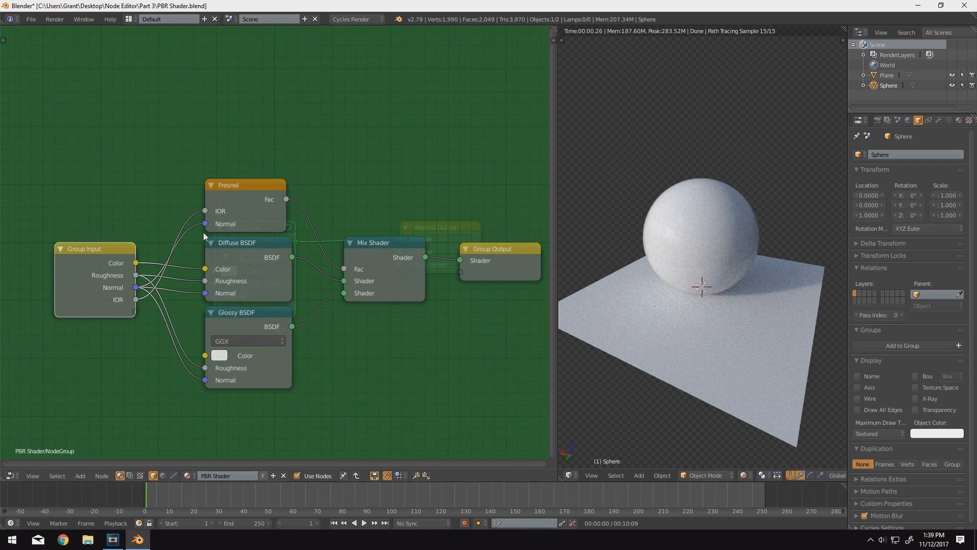
Show the node group's interface settings with more width and go through its Color, Roughness, Normal and IOR inputs.
scroll(220, 304, "down", 2)
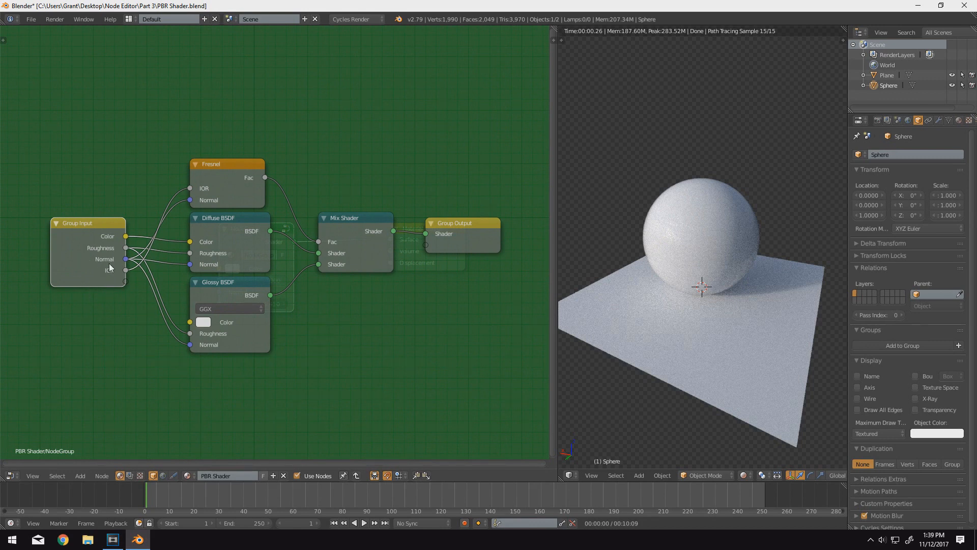
key("n")
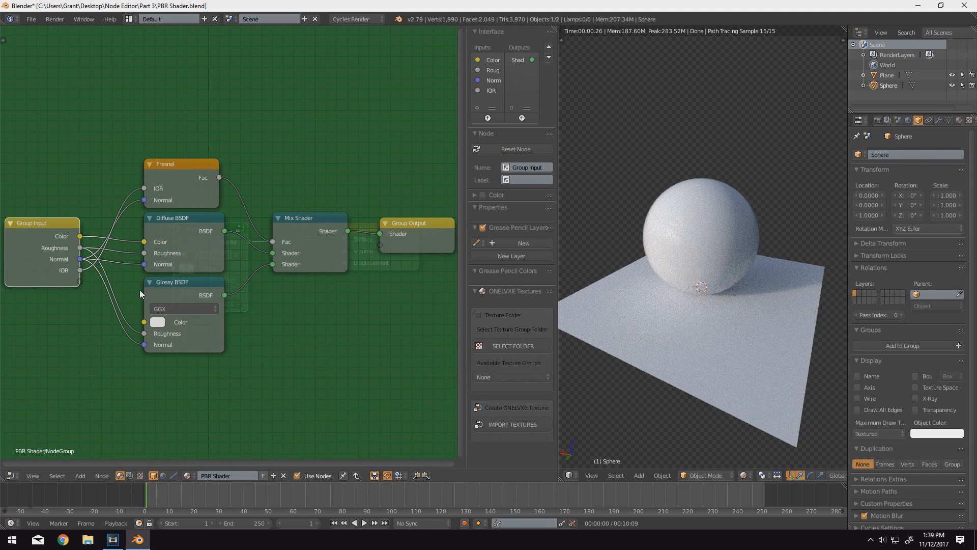
left_click_drag(467, 150, 420, 150)
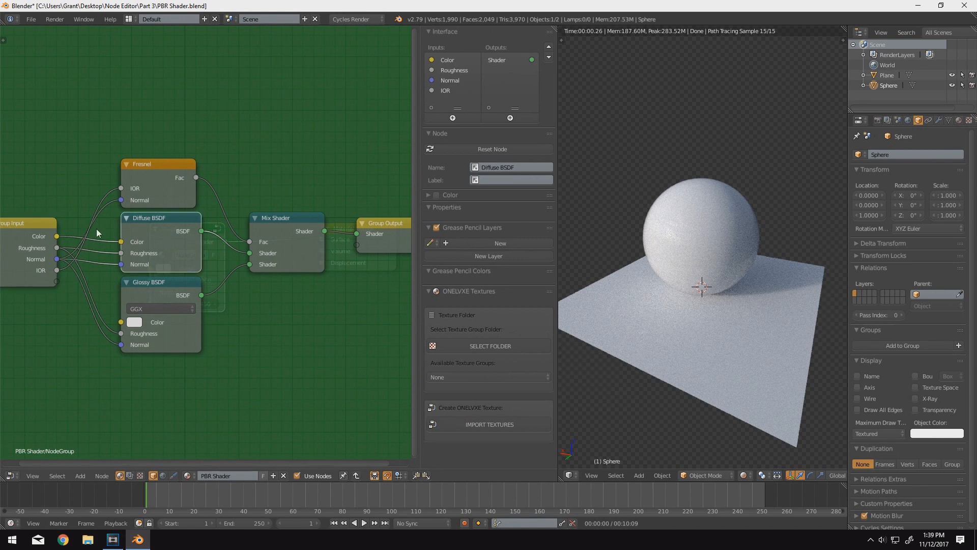
left_click(445, 60)
left_click(447, 69)
left_click(448, 81)
left_click(447, 90)
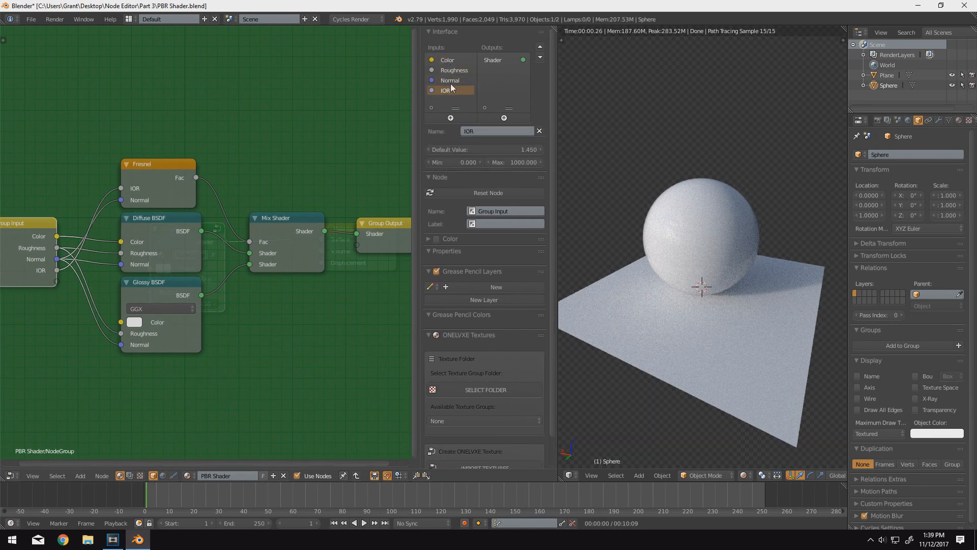
left_click(450, 80)
left_click(450, 72)
left_click(450, 61)
Reorder the group's inputs so that IOR sits between Roughness and Normal.
left_click(448, 91)
left_click(540, 48)
left_click(539, 49)
left_click(539, 48)
left_click(542, 57)
left_click(541, 58)
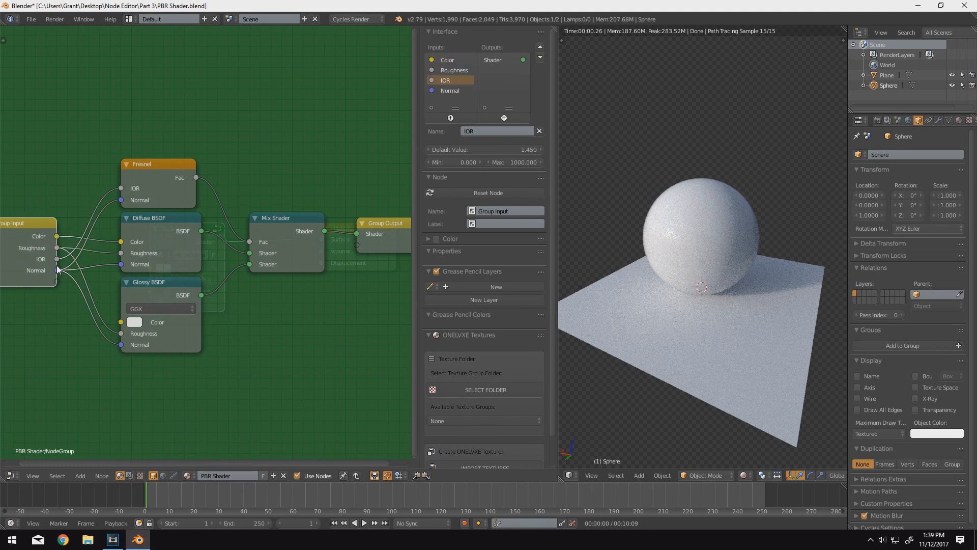
Leave the group, hide the node properties and rename the node group Dielectric.
scroll(73, 291, "down", 2)
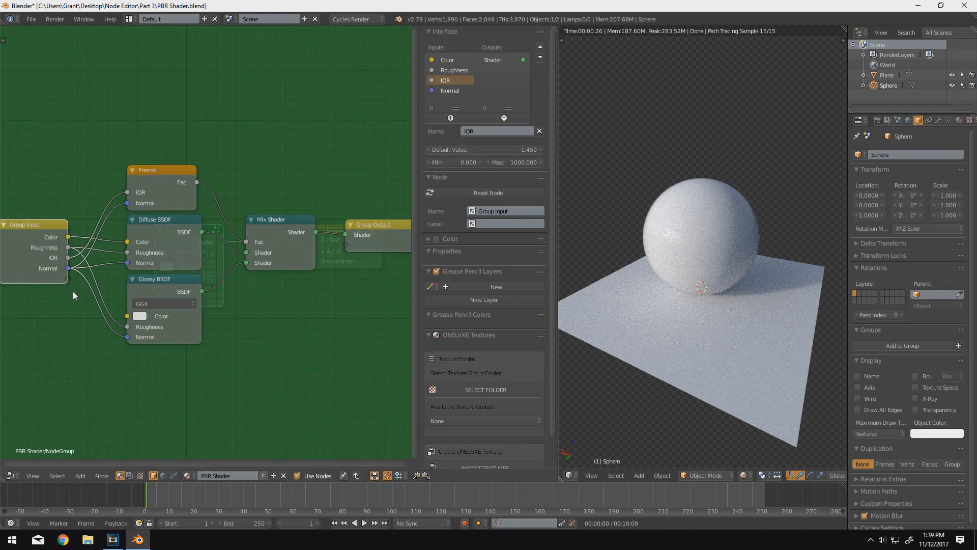
key("Tab")
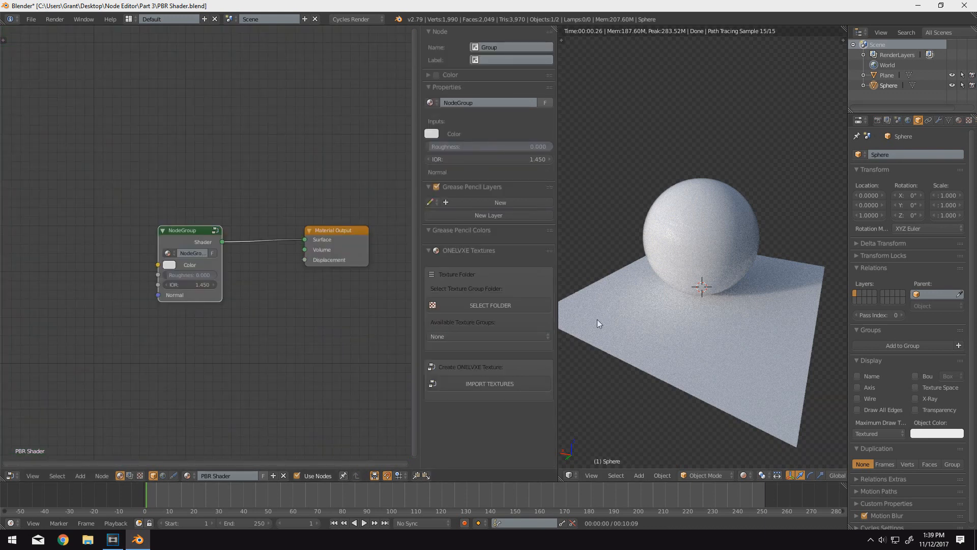
key("n")
scroll(391, 316, "up", 3)
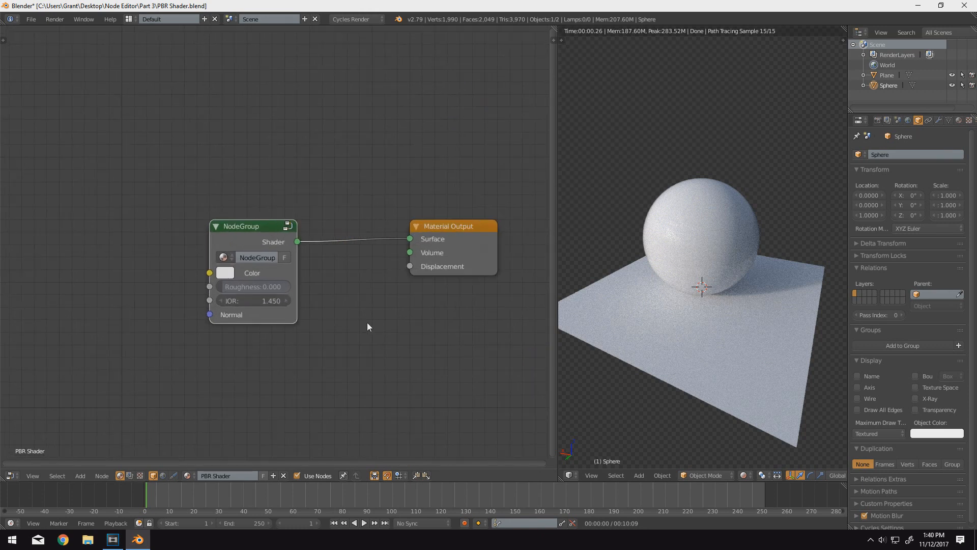
scroll(265, 275, "up", 1)
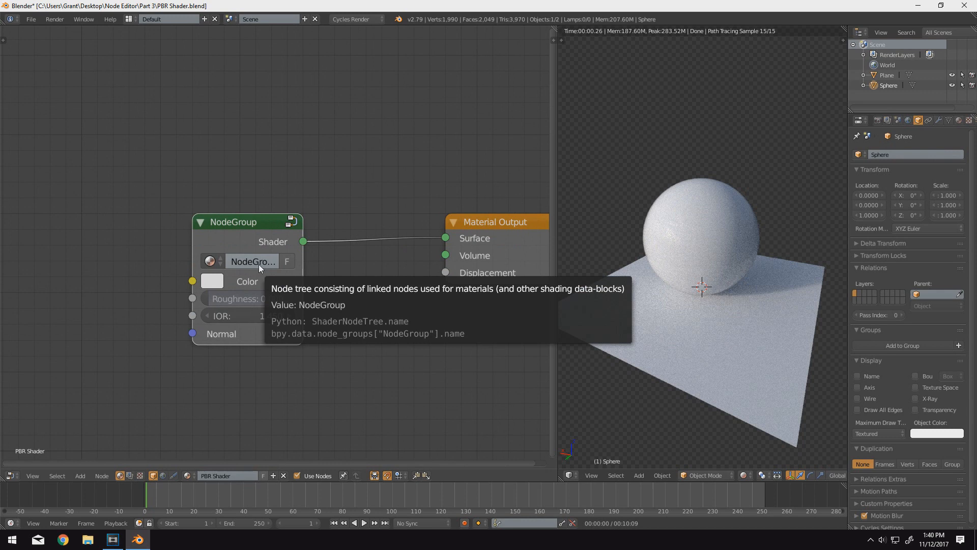
double_click(257, 263)
type("Dielec")
key("Return")
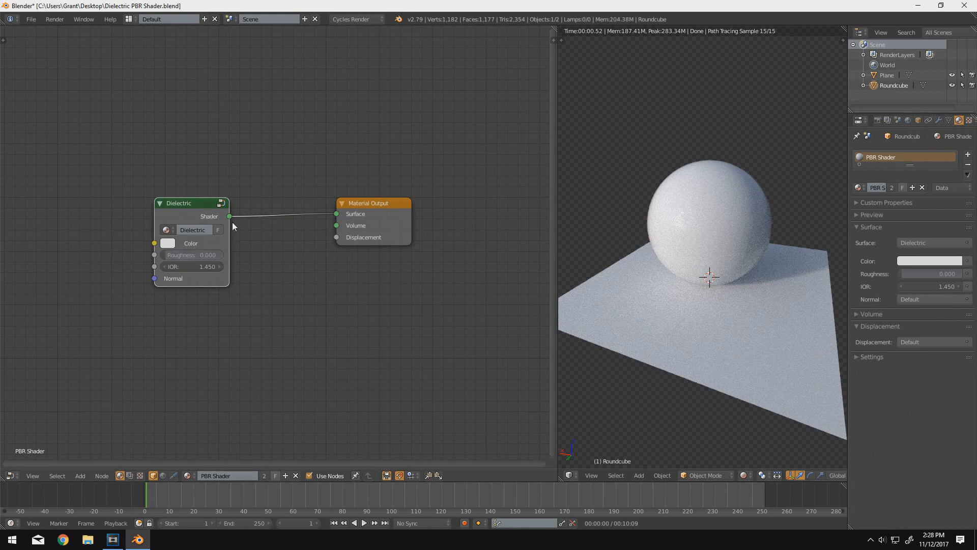
Switch to Chrome, go to cgbookcase.com and open its Textures page.
left_click(64, 541)
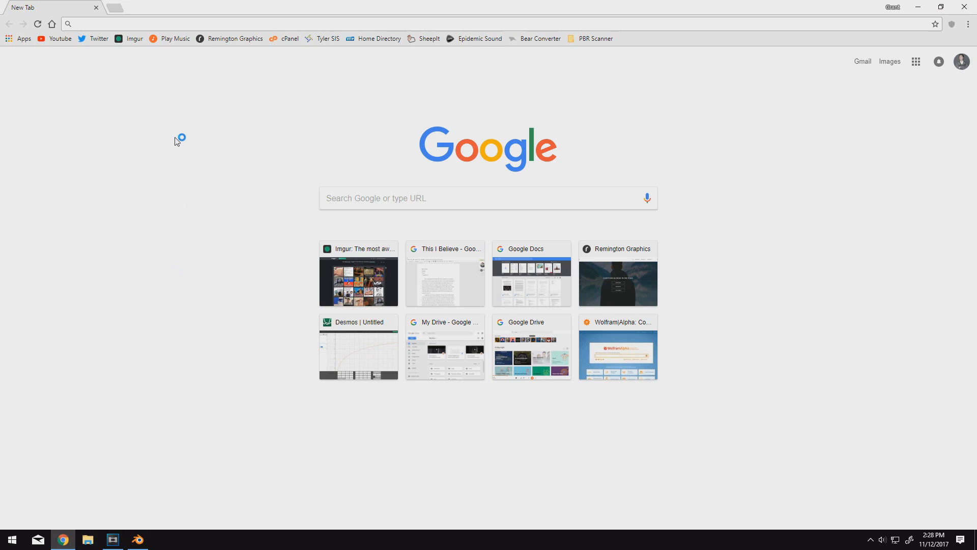
type("cgbookcase.c")
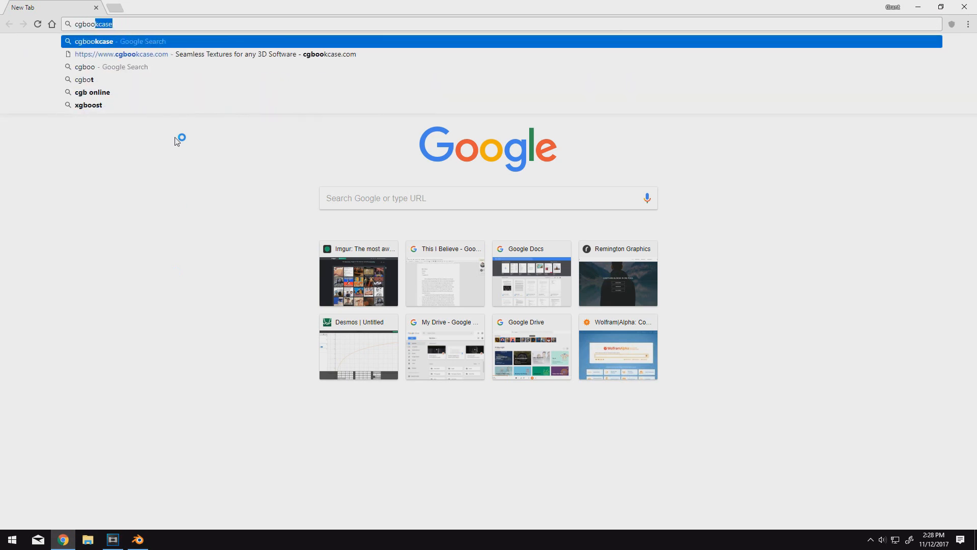
key("Return")
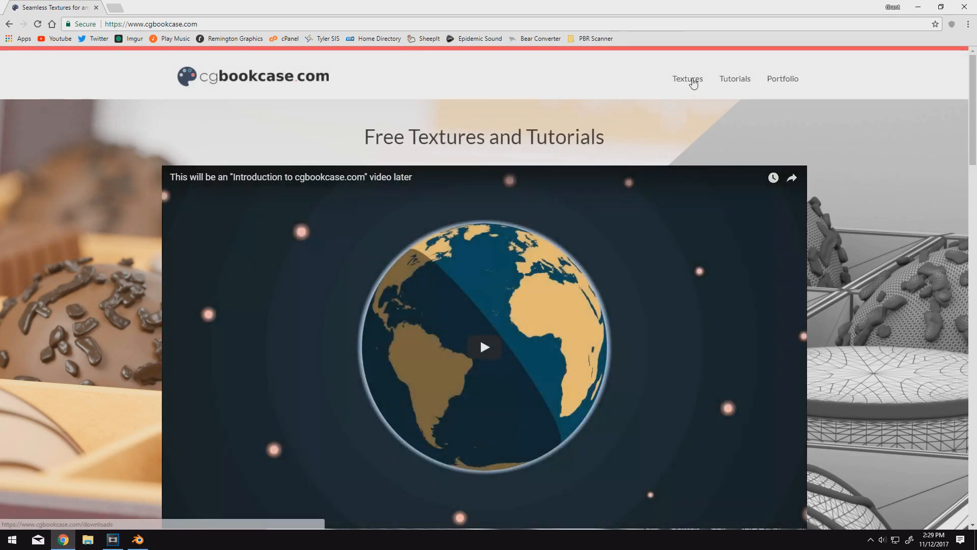
left_click(692, 80)
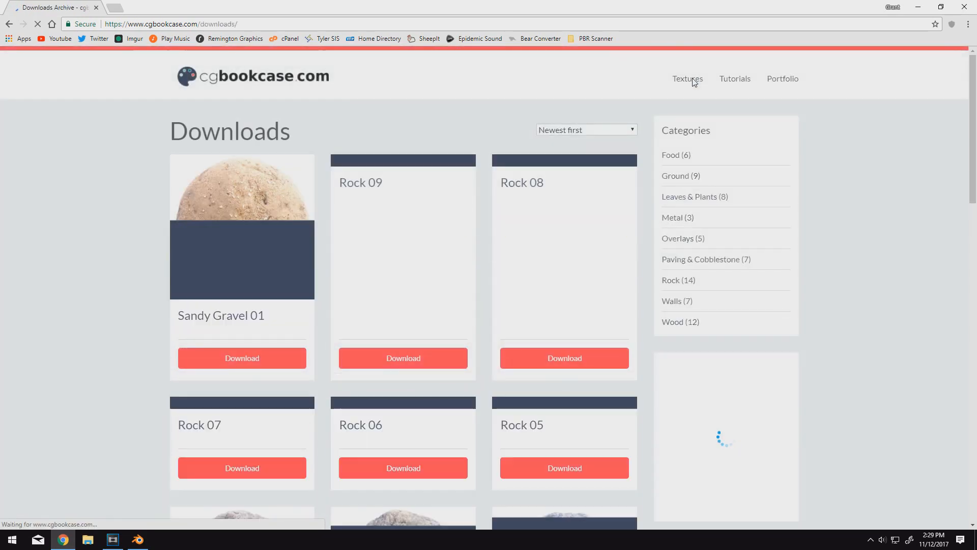
Look through the available texture downloads and open the Rock 02 texture's page.
scroll(421, 255, "down", 3)
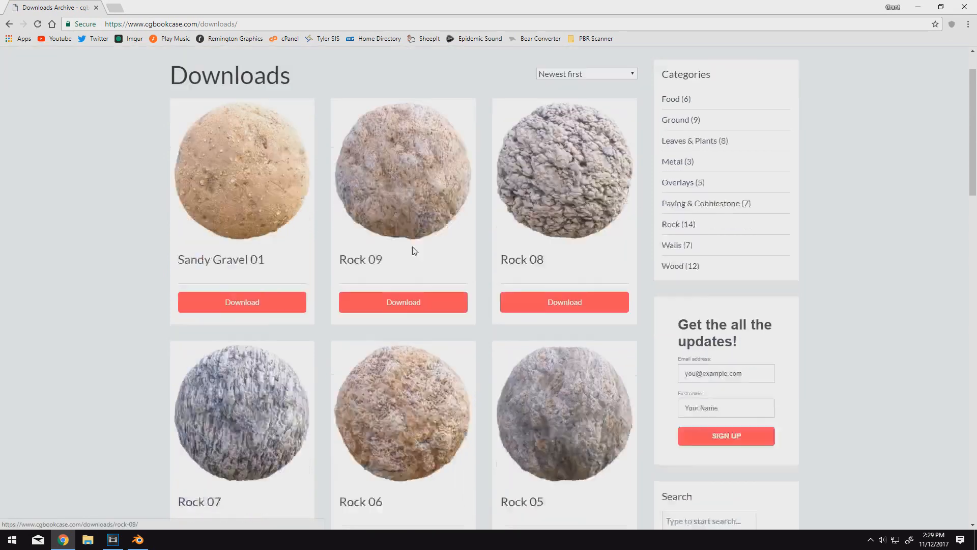
scroll(234, 271, "down", 8)
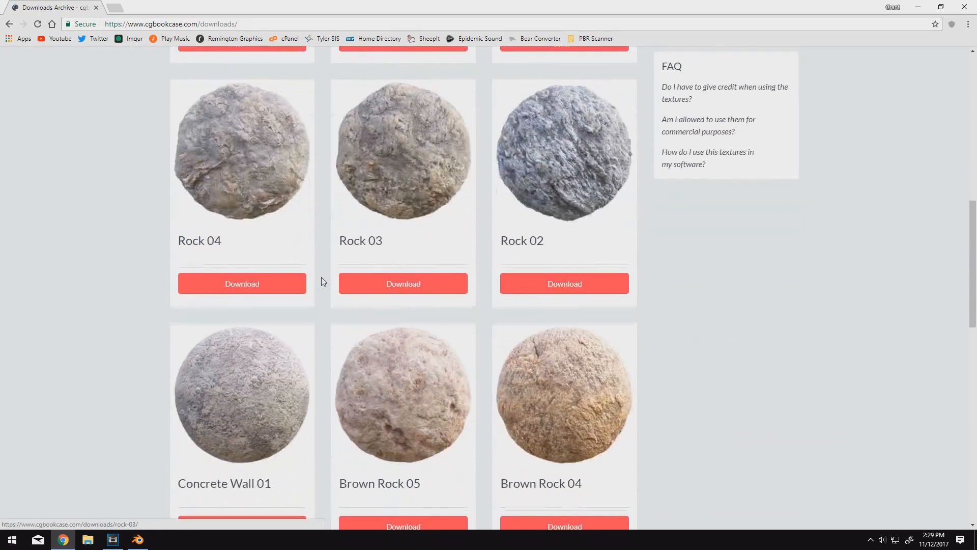
scroll(530, 274, "down", 5)
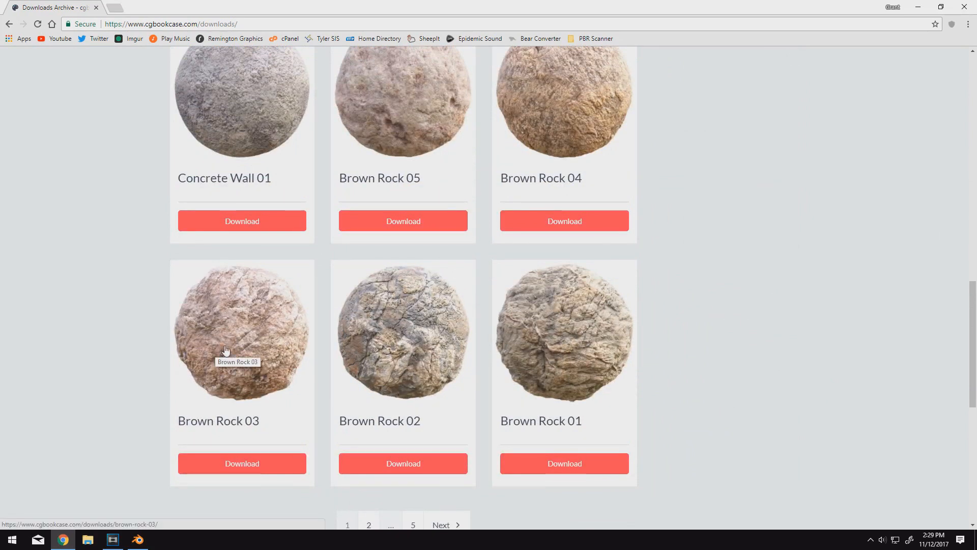
scroll(314, 342, "down", 5)
scroll(558, 376, "up", 15)
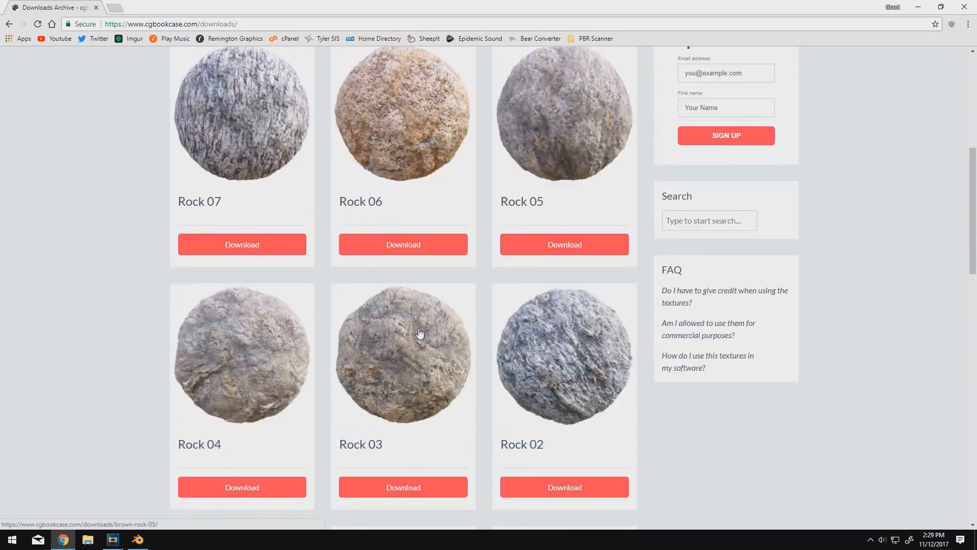
left_click(576, 359)
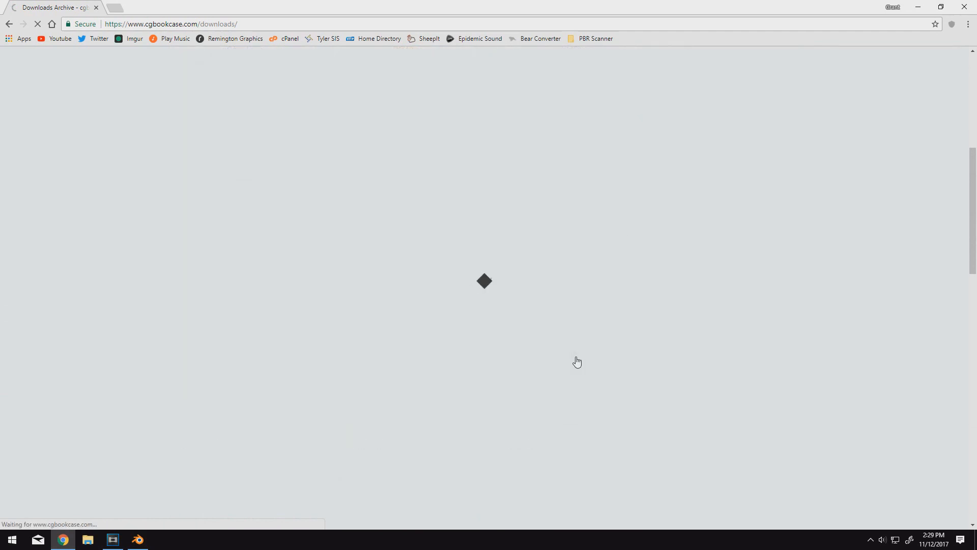
Examine the list of maps that the Rock 02 texture contains.
scroll(544, 273, "down", 3)
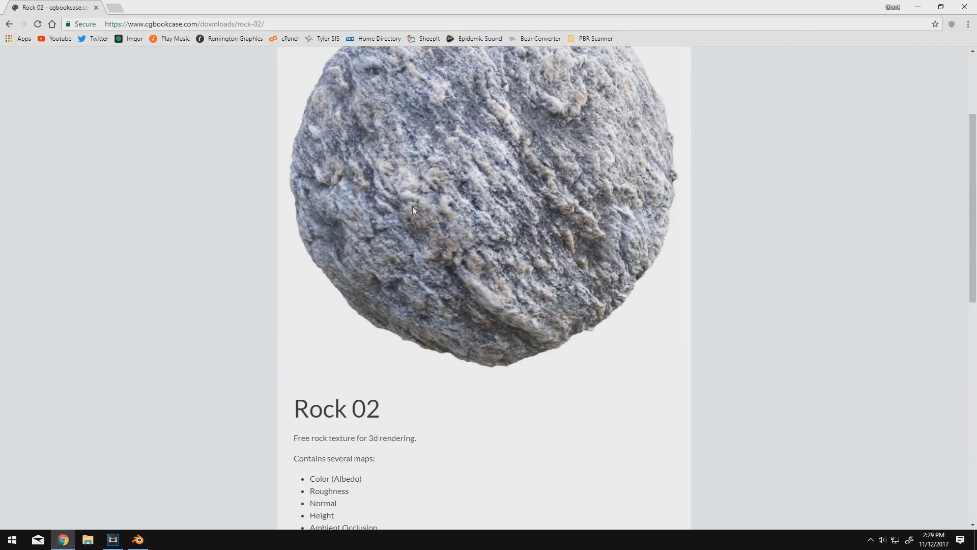
scroll(490, 320, "down", 3)
left_click_drag(312, 275, 374, 280)
left_click_drag(311, 291, 288, 354)
left_click(331, 345)
left_click(285, 354)
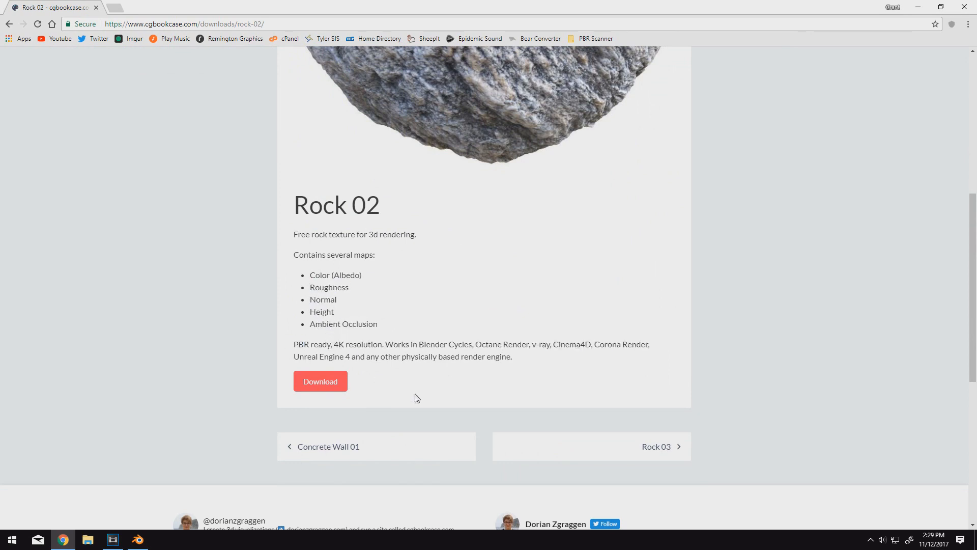
Download Rock 02 through the direct download, without giving an e-mail address, and dismiss the download dialog.
left_click(329, 385)
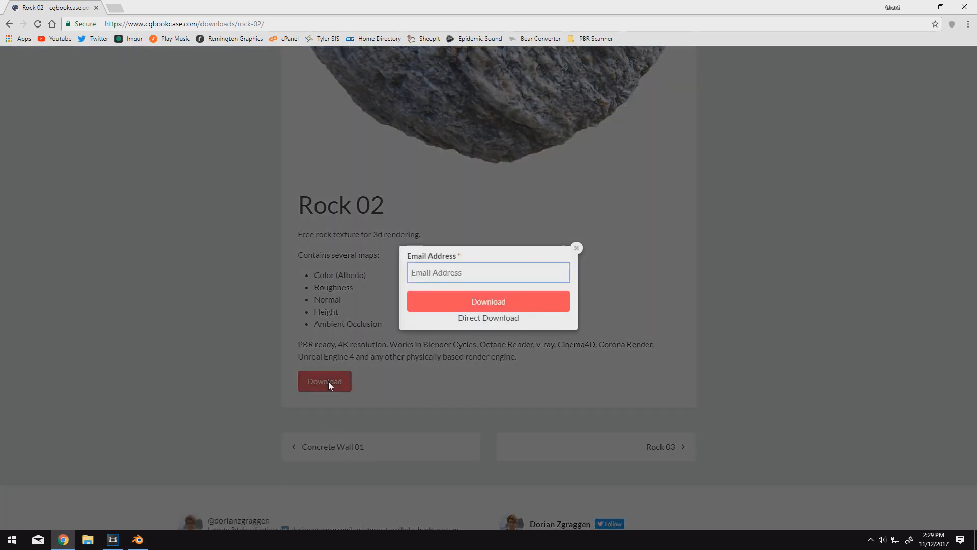
left_click(467, 321)
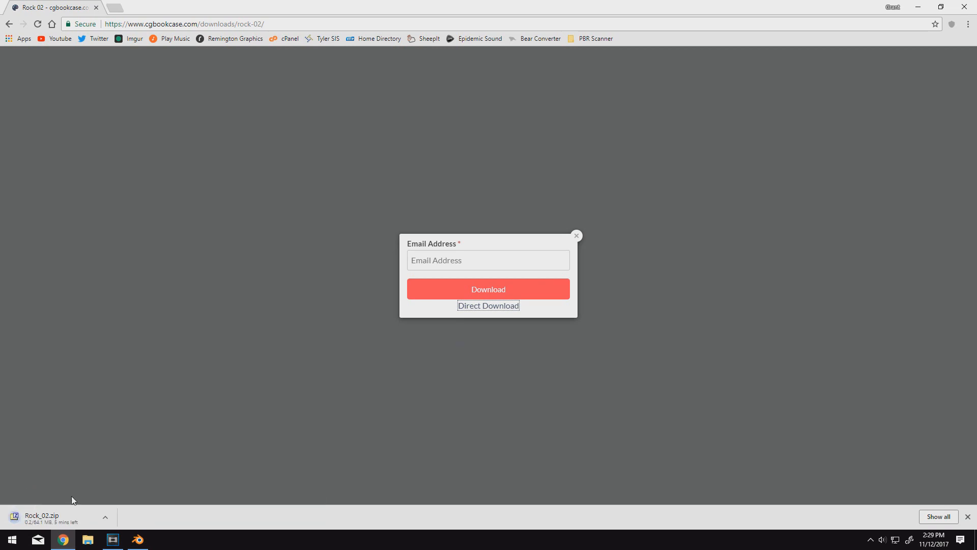
left_click(222, 461)
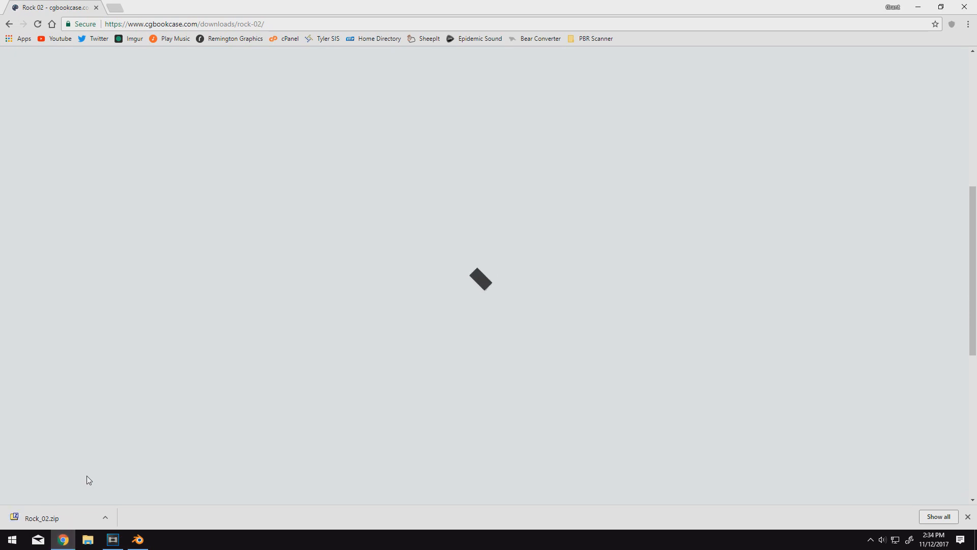
Open the downloaded Rock_02.zip and go through its AO, Base Color, Height, Normal and Roughness images.
left_click(59, 516)
left_click(229, 218)
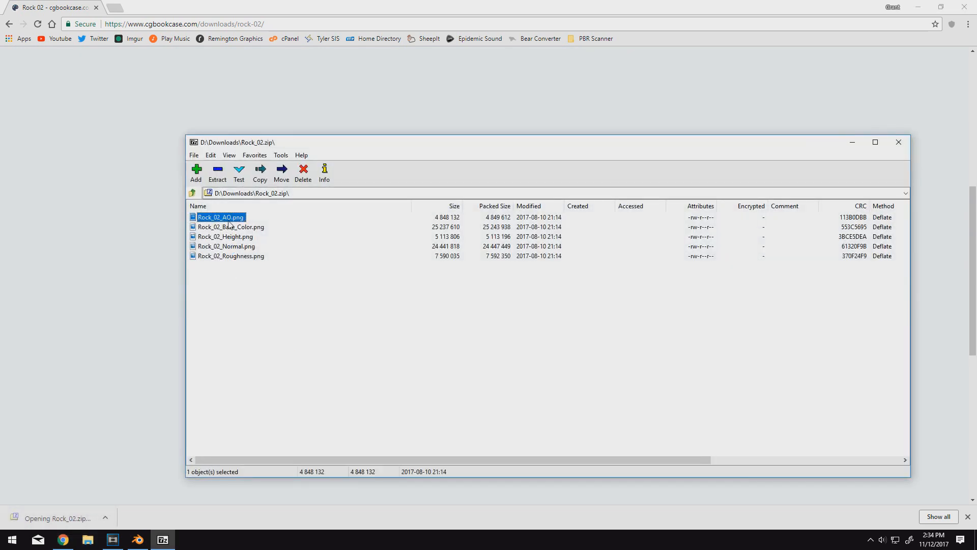
left_click(230, 227)
left_click(230, 238)
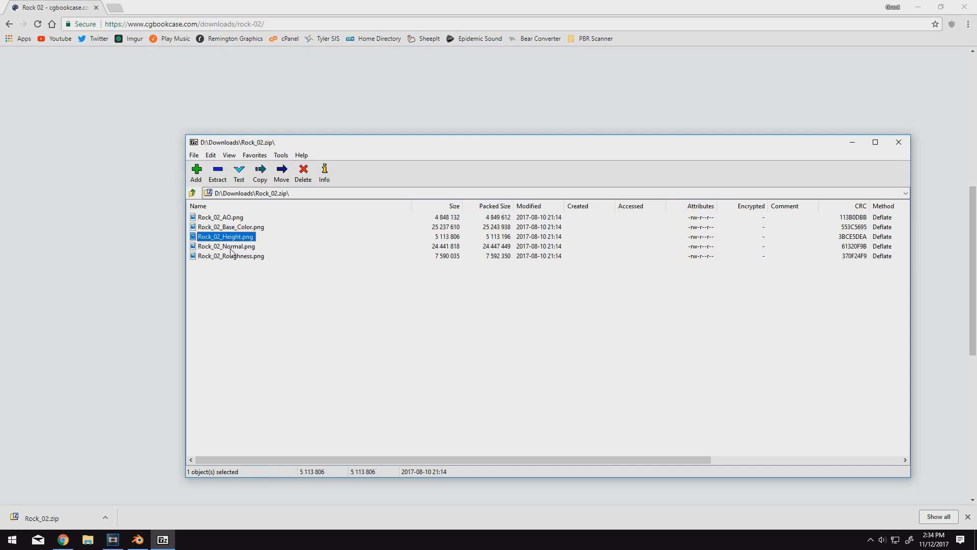
left_click(231, 247)
left_click(232, 256)
Close the browser and extract the Rock 02 Base Color, Normal and Roughness images from the archive onto the desktop.
middle_click(58, 2)
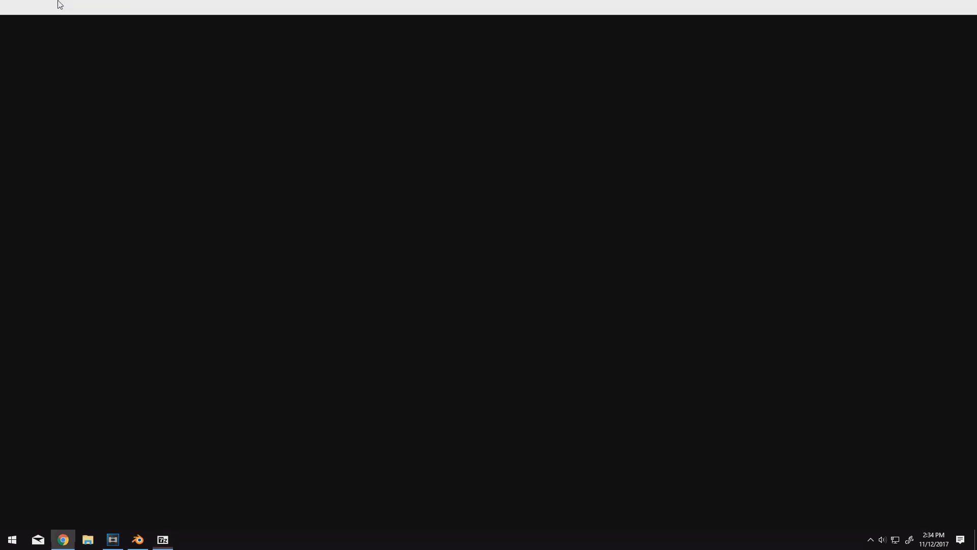
left_click(918, 5)
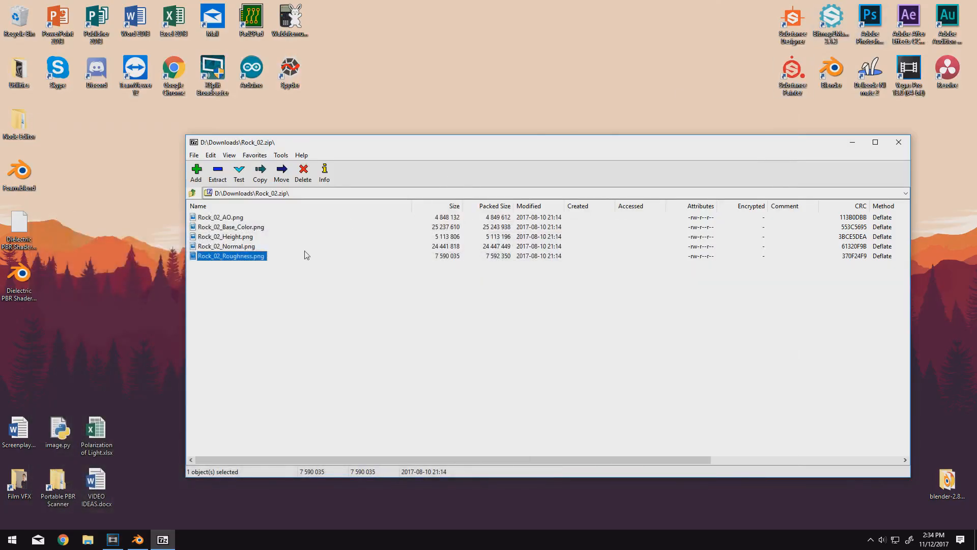
left_click(222, 248, "ctrl")
left_click(230, 227, "ctrl")
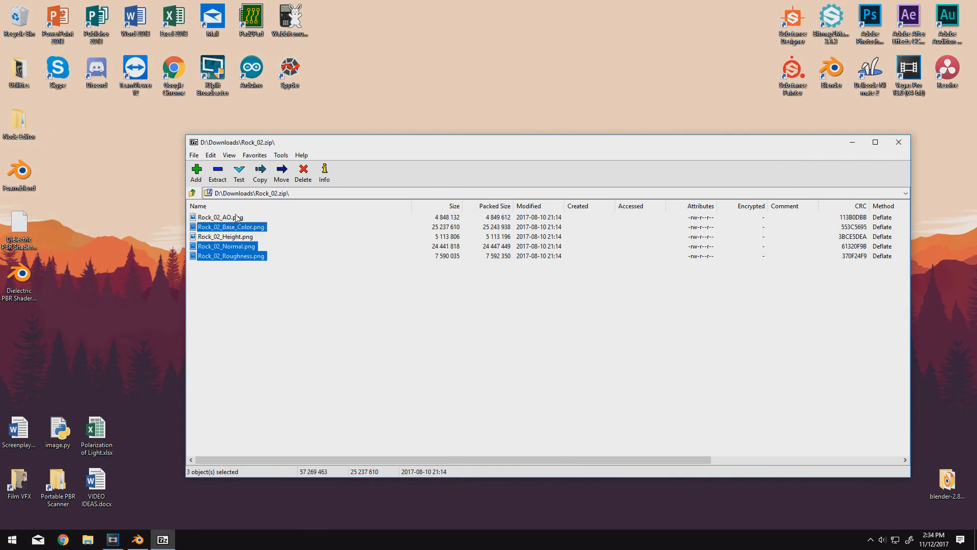
left_click_drag(236, 257, 130, 277)
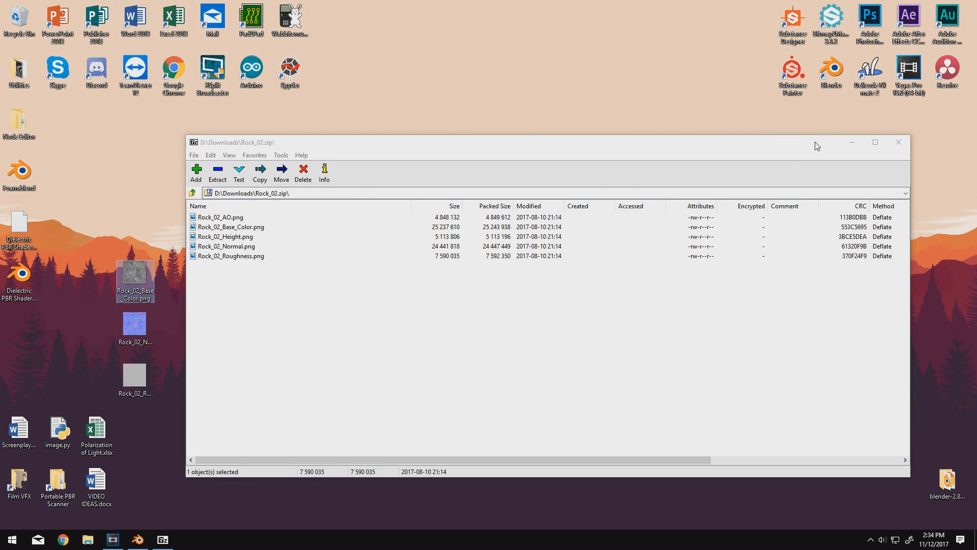
Close the archive and move the three Rock 02 images together to the free area near the middle of the desktop.
left_click(901, 144)
left_click_drag(248, 262, 137, 381)
left_click_drag(137, 383, 368, 331)
left_click(408, 334)
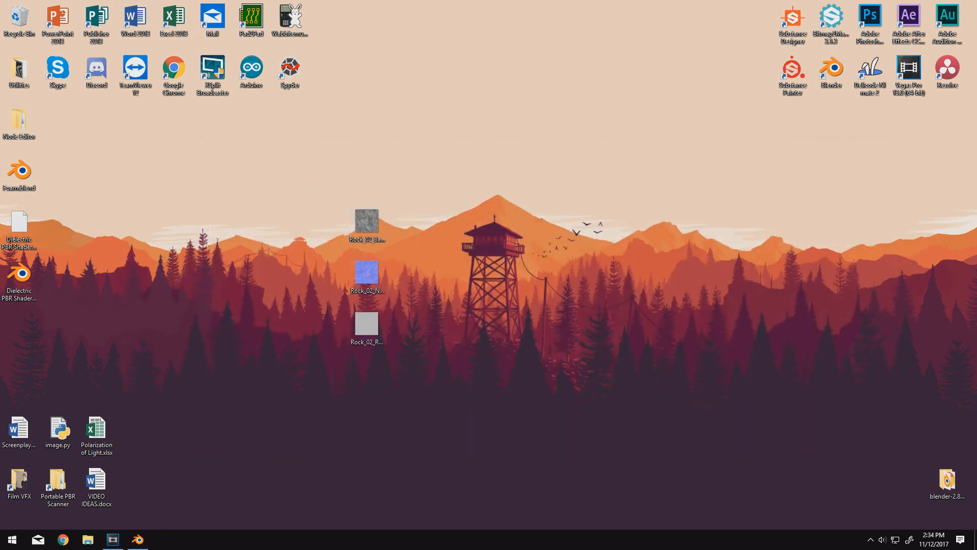
View the Rock 02 base color, normal and roughness images one after another, and close the viewer.
double_click(367, 221)
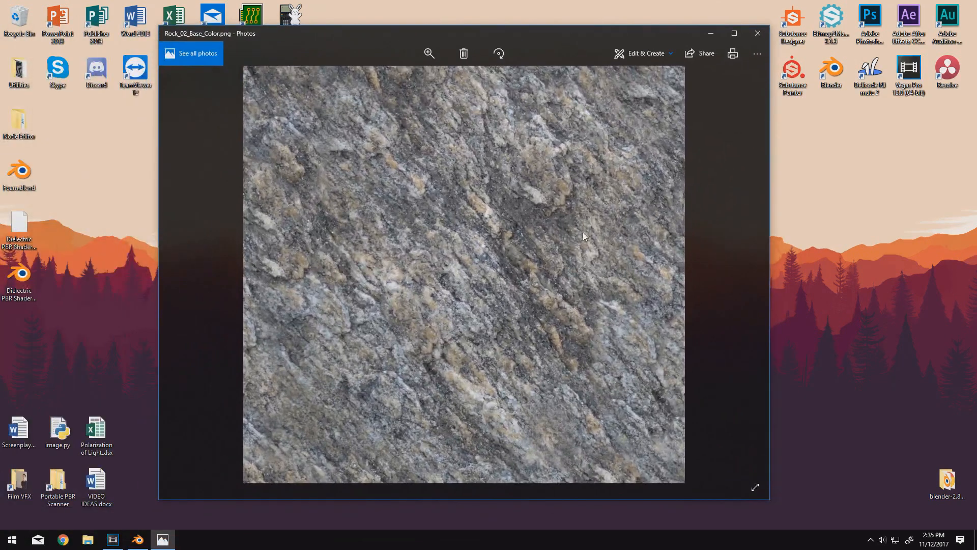
key("Right")
key("Right")
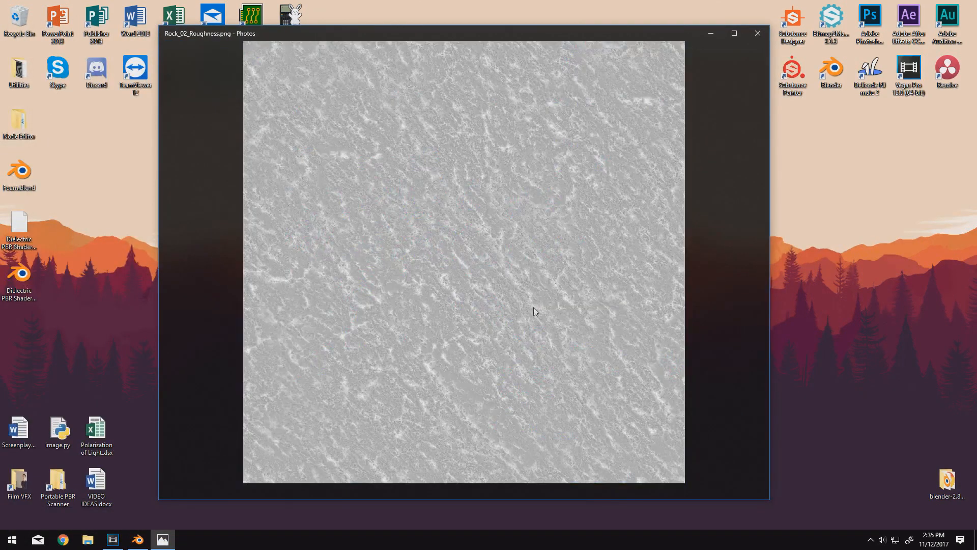
left_click(759, 33)
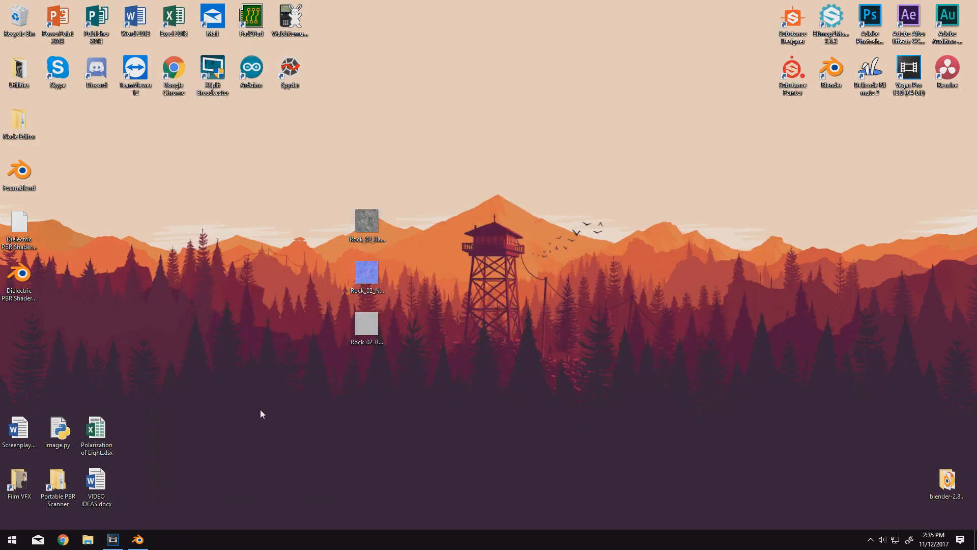
Switch back to Blender and place a new Image Texture node to the left of the Dielectric group.
left_click(138, 540)
middle_click_drag(270, 360, 329, 365)
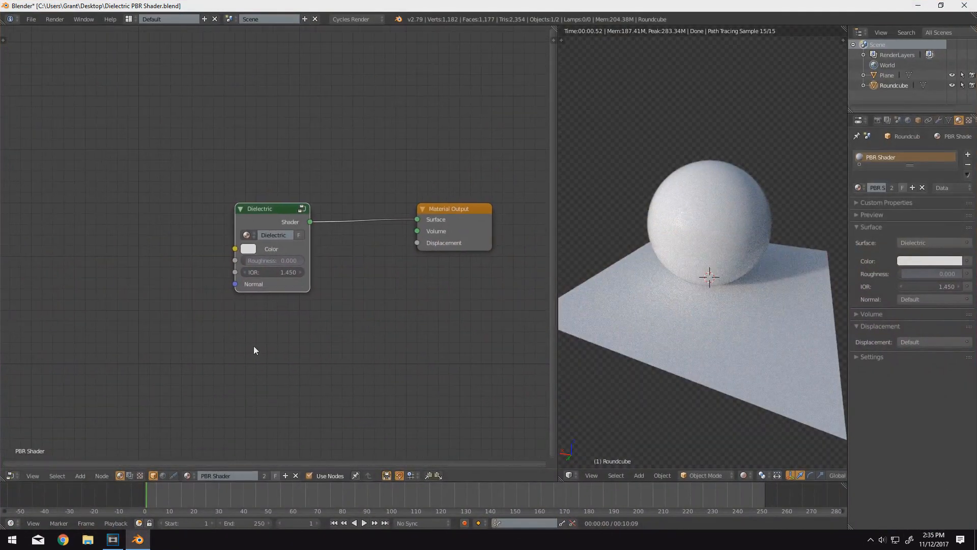
key("shift+a")
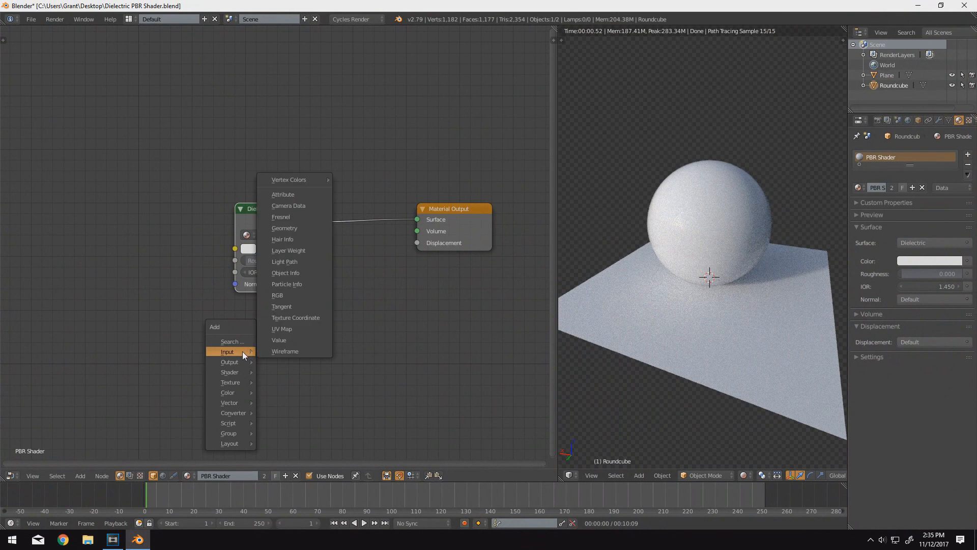
mouse_move(237, 380)
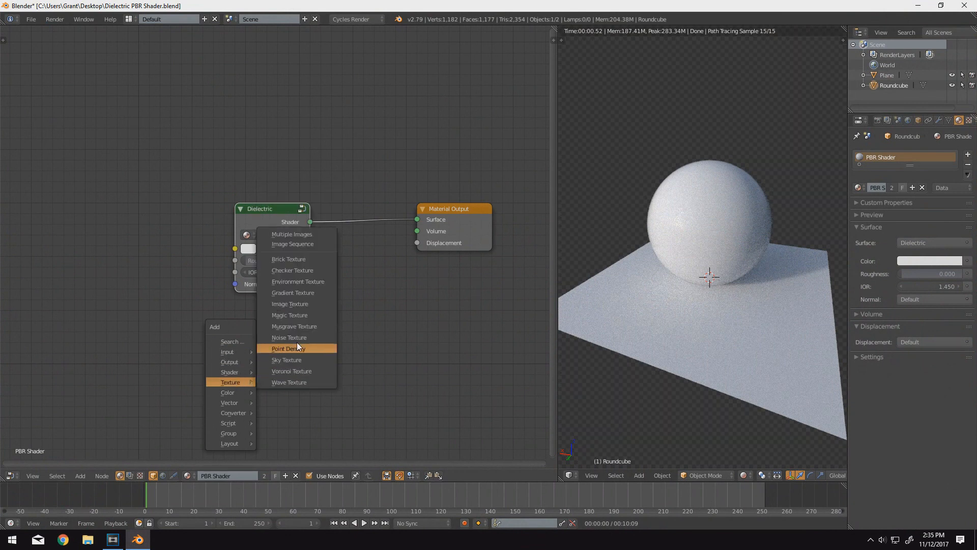
left_click(293, 303)
left_click(102, 215)
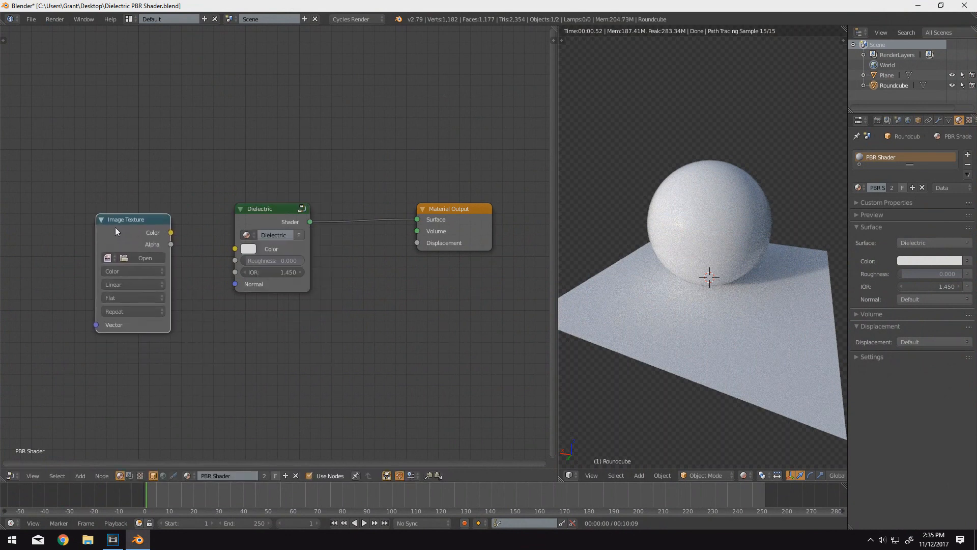
Load Rock_02_Base_Color.png into the Image Texture node and connect its Color output to the Dielectric group's Color input.
left_click(143, 259)
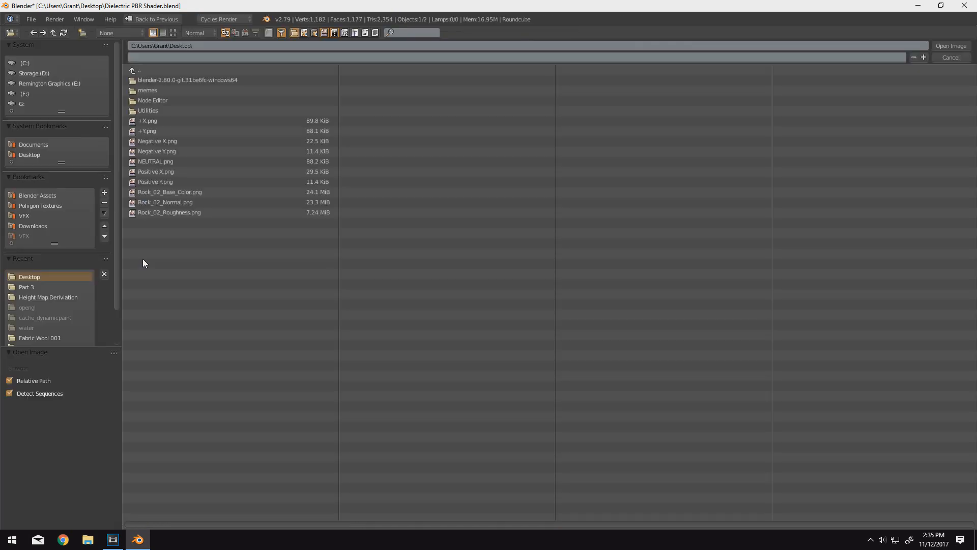
double_click(169, 192)
scroll(264, 282, "up", 2)
left_click_drag(225, 261, 299, 279)
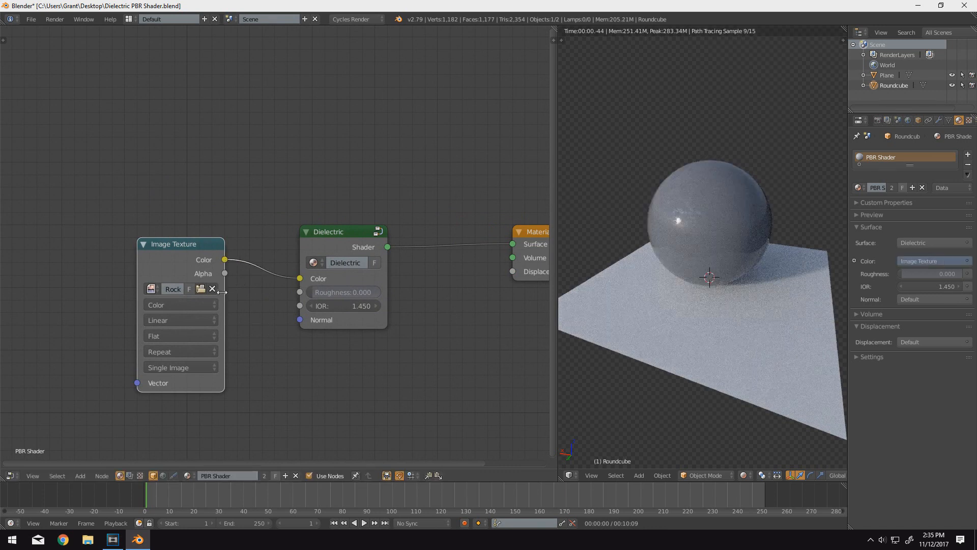
Set the base color texture's projection to Box and collapse its node.
left_click(172, 340)
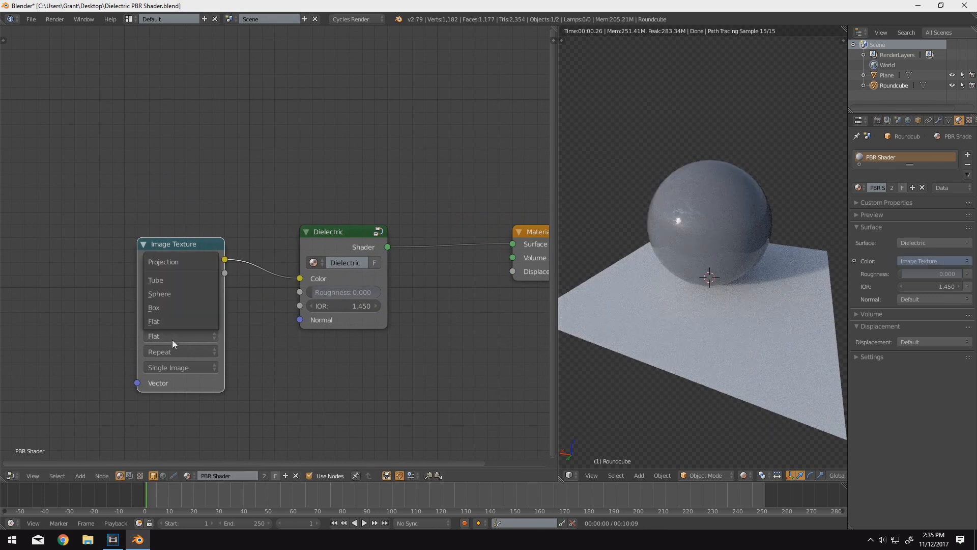
left_click(164, 307)
left_click(145, 246)
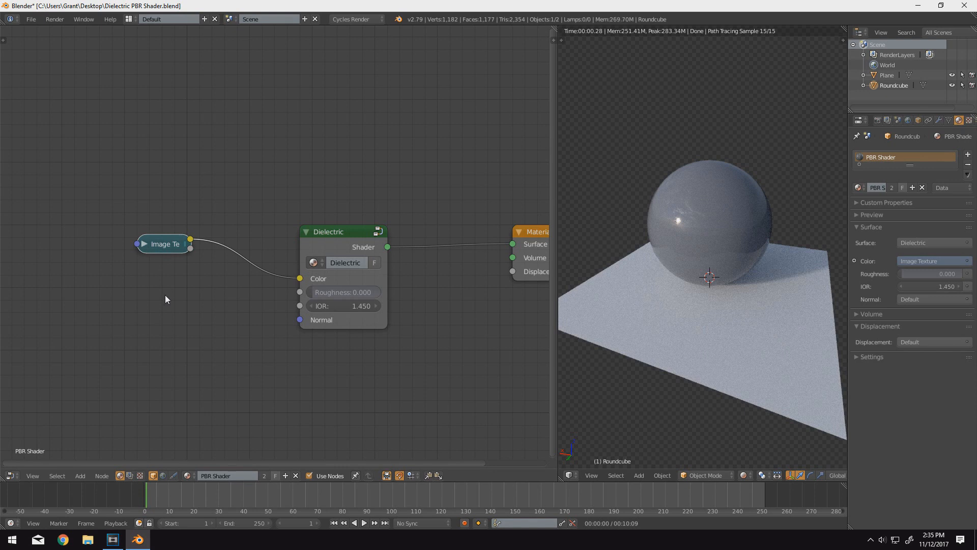
Add another Image Texture node below the base color texture and load Rock_02_Roughness.png into it.
key("shift+a")
mouse_move(165, 296)
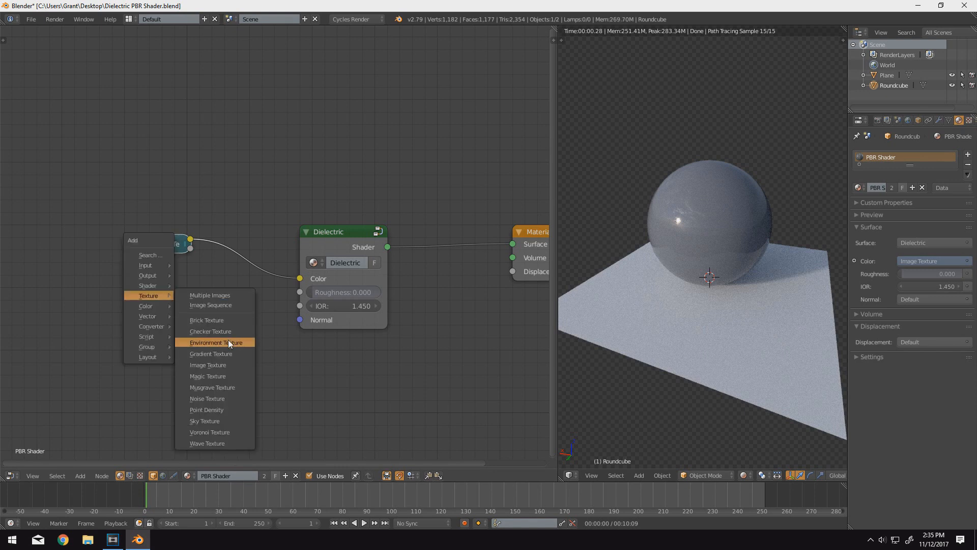
left_click(213, 365)
left_click(114, 267)
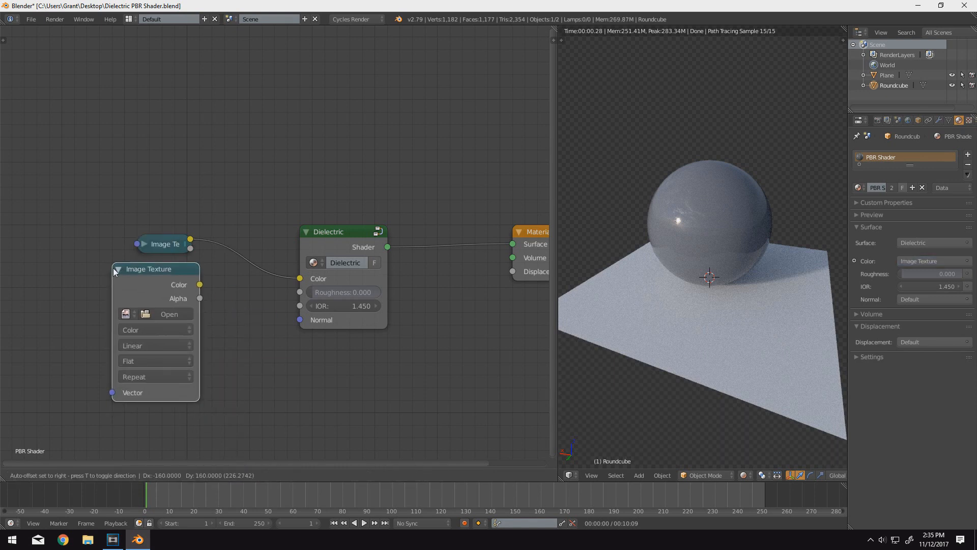
left_click(169, 314)
left_click(186, 214)
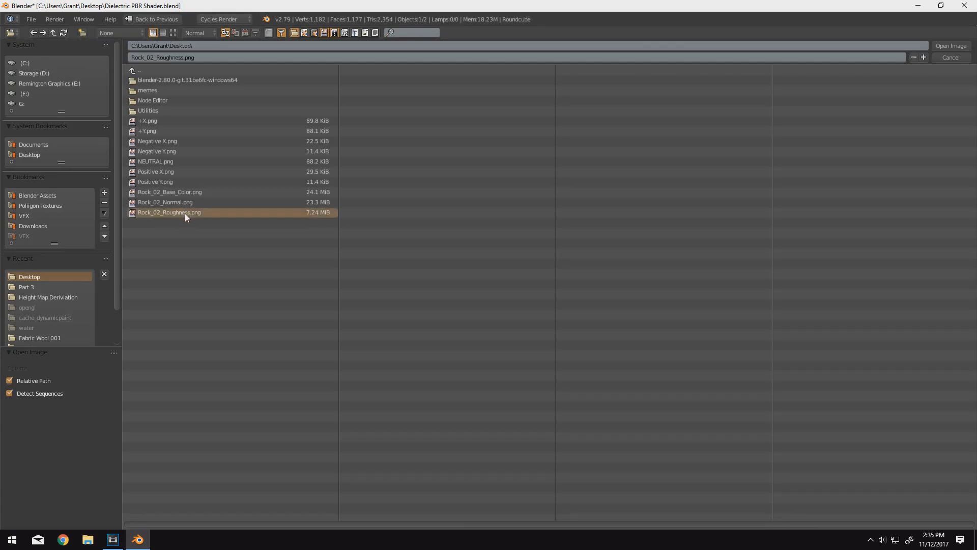
double_click(184, 213)
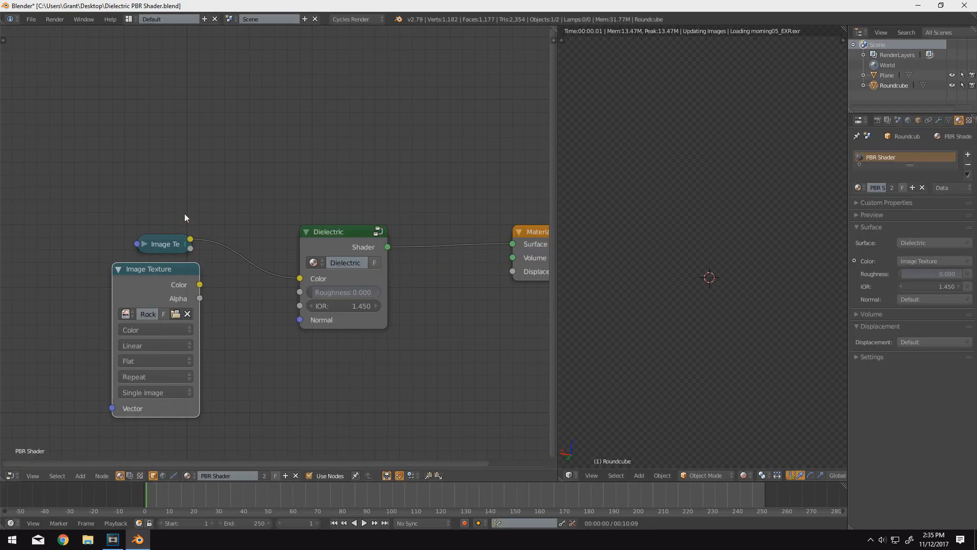
Set the roughness texture to Box projection and Non-Color Data, connect its Color to the Dielectric group's Roughness, and collapse it below the base color node.
left_click(139, 360)
left_click(139, 333)
left_click(140, 331)
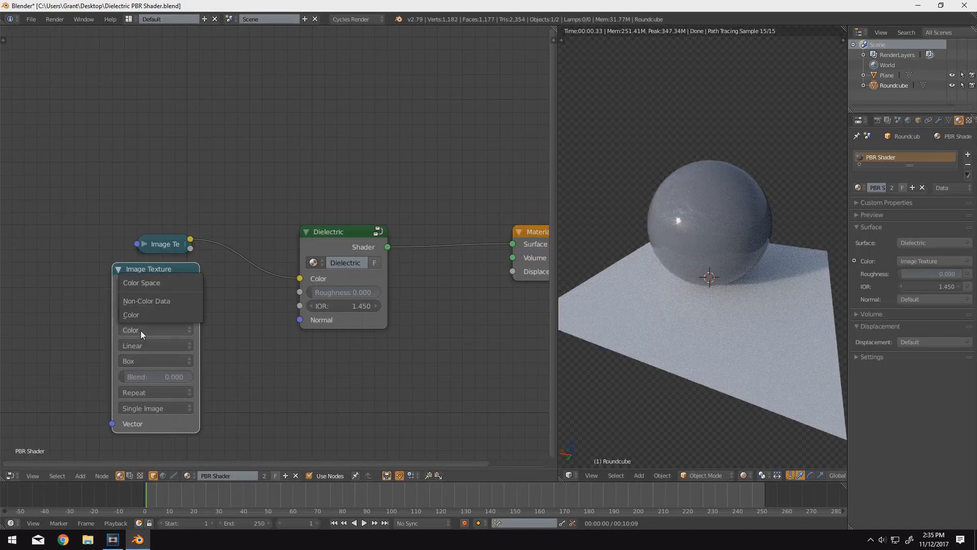
left_click(146, 301)
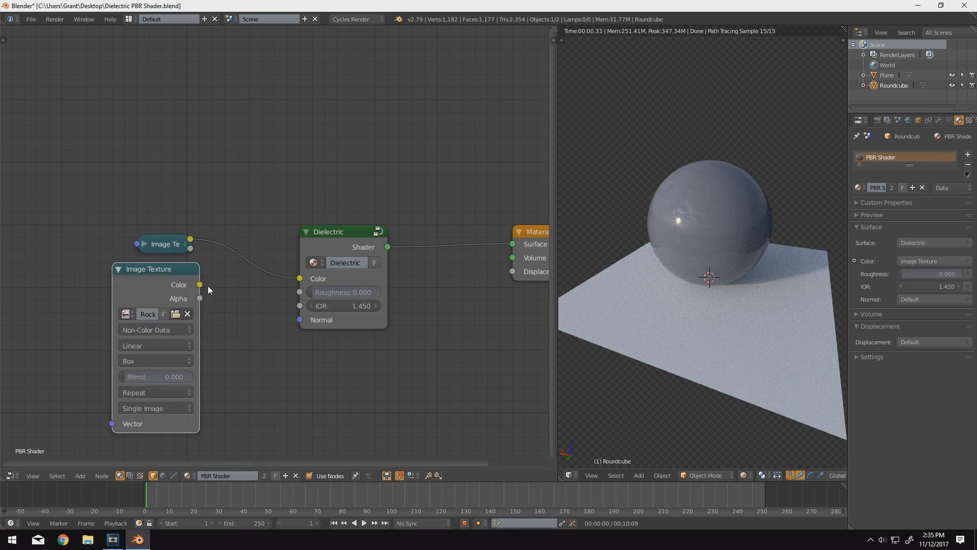
left_click_drag(203, 286, 298, 291)
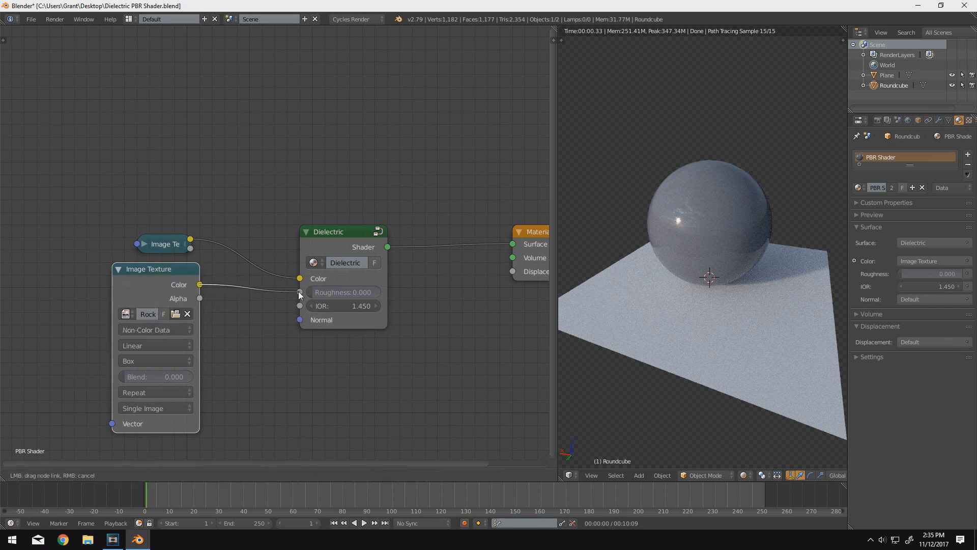
left_click(119, 269)
left_click_drag(127, 269, 156, 271)
Add a third Image Texture node below the other two and load Rock_02_Normal.png into it.
key("shift+a")
mouse_move(156, 270)
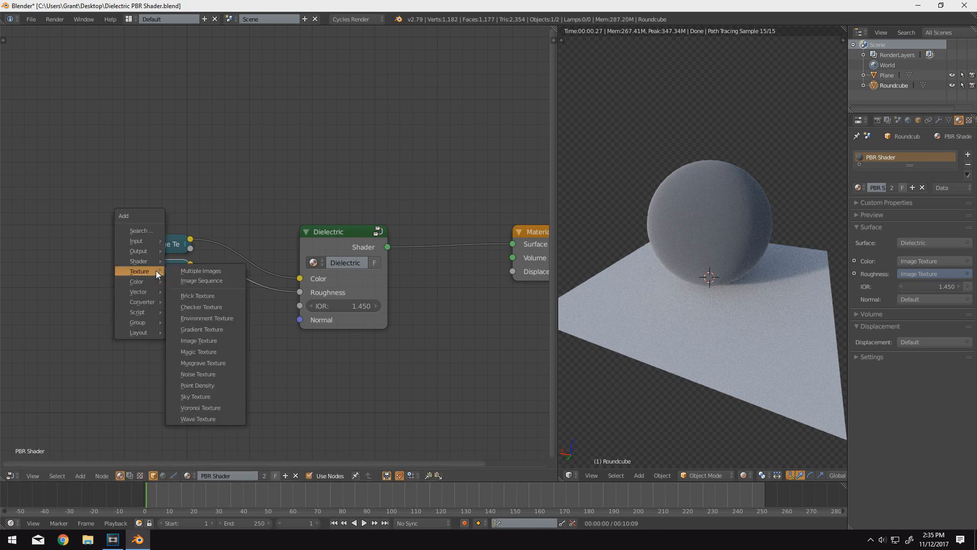
left_click(199, 341)
left_click(142, 338)
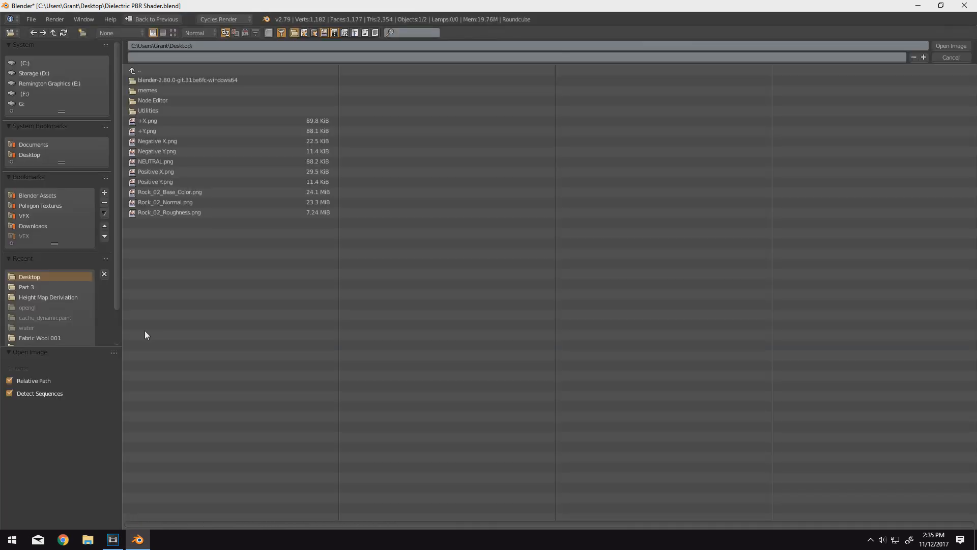
double_click(172, 202)
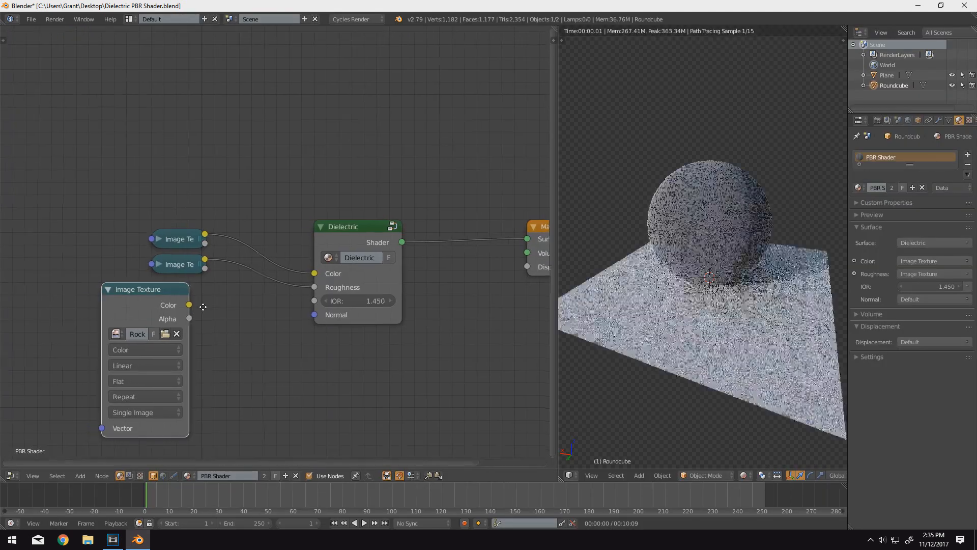
Set the normal texture to Box projection and Non-Color Data, and move its node left to make room beside it.
left_click(148, 374)
left_click(145, 346)
left_click(145, 342)
left_click(148, 314)
left_click_drag(156, 285, 108, 285)
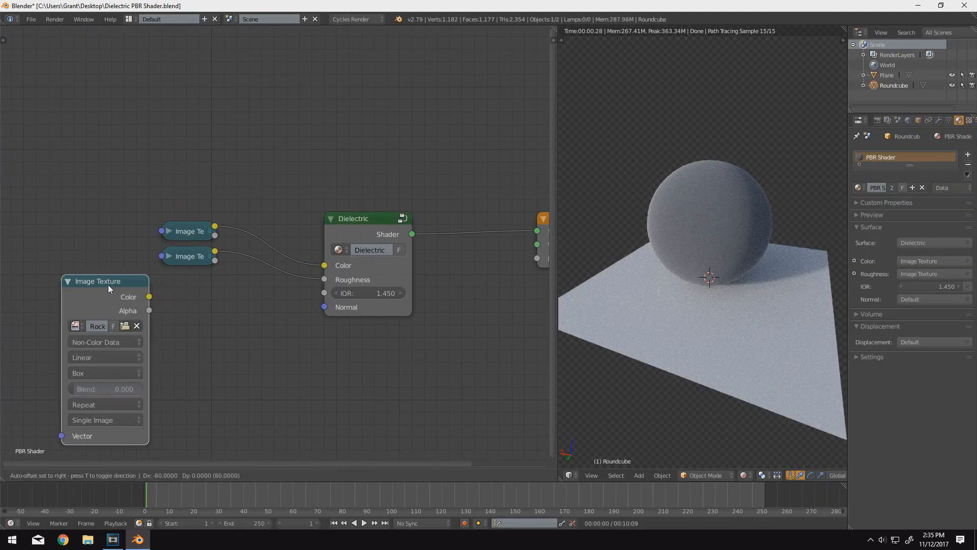
Add a Normal Map node, feed it the normal texture's Color, and connect its output to the Dielectric group's Normal input.
key("shift+a")
mouse_move(103, 307)
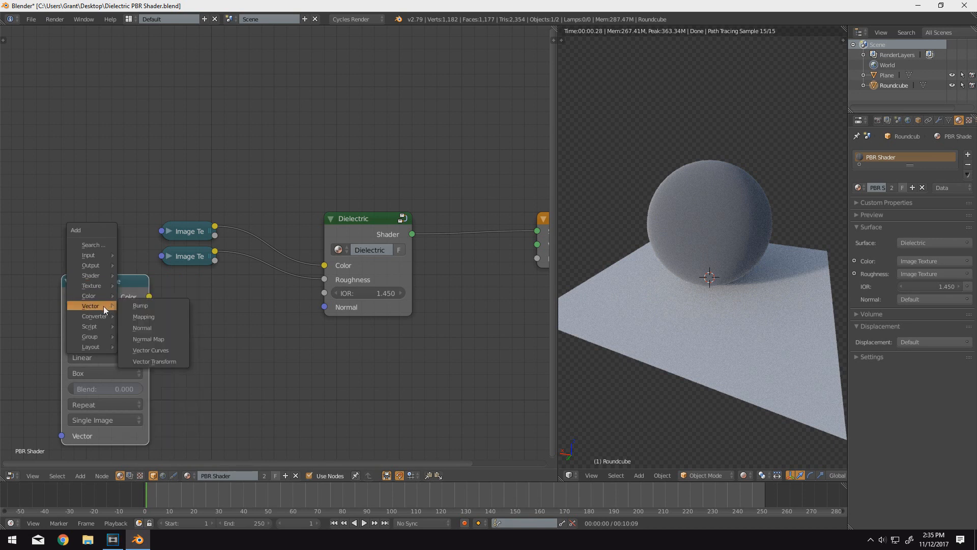
left_click(155, 338)
left_click(185, 281)
left_click_drag(186, 357, 155, 297)
left_click_drag(281, 296, 334, 309)
Collapse the Normal Map and normal texture nodes and line them up beside the Dielectric group's Normal input.
left_click(193, 281)
left_click_drag(218, 284, 268, 310)
left_click(76, 283)
left_click_drag(75, 283, 176, 283)
mouse_move(255, 305)
left_mouse_down()
mouse_move(259, 281)
mouse_move(259, 293)
left_mouse_up()
left_click_drag(343, 228, 345, 211)
left_click_drag(192, 289, 189, 299)
middle_click_drag(233, 334, 237, 351)
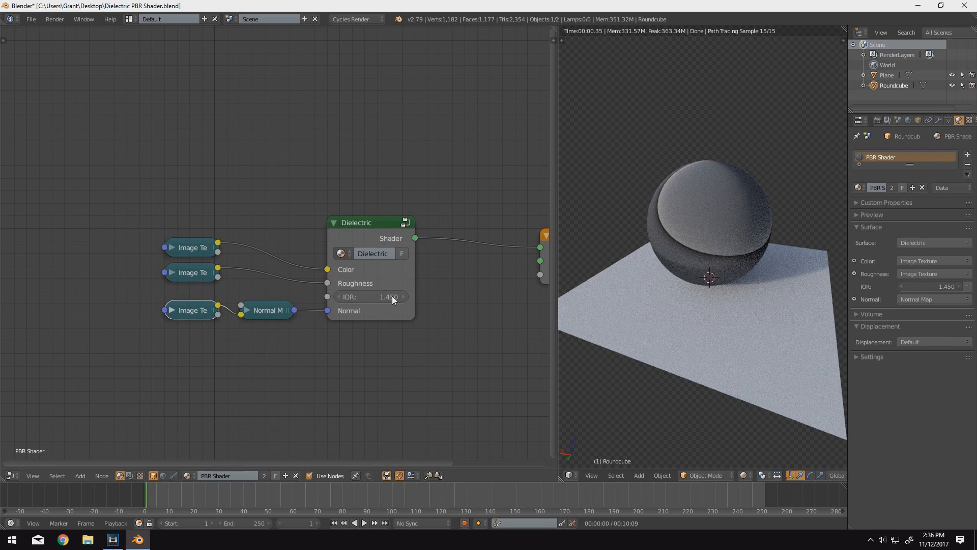
Add a Texture Coordinate node left of the textures and connect its Generated output to all three Image Texture nodes.
middle_click_drag(199, 352, 236, 353)
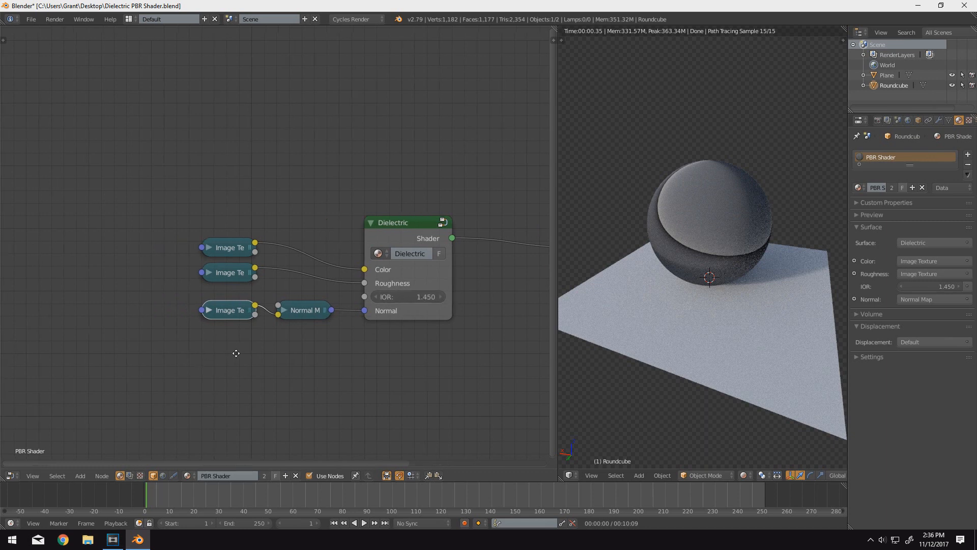
key("shift+a")
mouse_move(143, 322)
mouse_move(132, 272)
left_click(201, 408)
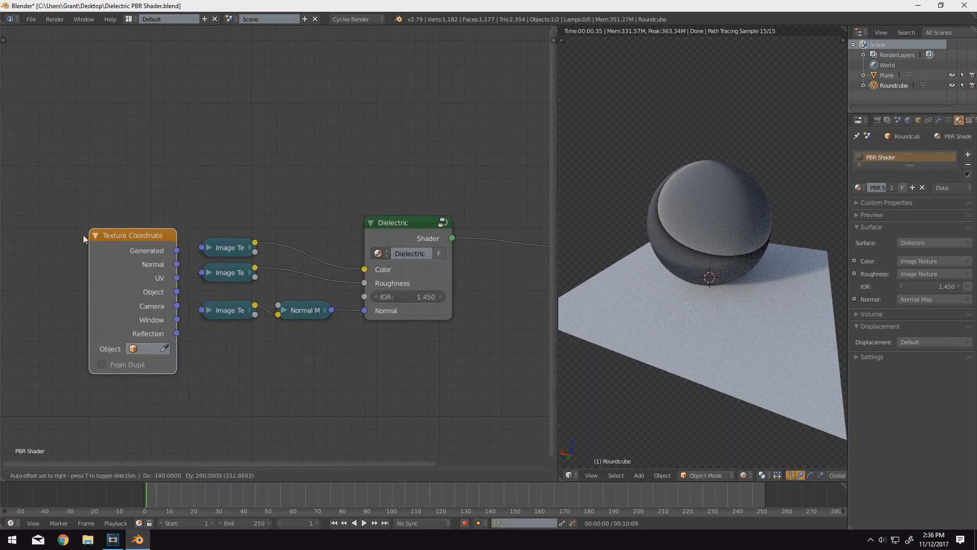
left_click(65, 238)
left_click_drag(152, 251, 204, 310)
Inspect the rock texture on the sphere, and assign the existing PBR Shader material to the ground plane.
scroll(719, 271, "up", 3)
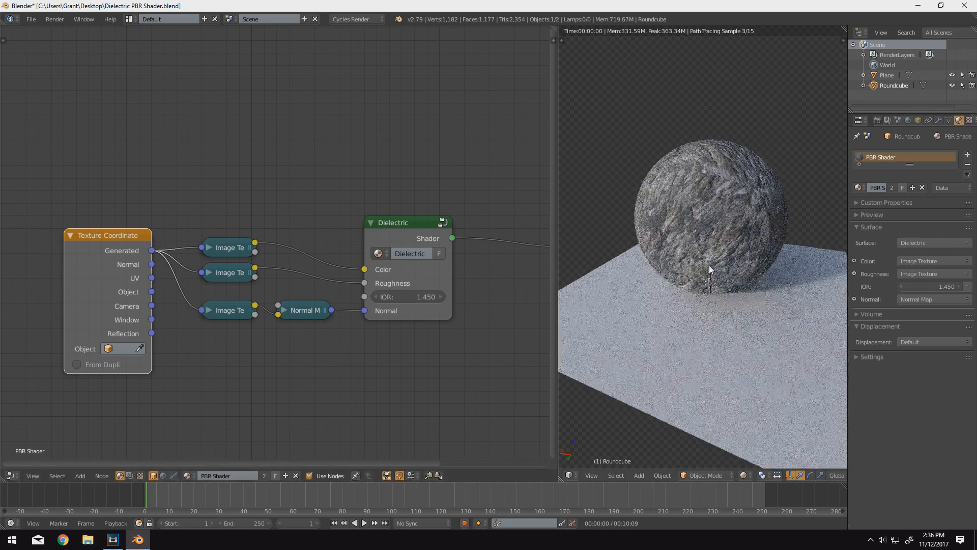
mouse_move(678, 253)
middle_mouse_down()
mouse_move(615, 253)
mouse_move(713, 258)
mouse_move(781, 304)
mouse_move(772, 258)
mouse_move(705, 232)
mouse_move(664, 240)
middle_mouse_up()
mouse_move(678, 273)
middle_mouse_down("shift")
mouse_move(698, 338)
mouse_move(683, 283)
mouse_move(732, 269)
mouse_move(765, 322)
middle_mouse_up("shift")
scroll(703, 351, "up", 3)
scroll(684, 283, "down", 3)
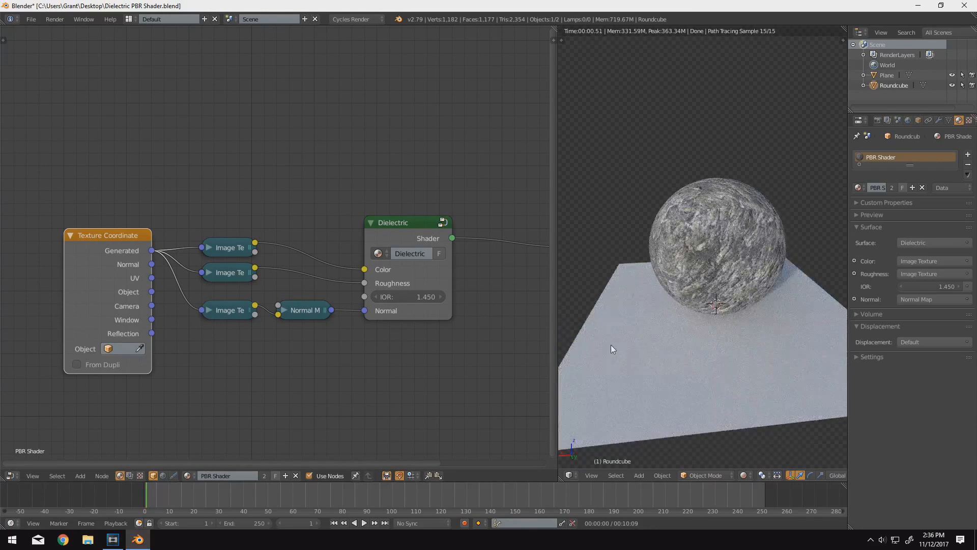
right_click(688, 349)
left_click(858, 187)
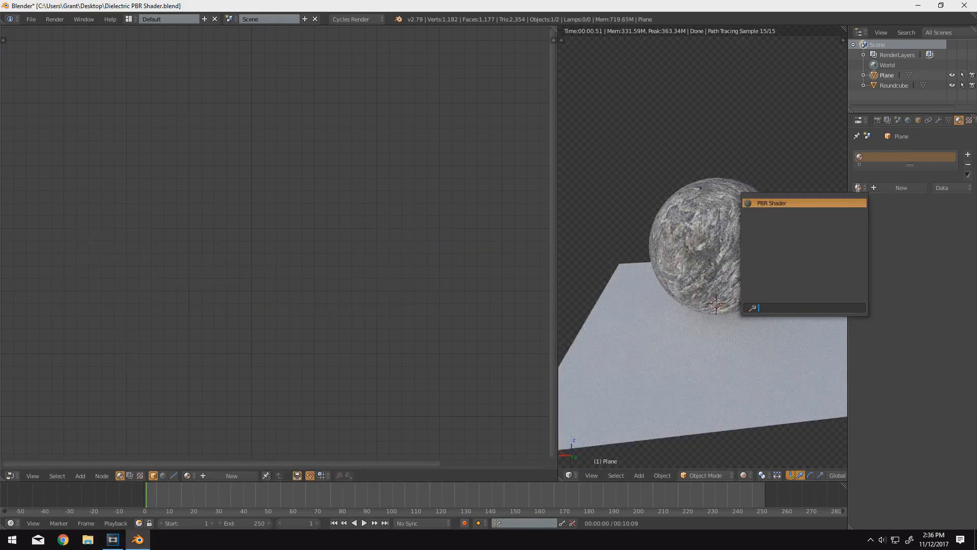
left_click(835, 205)
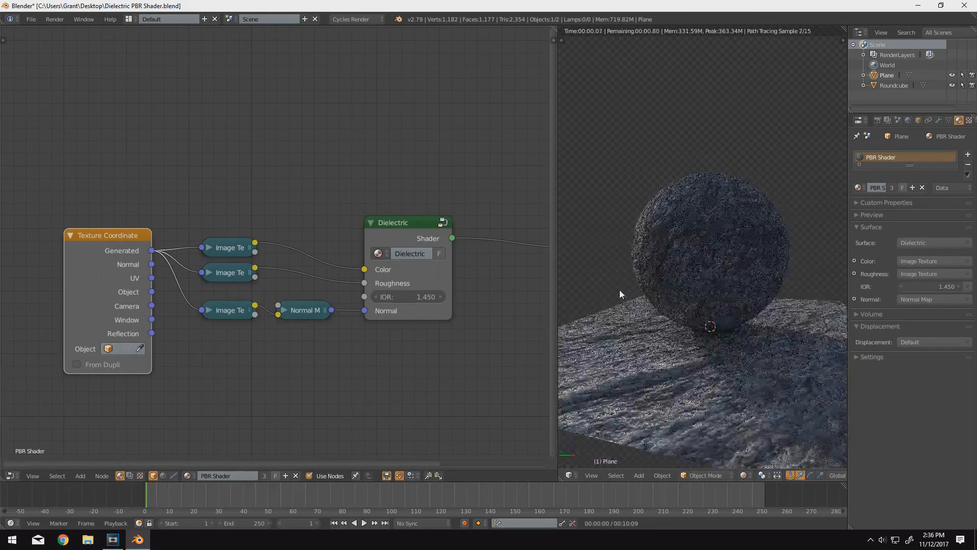
Add a camera, make it the active view, and fly it into position facing the rock sphere and plane.
middle_click_drag(619, 288, 750, 337)
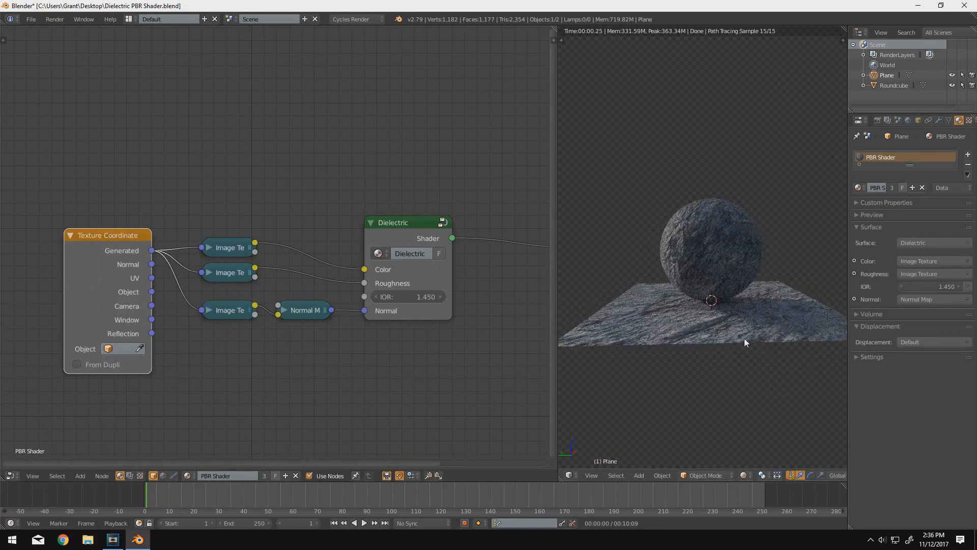
key("shift+a")
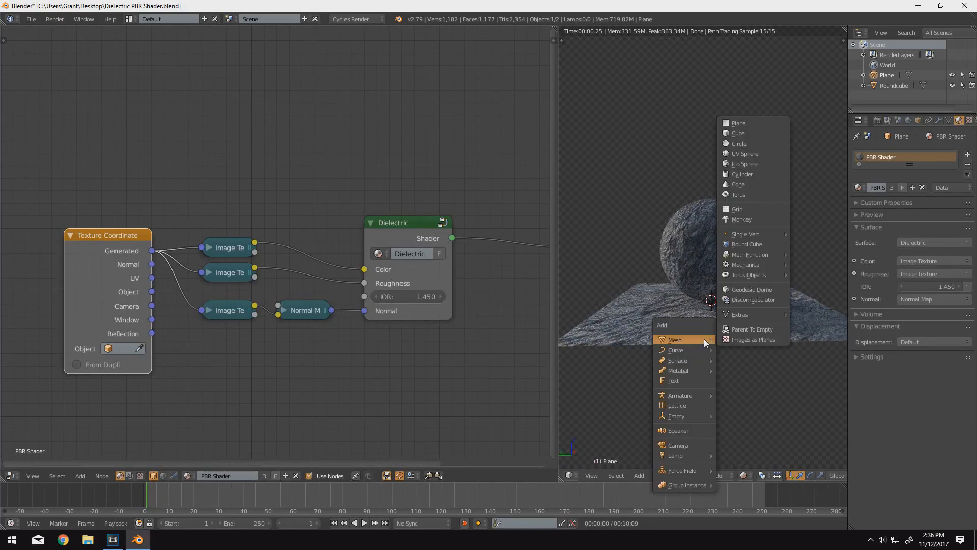
left_click(682, 445)
key("ctrl+KP_0")
key("shift+f")
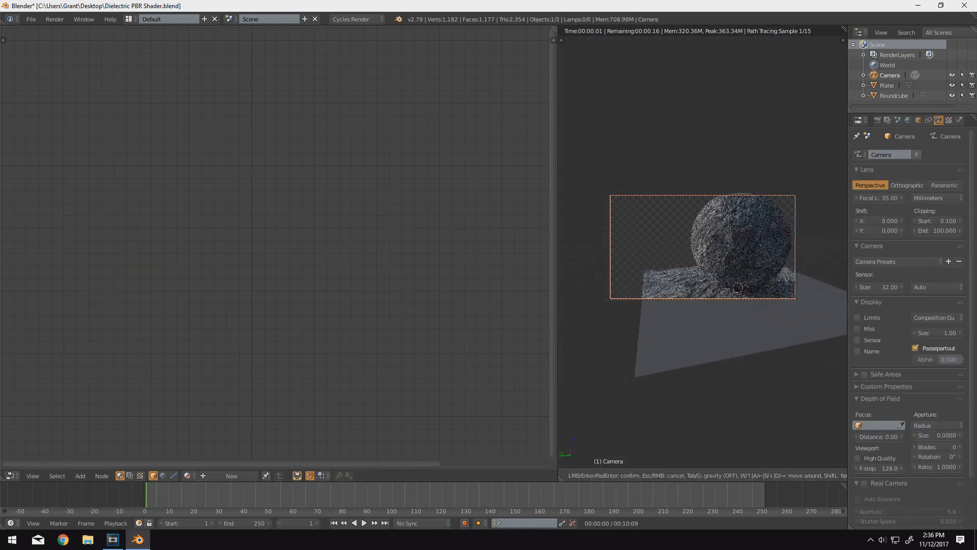
left_click(707, 257)
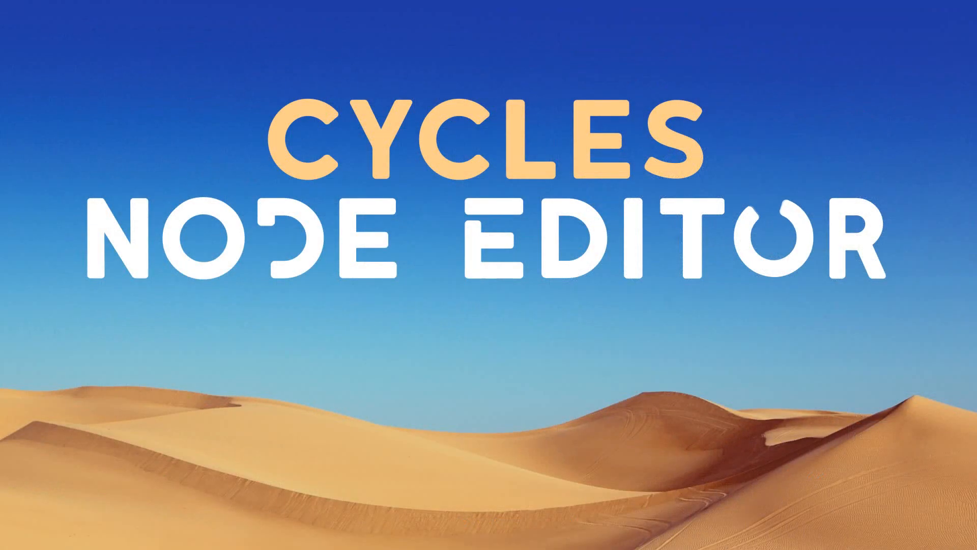